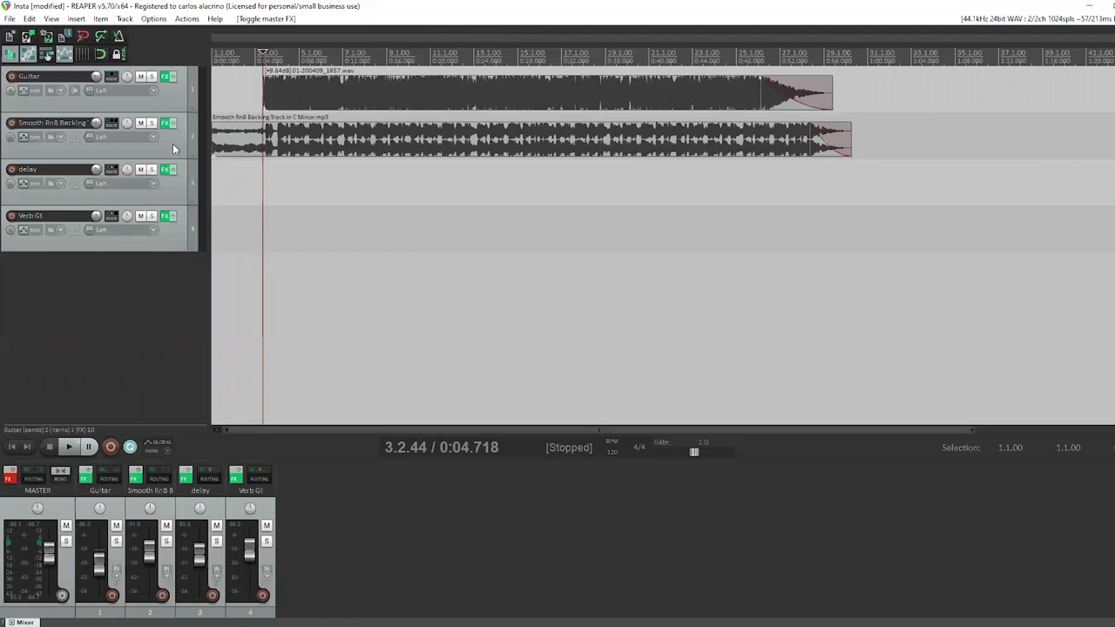
Step: Bypass the effects on the Smooth RnB Backing, delay, Verb Gt and Guitar tracks and solo the Guitar track
{"action": "left_click", "coordinate": [136, 476]}
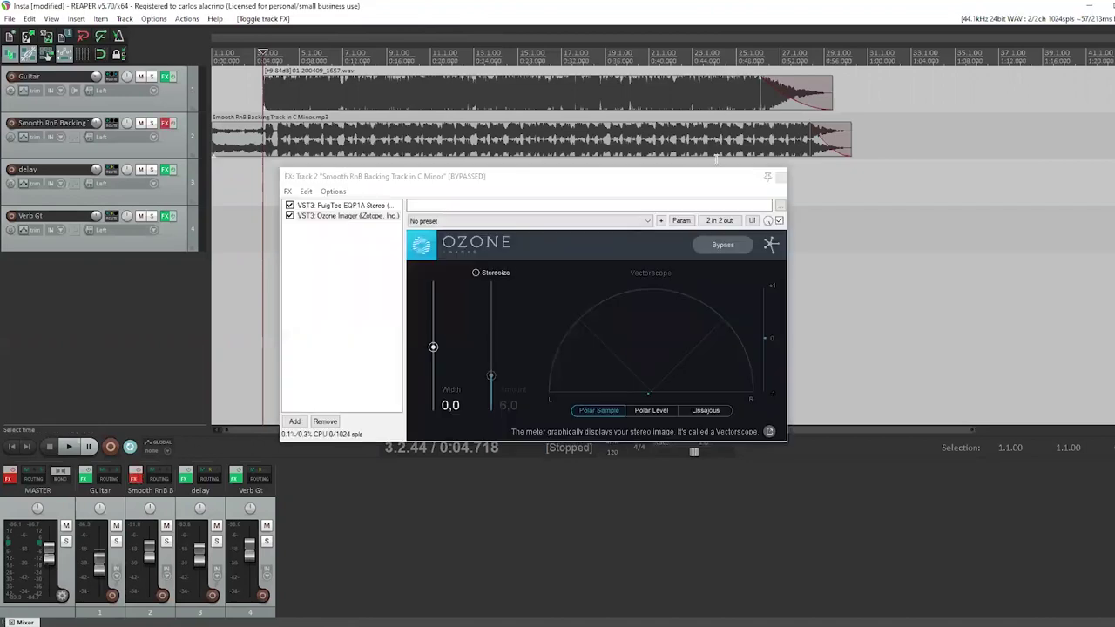
{"action": "left_click", "coordinate": [780, 177]}
{"action": "left_click", "coordinate": [235, 476], "text": "ctrl"}
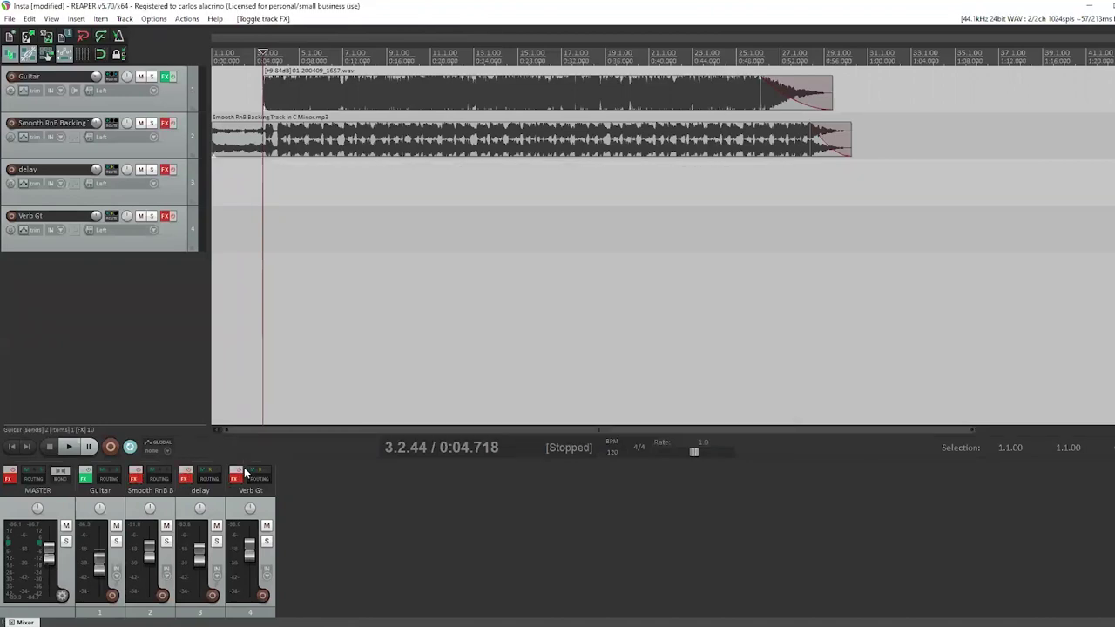
{"action": "left_click", "coordinate": [85, 476], "text": "ctrl"}
{"action": "left_click", "coordinate": [116, 541]}
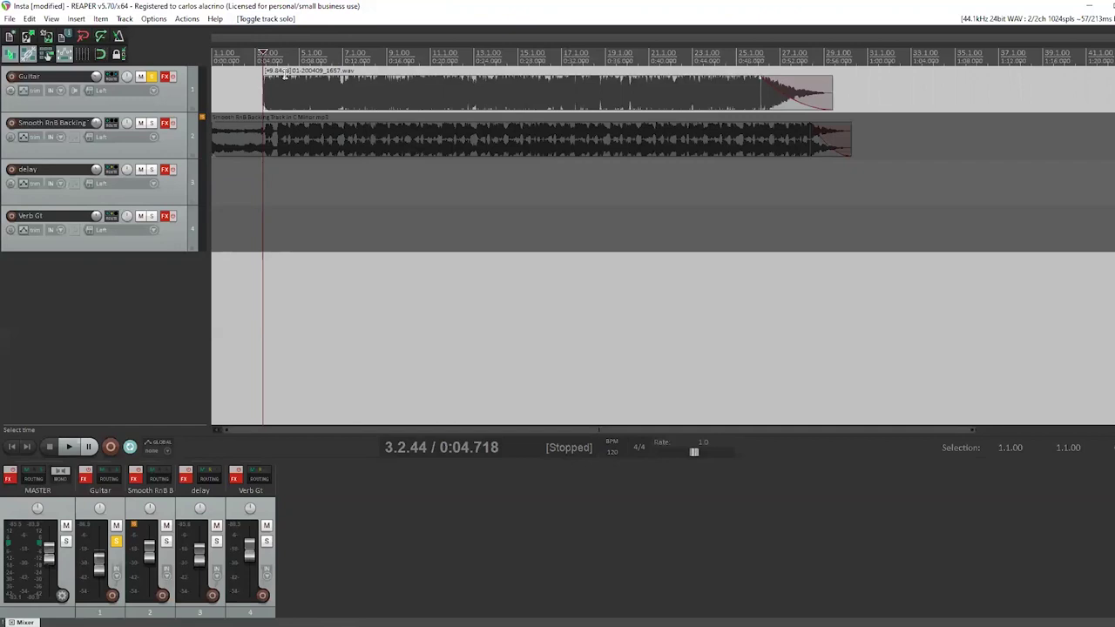
Step: Play the soloed Guitar track and compare its sound with the track's effects enabled and bypassed
{"action": "key", "text": "space"}
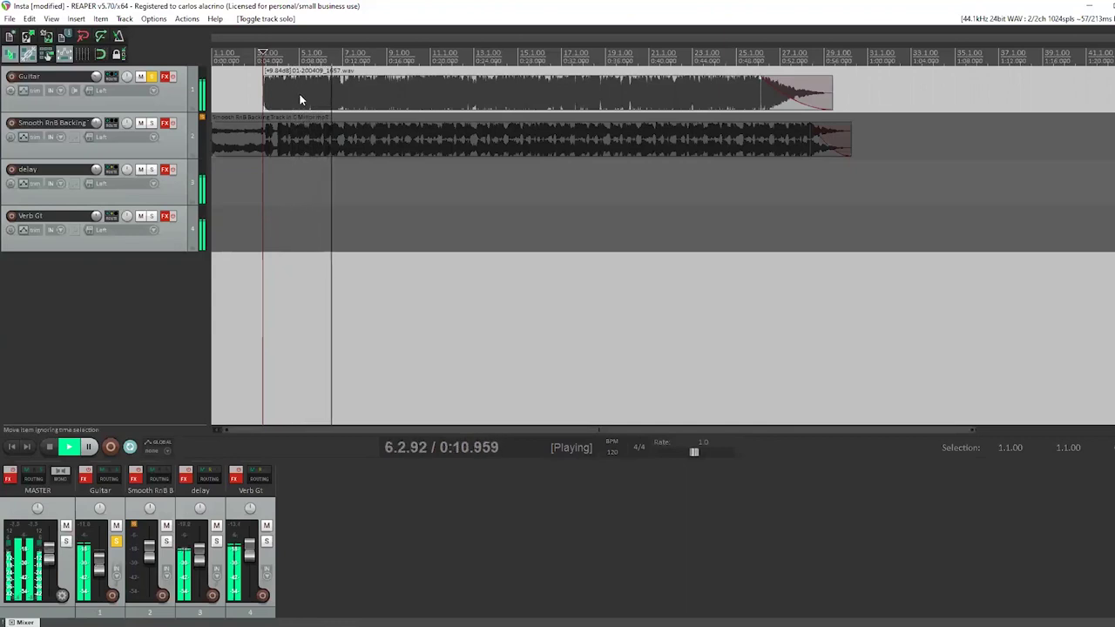
{"action": "left_click", "coordinate": [86, 473]}
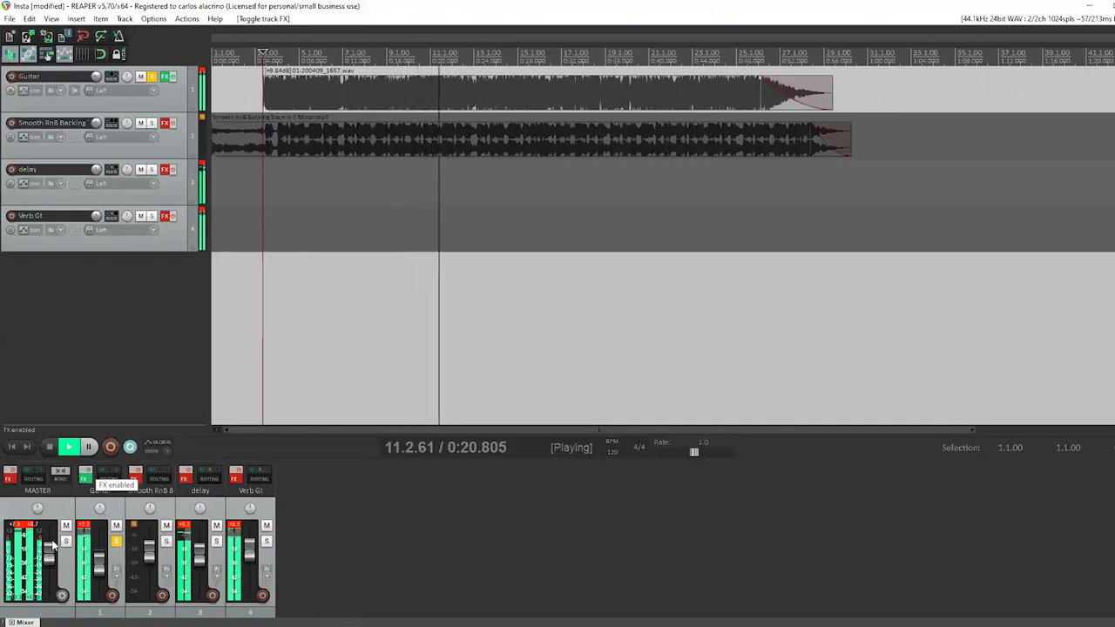
{"action": "left_click", "coordinate": [87, 476]}
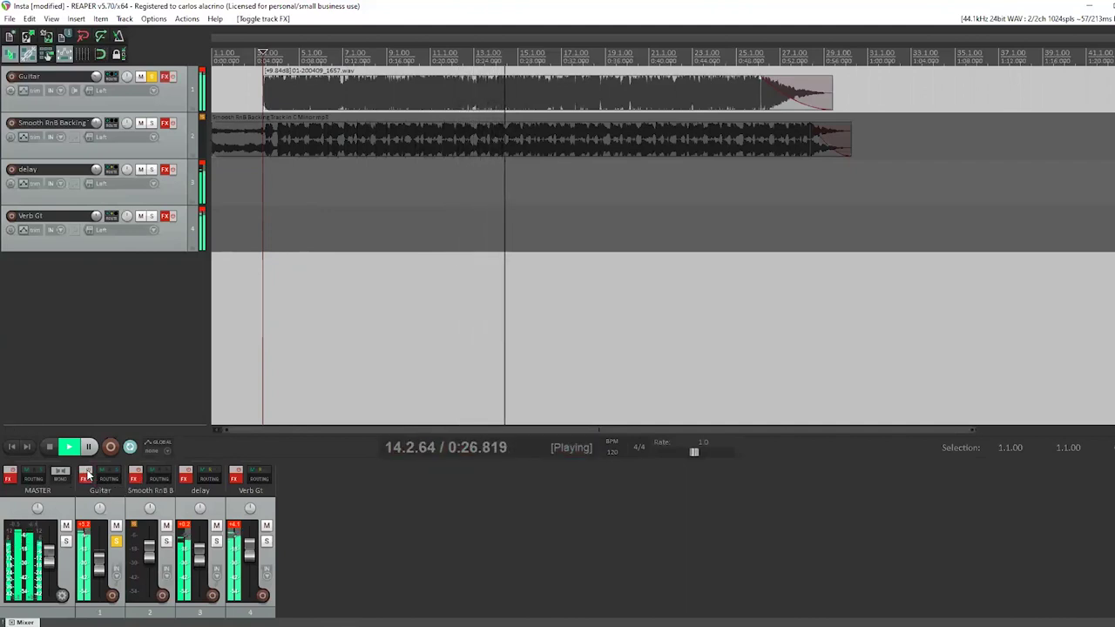
{"action": "key", "text": "space"}
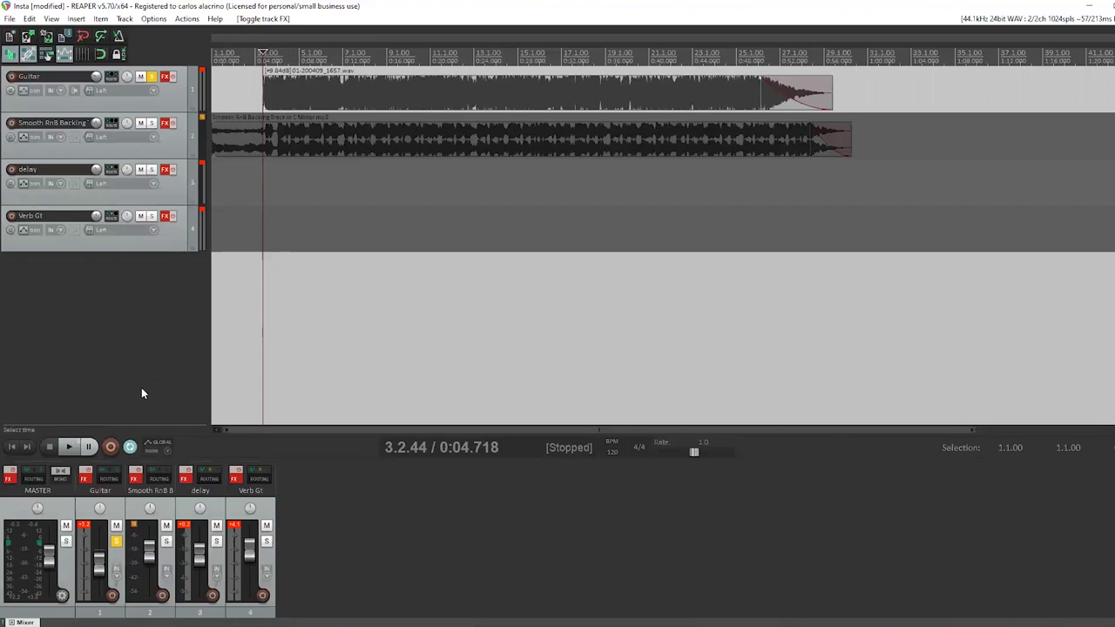
Step: Open the Guitar track's effects chain, show CLA-2A, and disable every plugin from X-Noise through Ozone Imager
{"action": "left_click", "coordinate": [115, 514]}
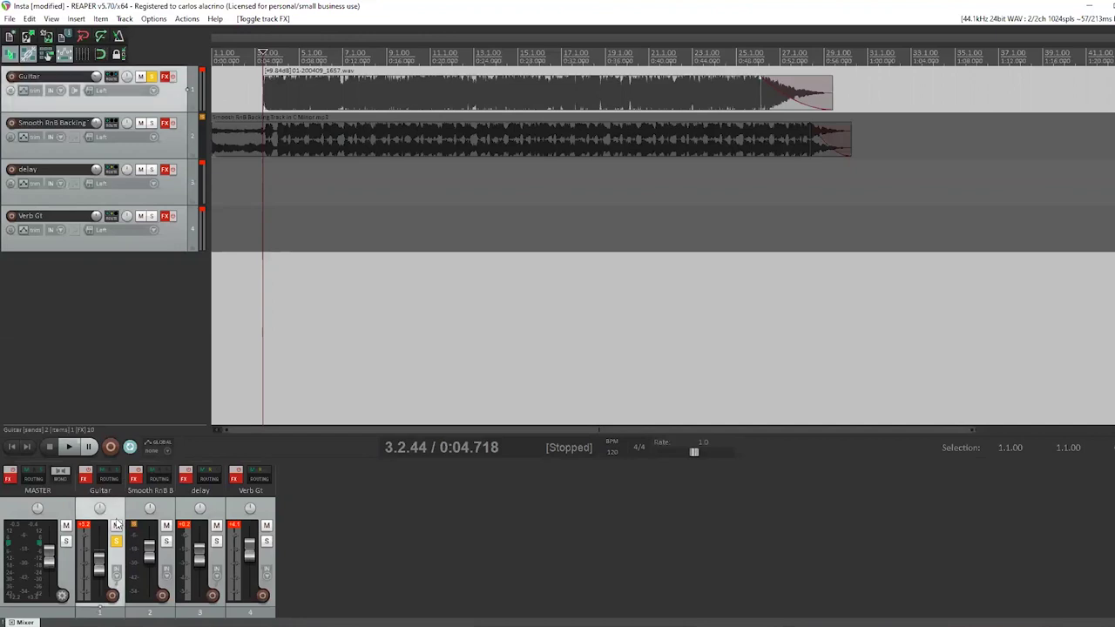
{"action": "key", "text": "f"}
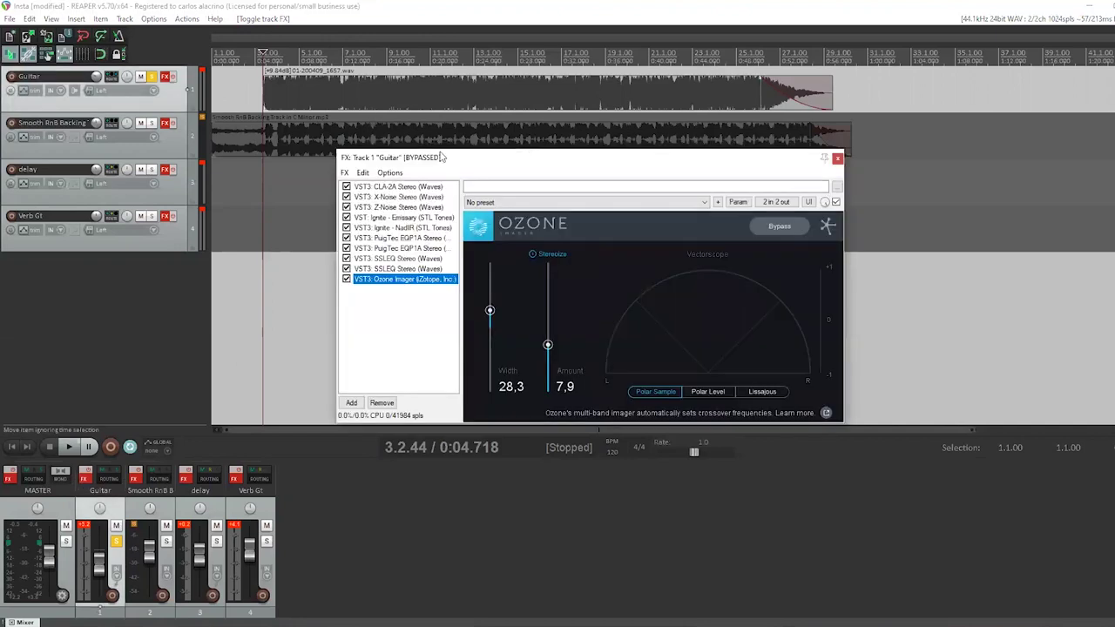
{"action": "left_click_drag", "start_coordinate": [450, 162], "coordinate": [547, 160]}
{"action": "left_click", "coordinate": [487, 186]}
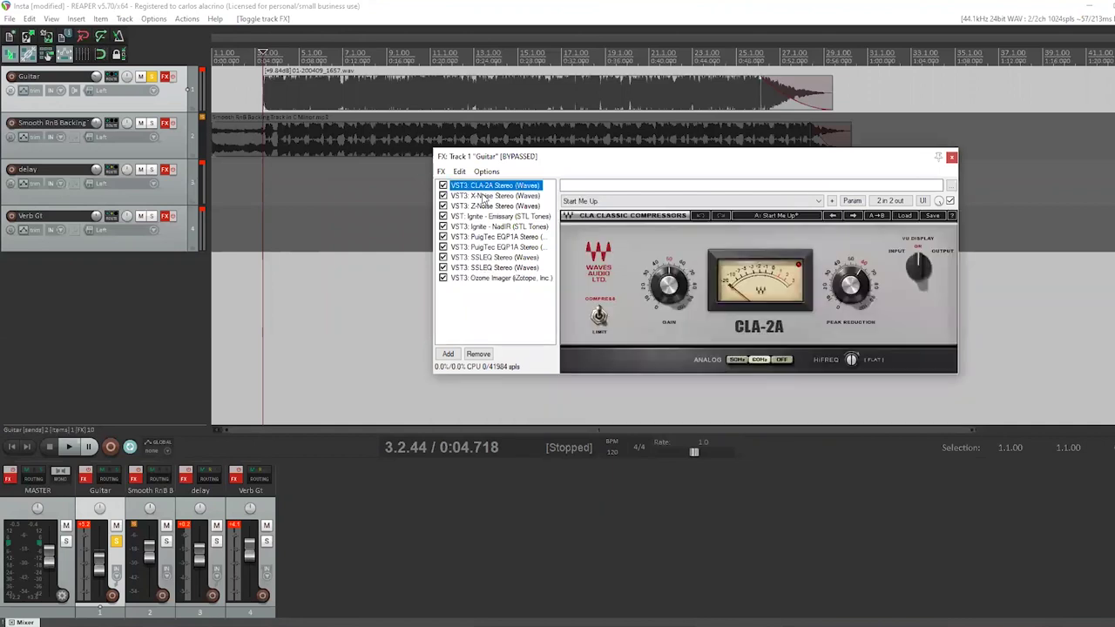
{"action": "left_click_drag", "start_coordinate": [443, 278], "coordinate": [443, 195]}
Step: Make a time selection over the start of the guitar recording, from about 3.3.28 to 7.4.07, and play it
{"action": "left_click_drag", "start_coordinate": [265, 54], "coordinate": [359, 54]}
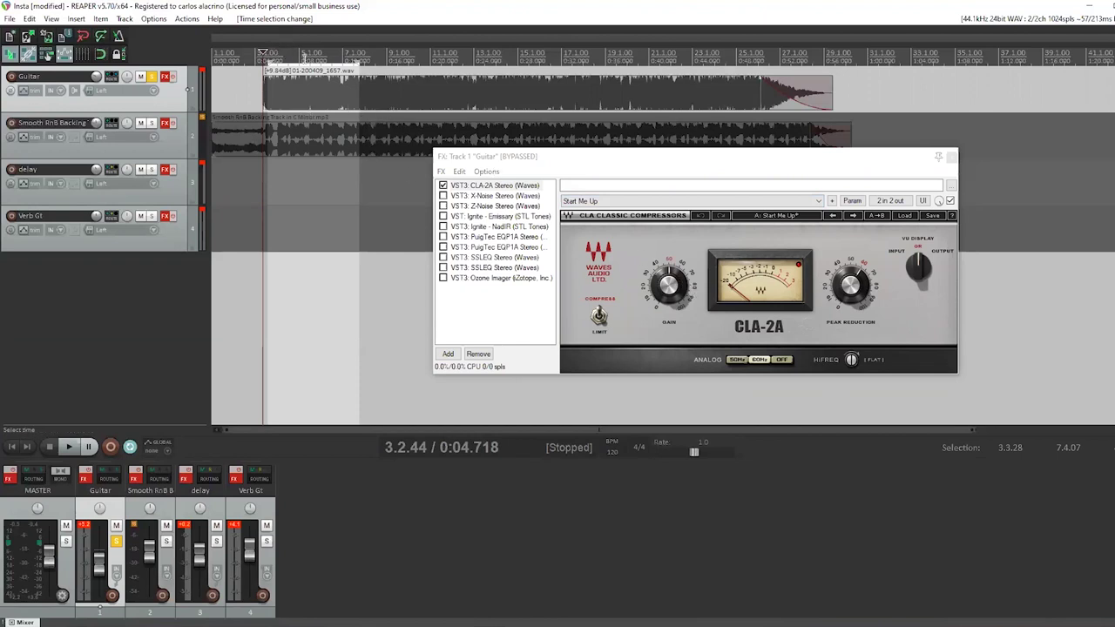
{"action": "key", "text": "space"}
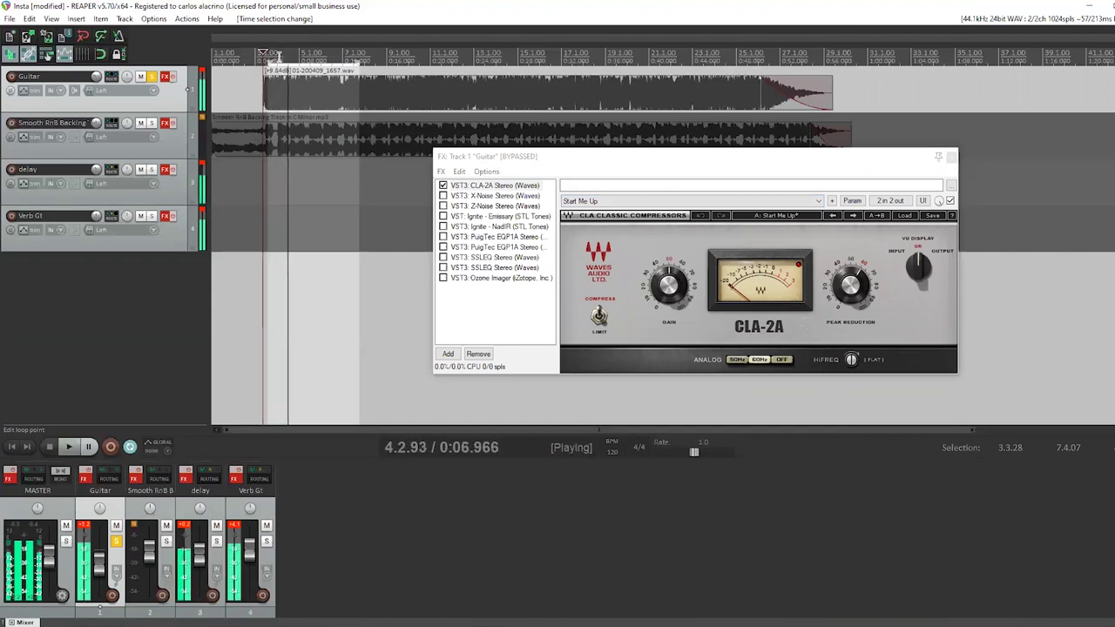
{"action": "key", "text": "space"}
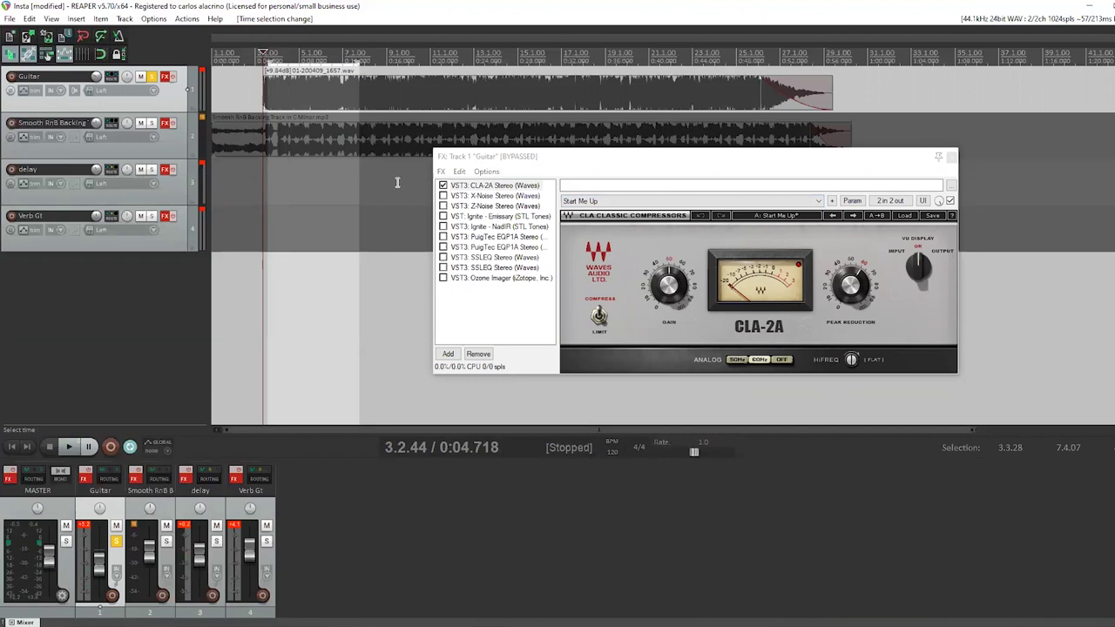
Step: Enable X-Noise and the Guitar track's effects chain, comparing the plugin's Difference and Audio outputs in playback
{"action": "left_click", "coordinate": [484, 197]}
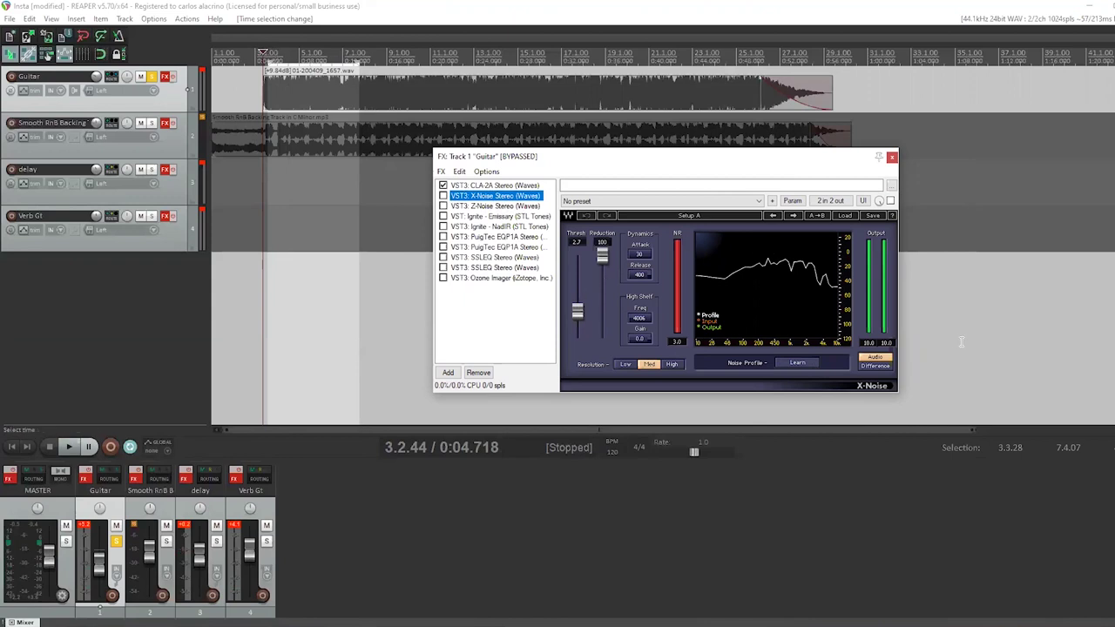
{"action": "key", "text": "space"}
{"action": "left_click", "coordinate": [443, 196]}
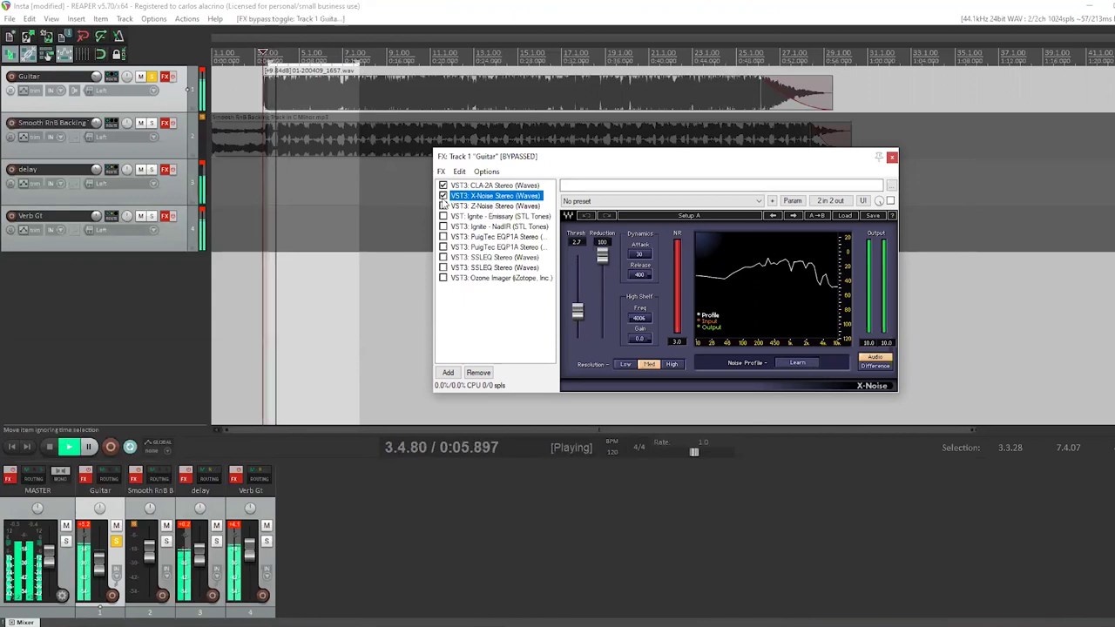
{"action": "left_click", "coordinate": [864, 367]}
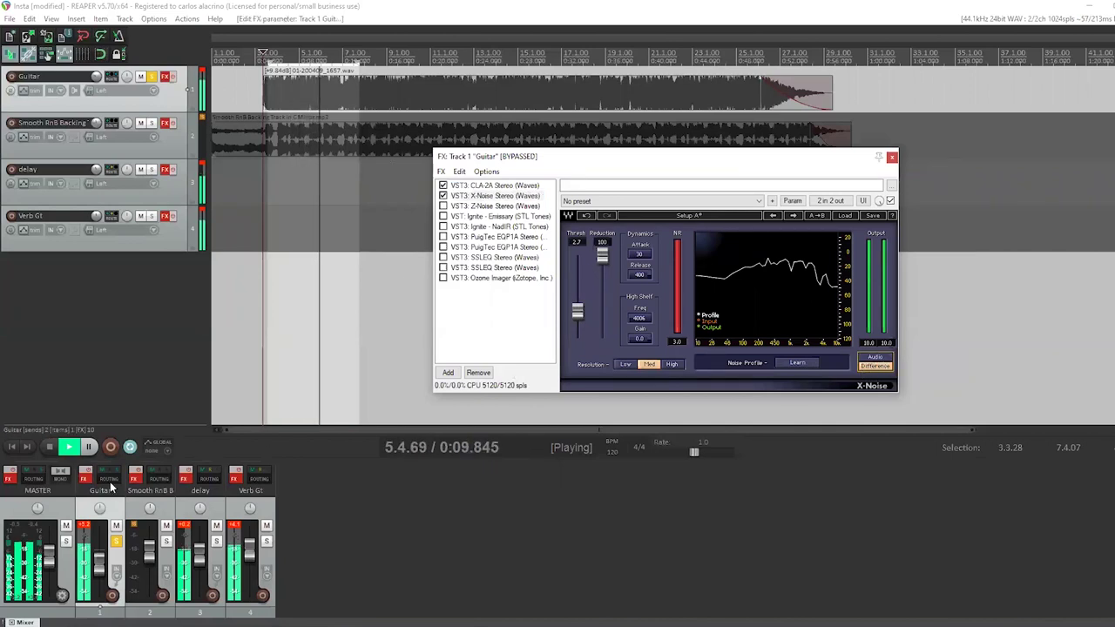
{"action": "left_click", "coordinate": [84, 475]}
{"action": "left_click", "coordinate": [875, 359]}
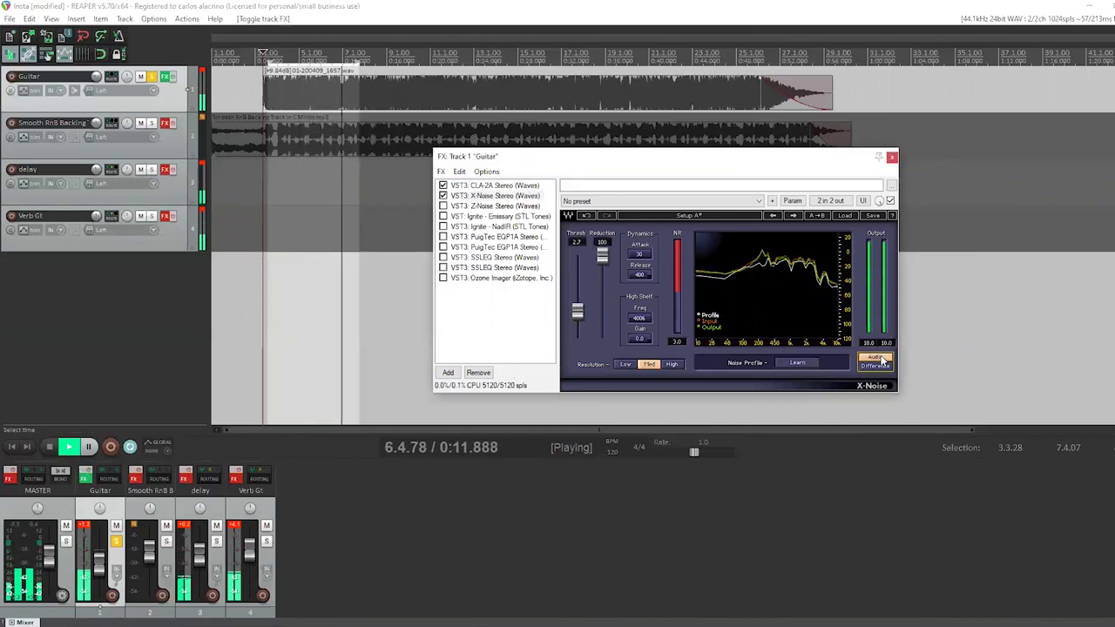
{"action": "left_click", "coordinate": [871, 367]}
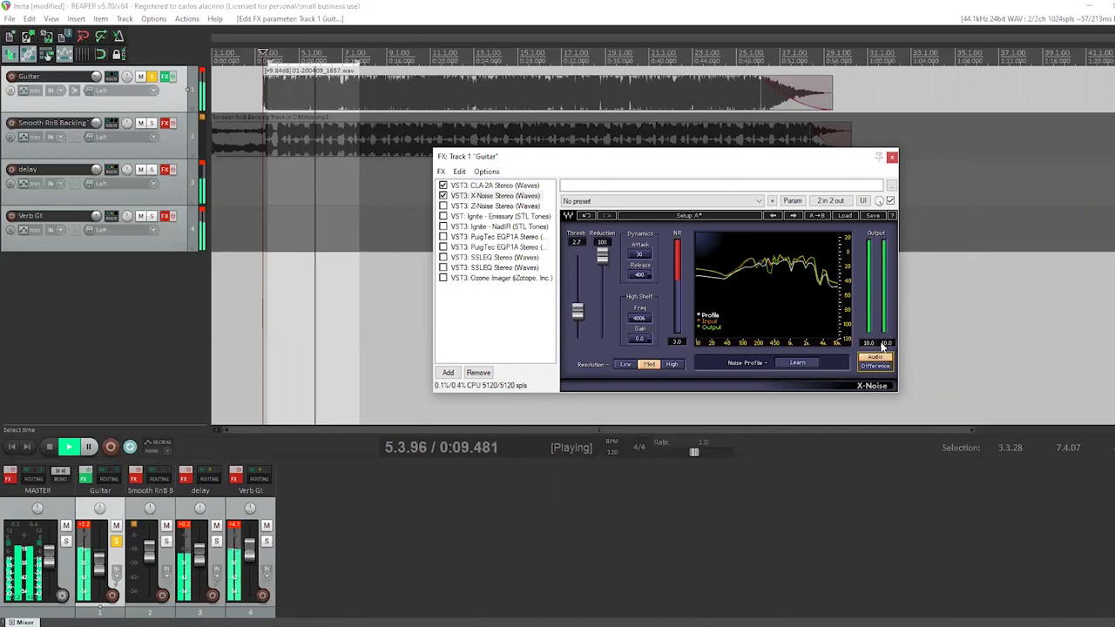
{"action": "key", "text": "space"}
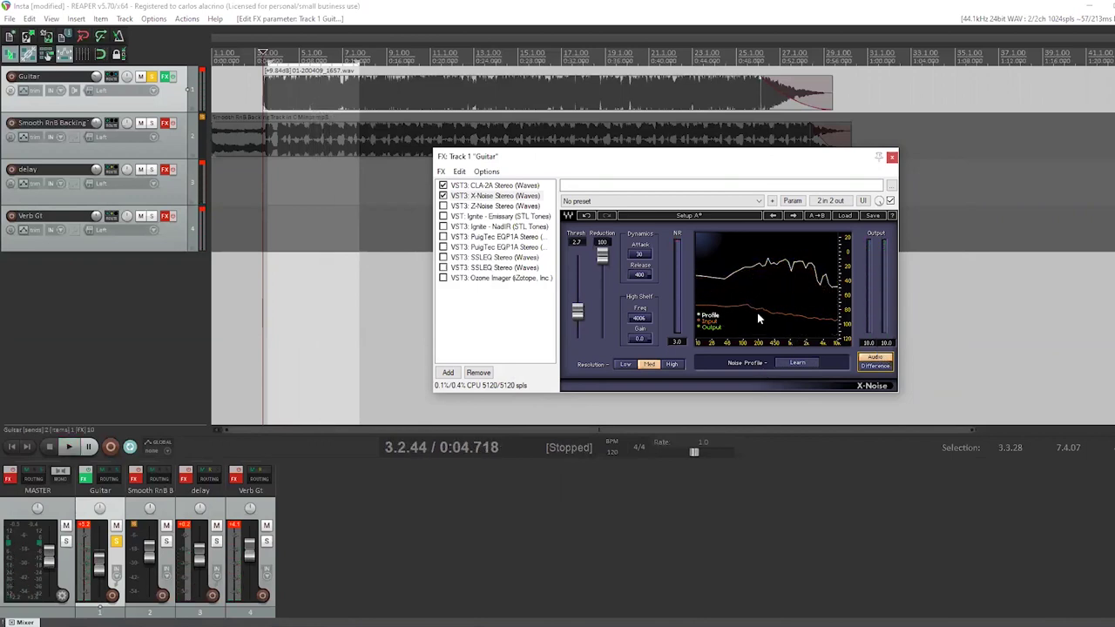
Step: Enable Z-Noise on the Guitar track and audition its Difference output, returning the monitor to Audio
{"action": "left_click", "coordinate": [485, 207]}
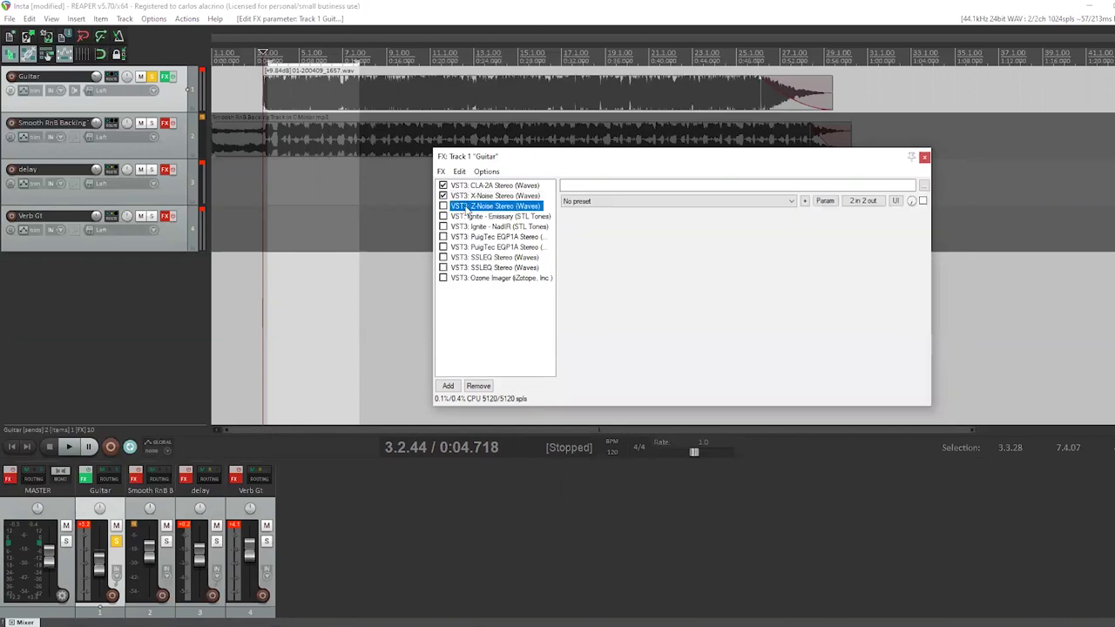
{"action": "left_click", "coordinate": [444, 206]}
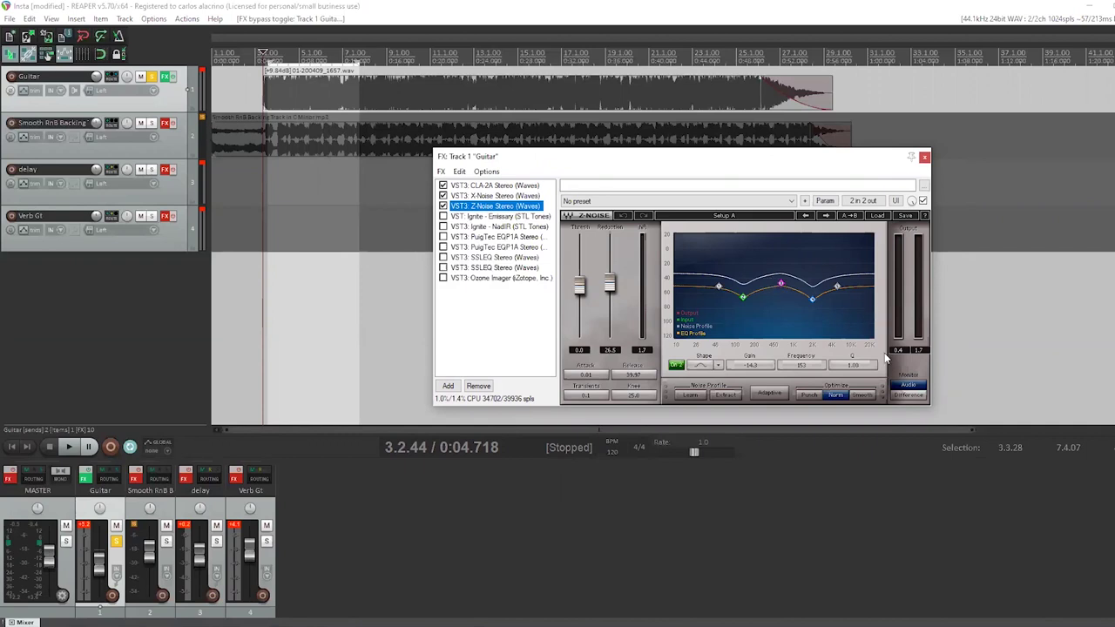
{"action": "key", "text": "space"}
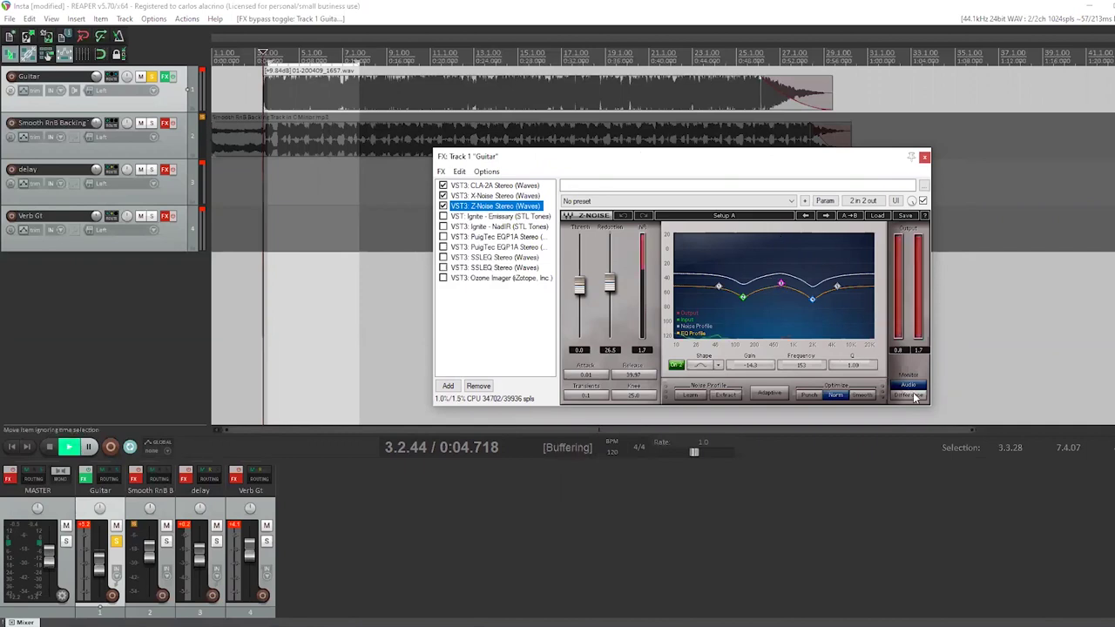
{"action": "left_click", "coordinate": [911, 395]}
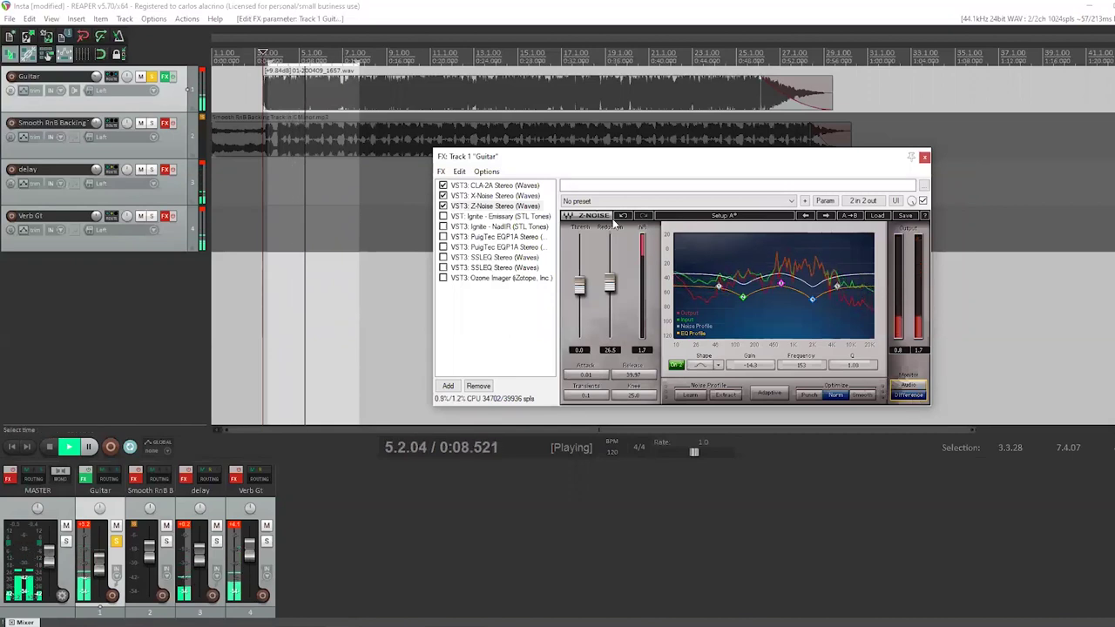
{"action": "left_click", "coordinate": [921, 386]}
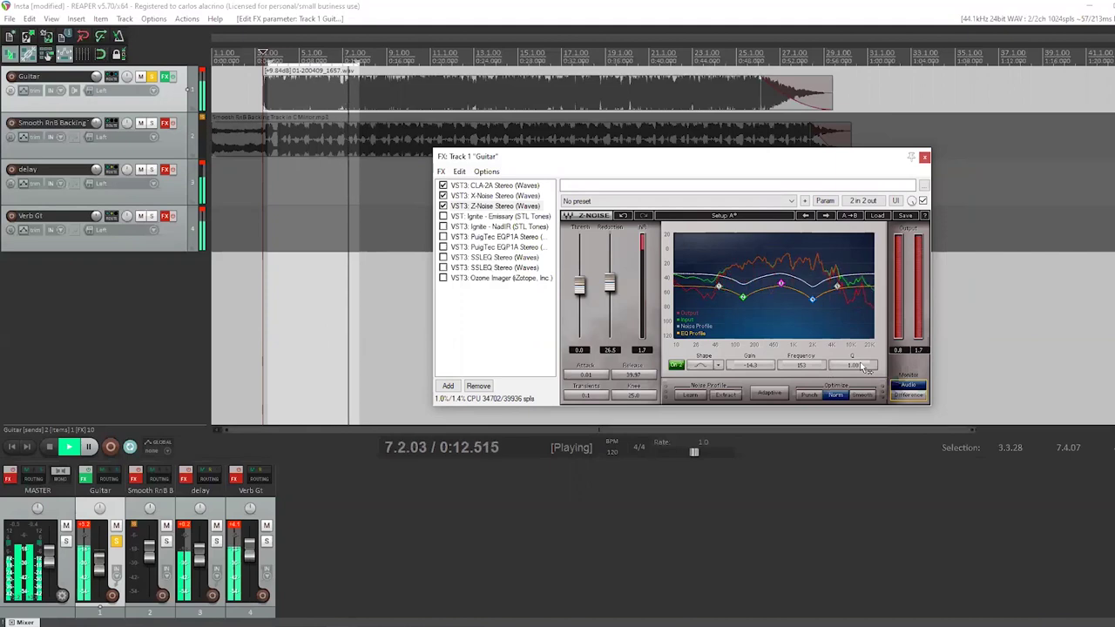
{"action": "key", "text": "space"}
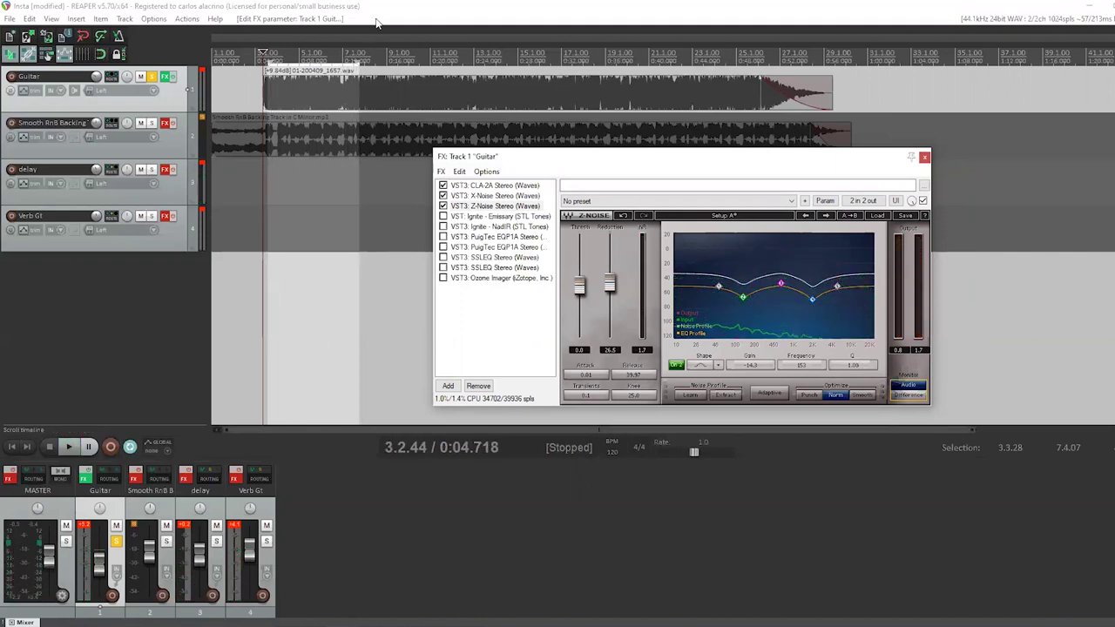
Step: Show the Ignite - Emissary amp in the Guitar effects chain and enable it while the guitar plays
{"action": "left_click_drag", "start_coordinate": [720, 162], "coordinate": [731, 161]}
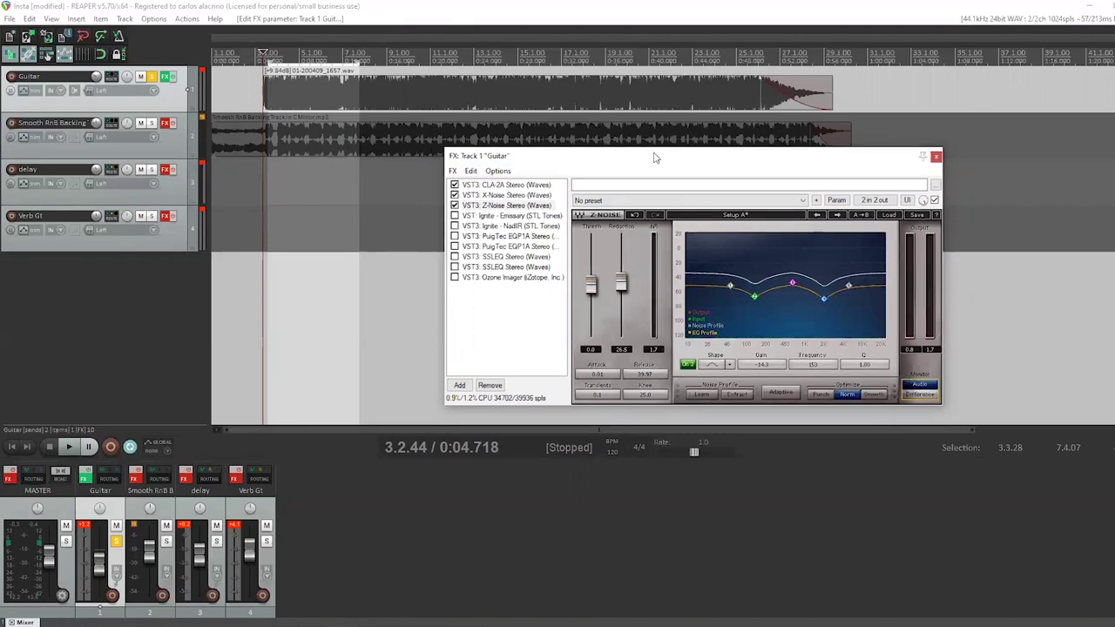
{"action": "left_click_drag", "start_coordinate": [660, 159], "coordinate": [647, 142]}
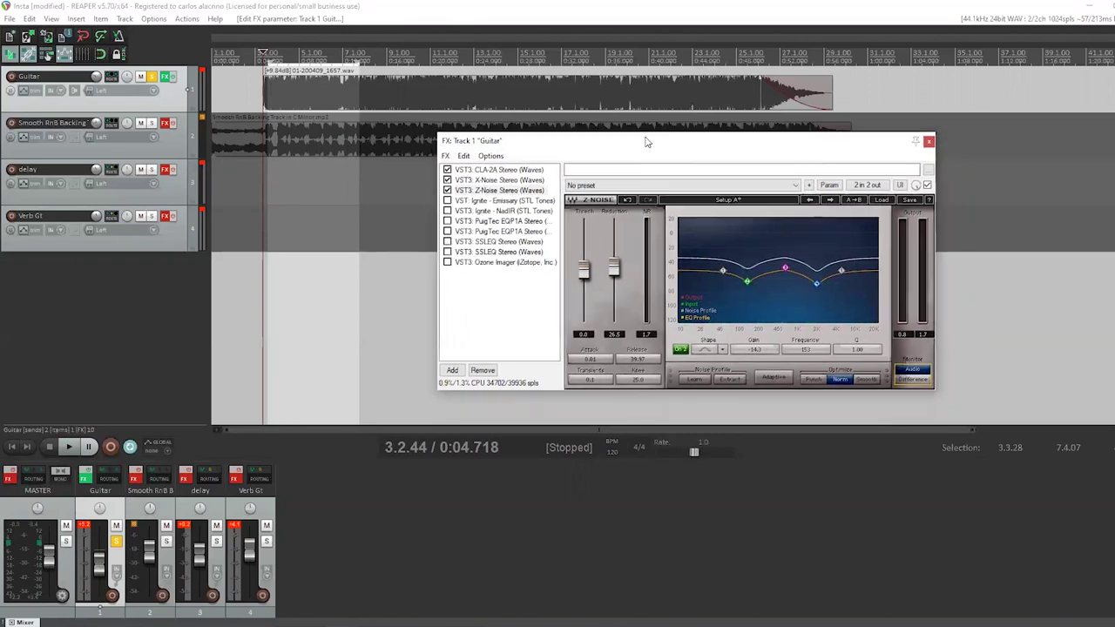
{"action": "left_click", "coordinate": [492, 201]}
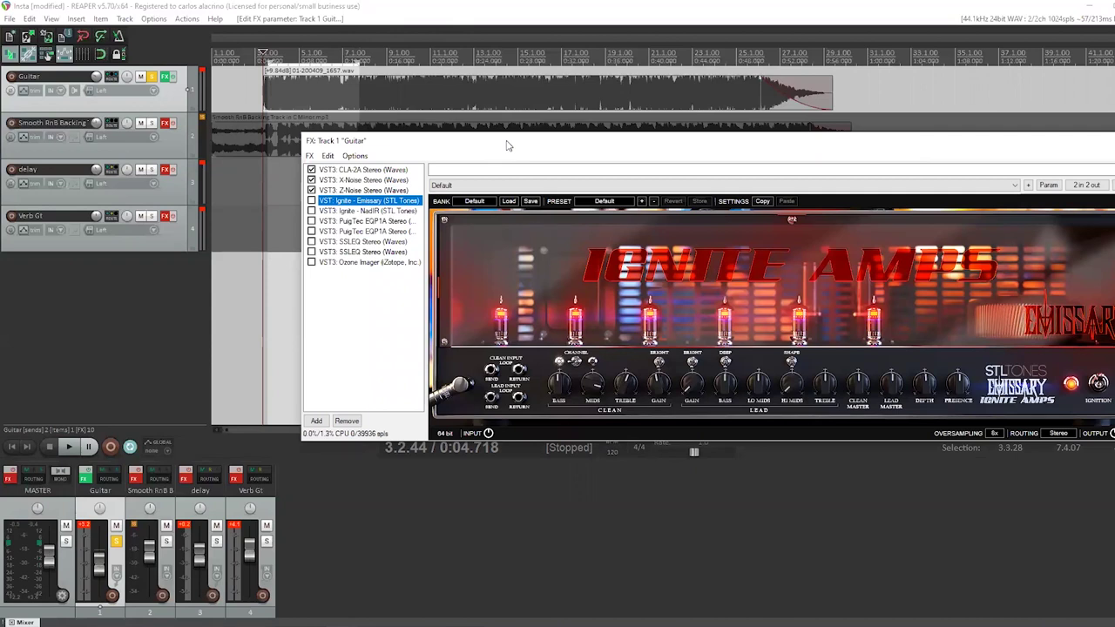
{"action": "left_click_drag", "start_coordinate": [508, 146], "coordinate": [487, 134]}
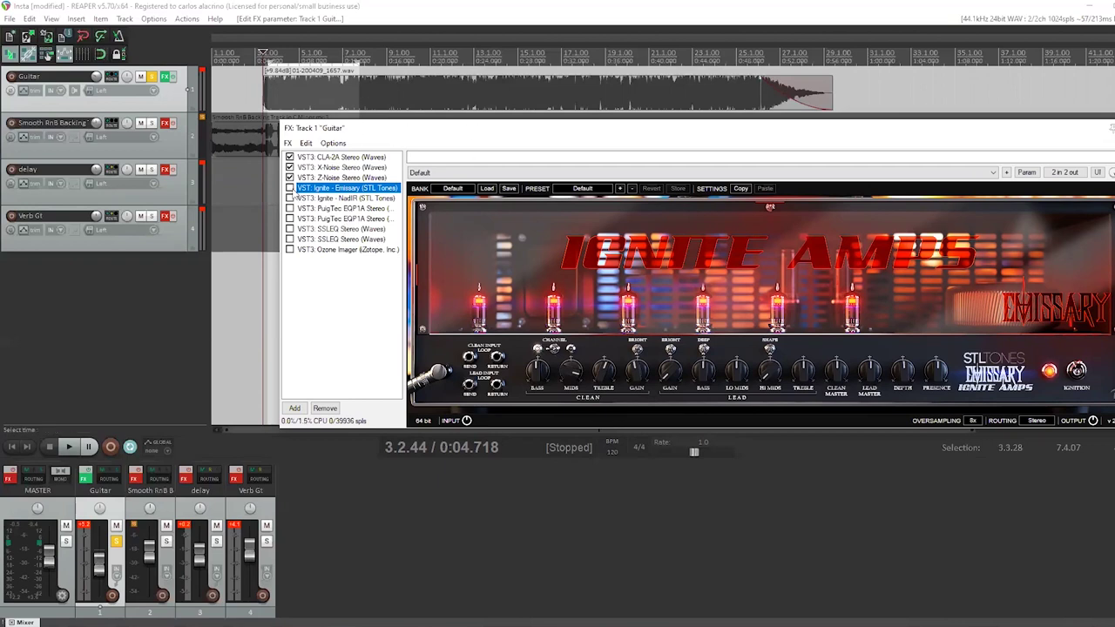
{"action": "key", "text": "space"}
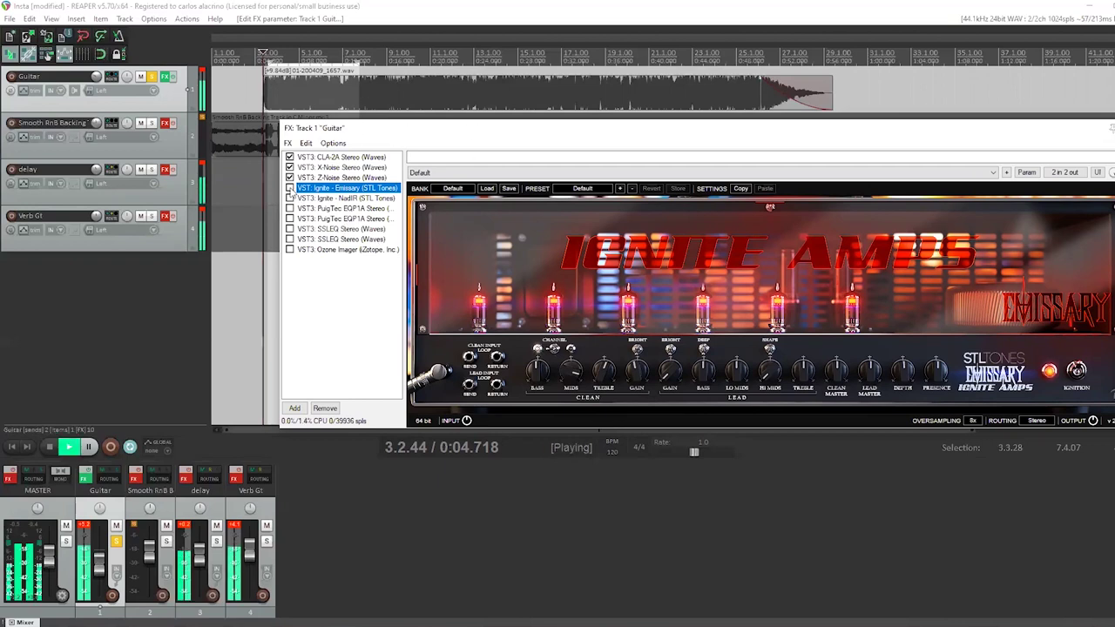
{"action": "left_click", "coordinate": [290, 189]}
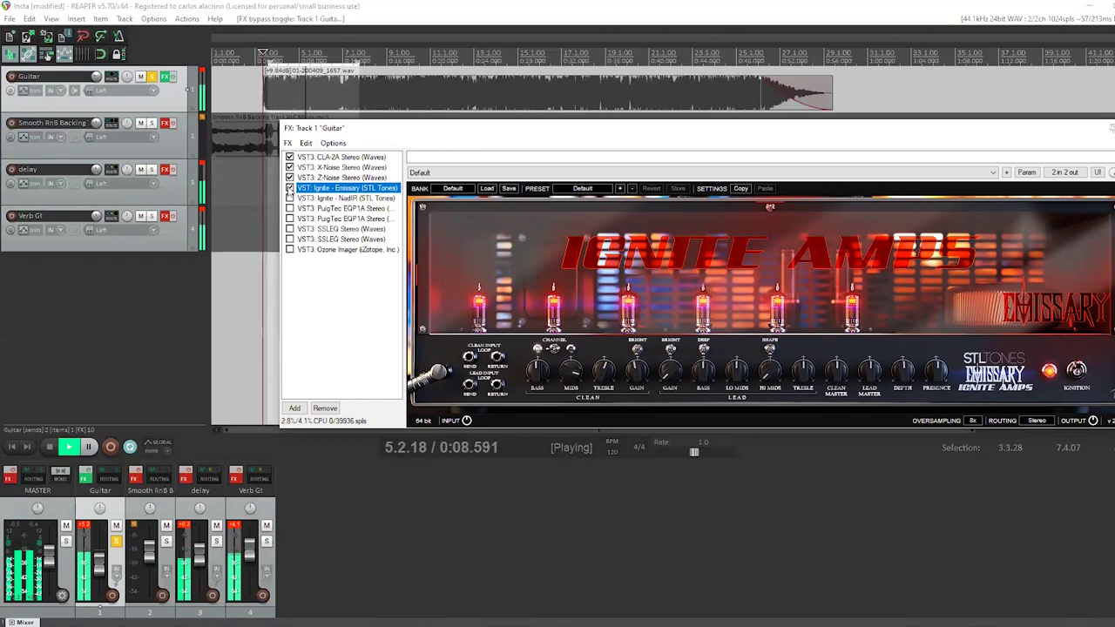
{"action": "key", "text": "space"}
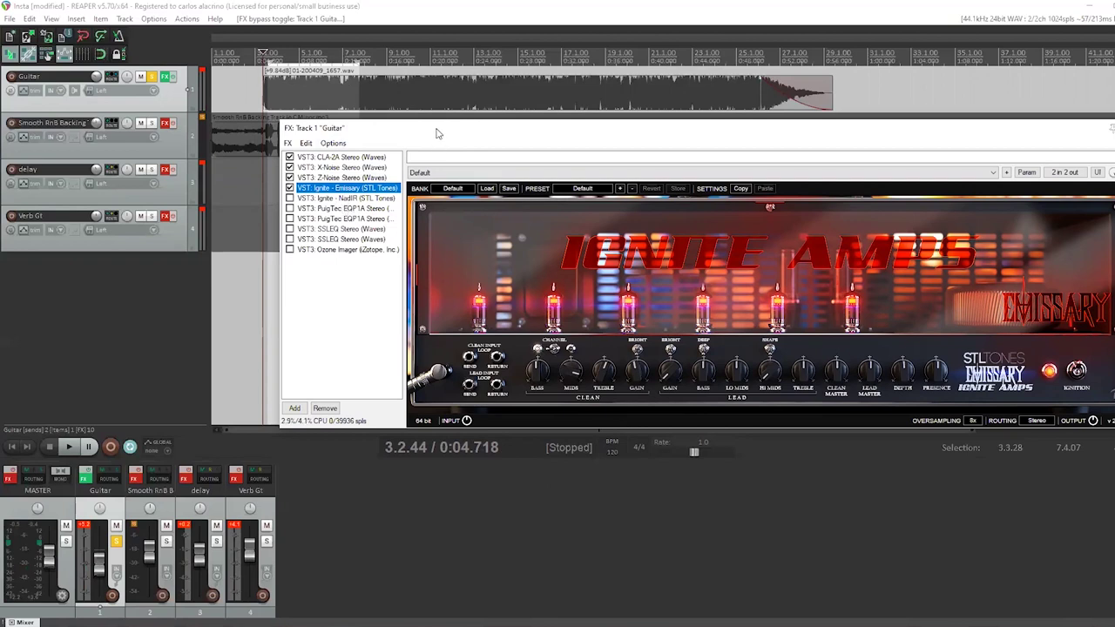
Step: Enable the Ignite - NadIR cabinet plugin, audition it with the guitar, and return to the Emissary settings
{"action": "left_click", "coordinate": [357, 198]}
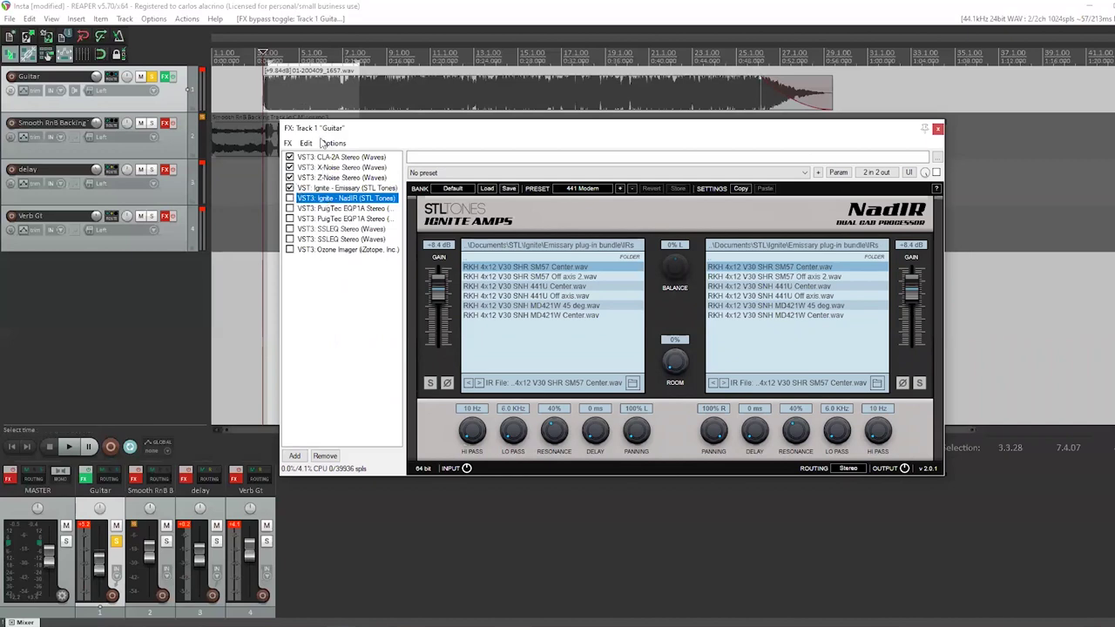
{"action": "key", "text": "space"}
{"action": "left_click", "coordinate": [290, 199]}
{"action": "key", "text": "space"}
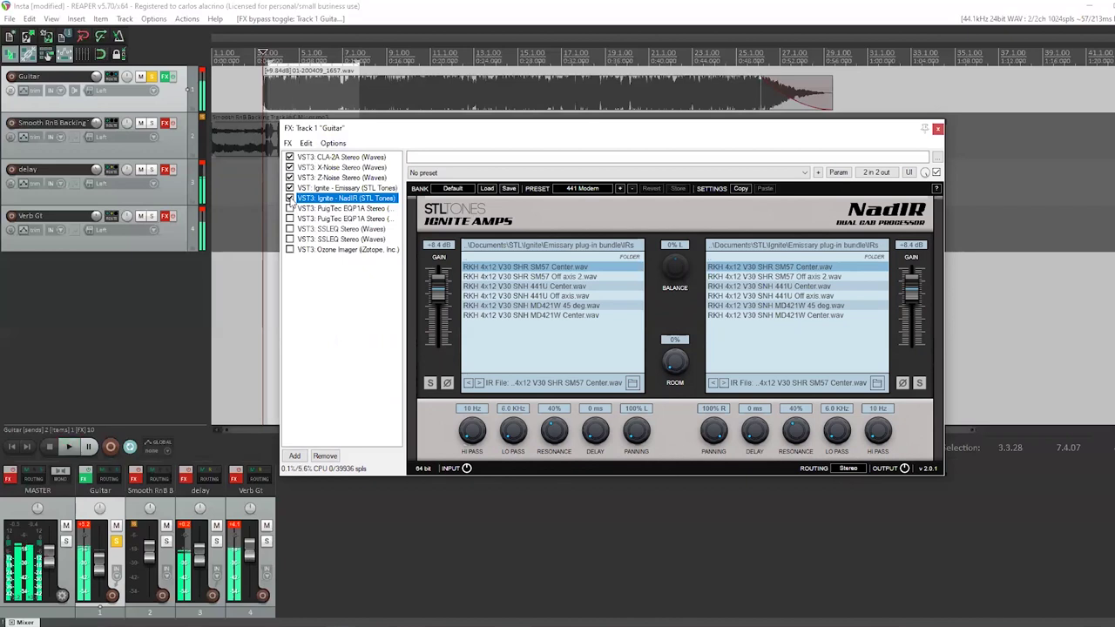
{"action": "left_click", "coordinate": [323, 188]}
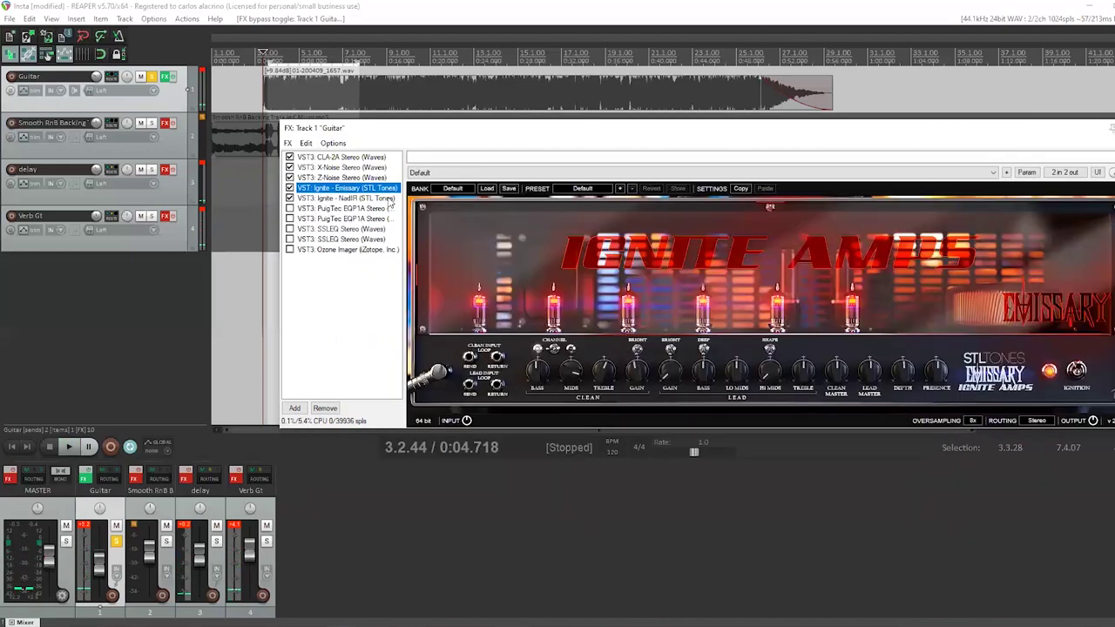
Step: Show the Emissary amp's oversampling choices and its Mono/Stereo routing choices, leaving both settings as they are
{"action": "left_click", "coordinate": [973, 421]}
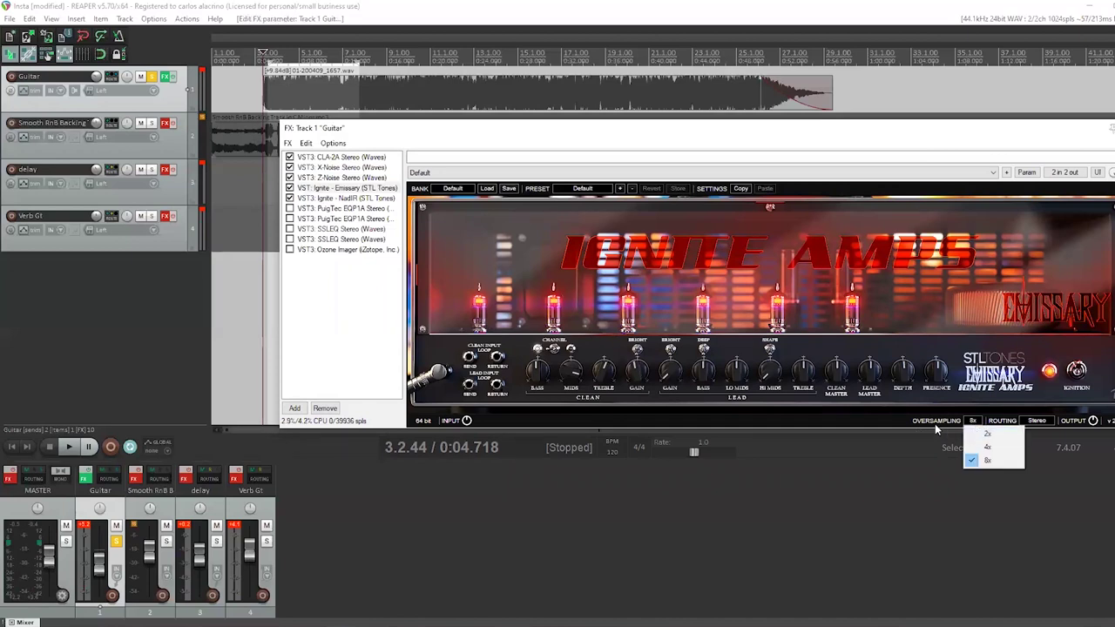
{"action": "left_click", "coordinate": [1009, 420]}
{"action": "left_click", "coordinate": [1032, 424]}
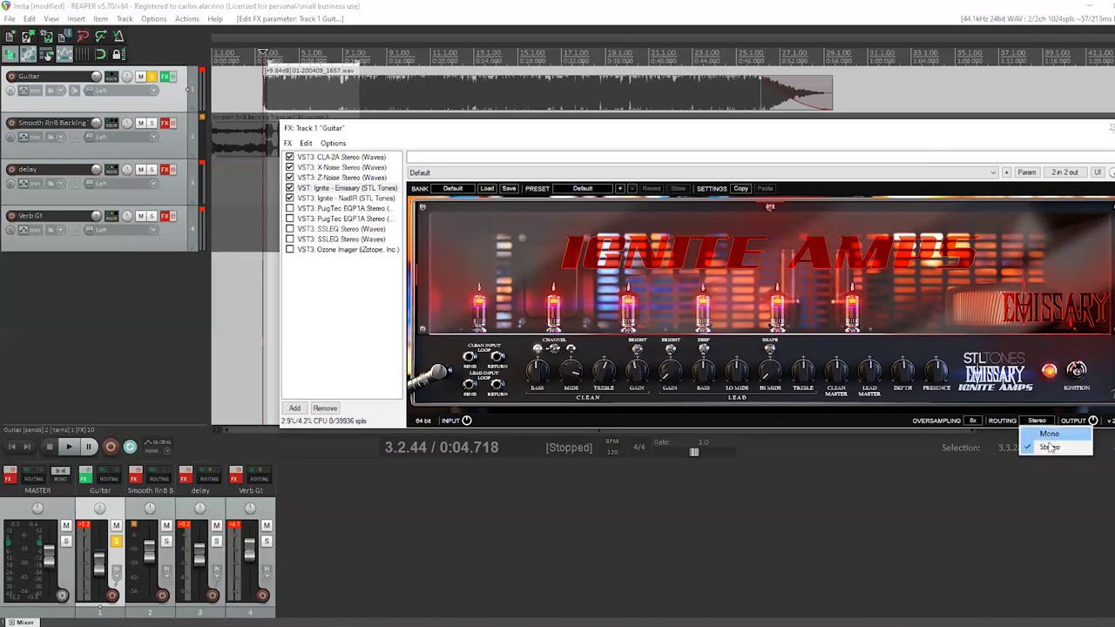
{"action": "left_click", "coordinate": [464, 135]}
Step: Show the Ignite - NadIR cabinet plugin on the Guitar track and look at its routing choices
{"action": "left_click", "coordinate": [350, 198]}
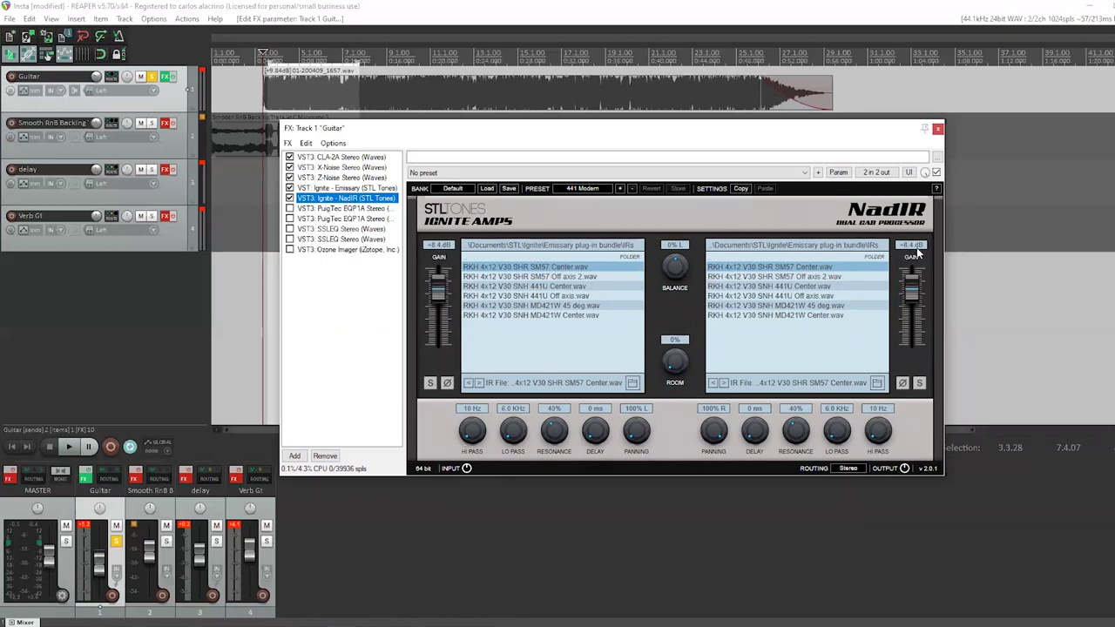
{"action": "left_click", "coordinate": [835, 470]}
{"action": "left_click", "coordinate": [863, 511]}
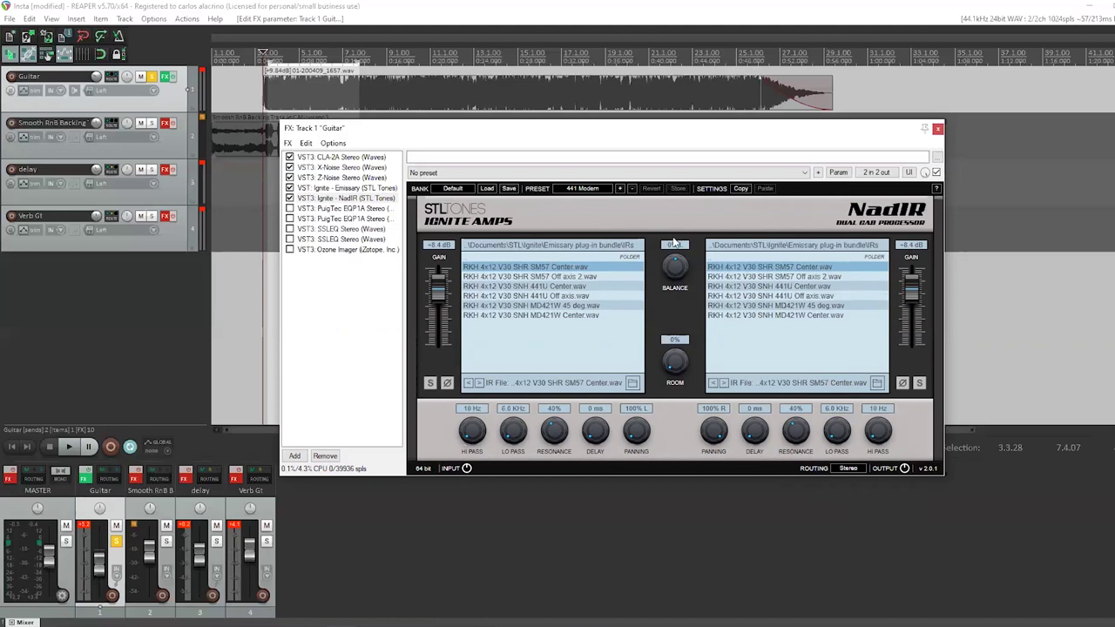
Step: Try the NadIR Room control, return it to 0%, and audition the guitar through the cabinet
{"action": "left_click_drag", "start_coordinate": [799, 131], "coordinate": [810, 133]}
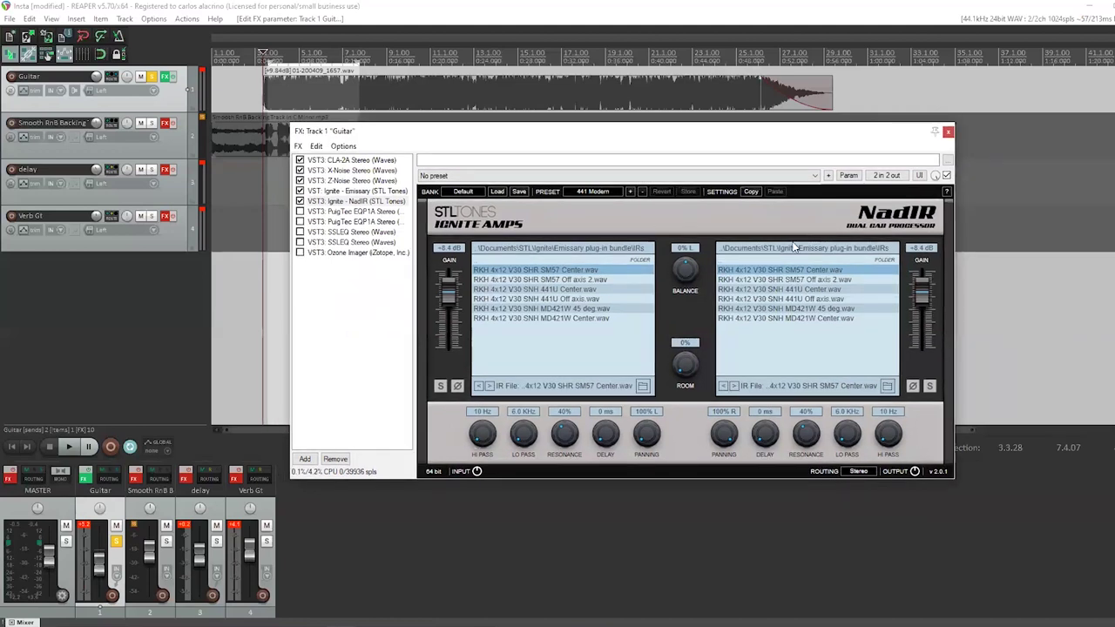
{"action": "left_click_drag", "start_coordinate": [687, 364], "coordinate": [696, 323]}
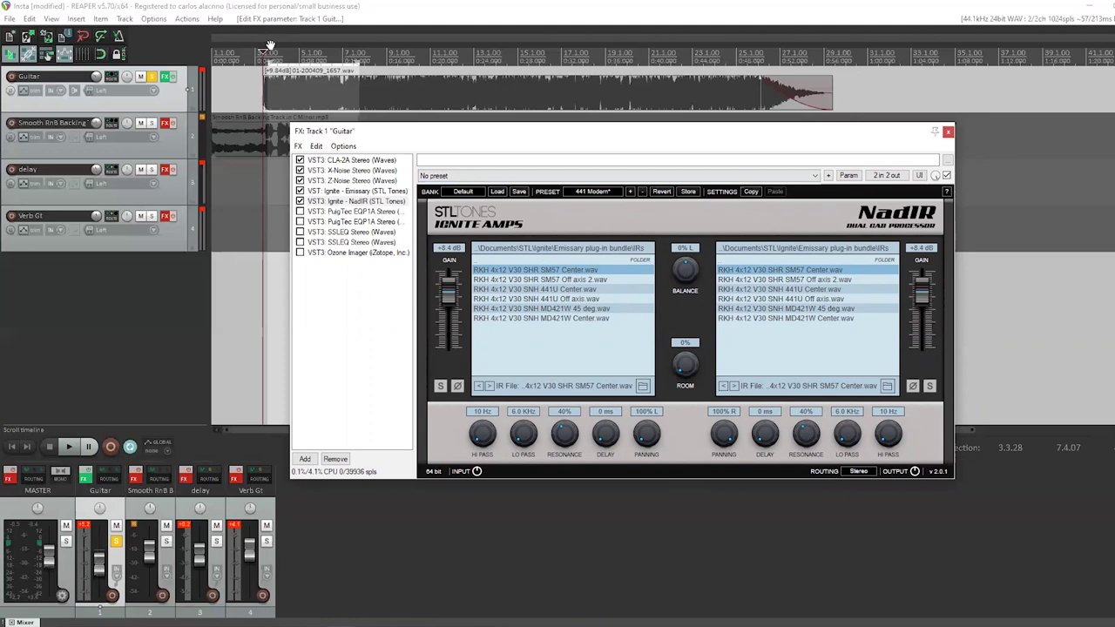
{"action": "key", "text": "space"}
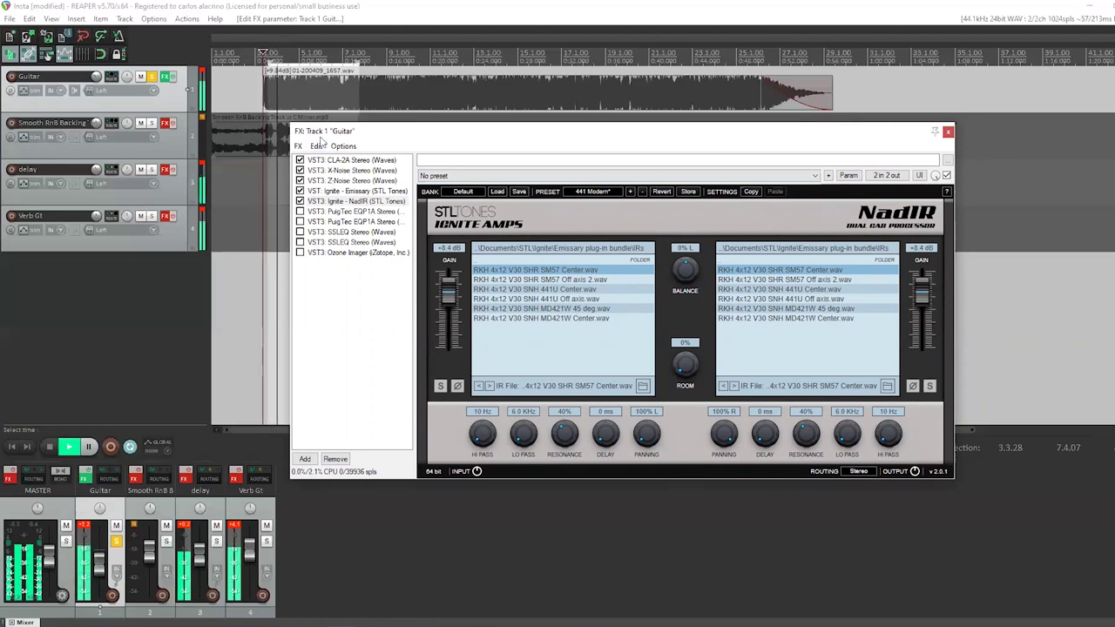
{"action": "key", "text": "space"}
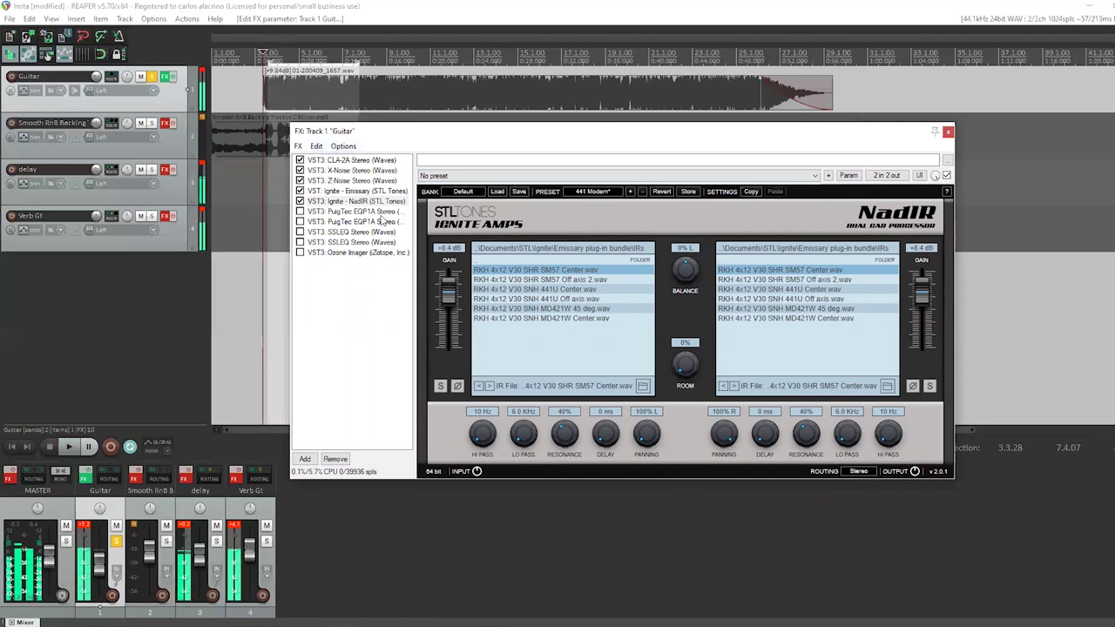
Step: Show the first PuigTec EQP1A on the Guitar track and view its factory presets, including Boomey Rooms, without loading one
{"action": "left_click", "coordinate": [351, 211]}
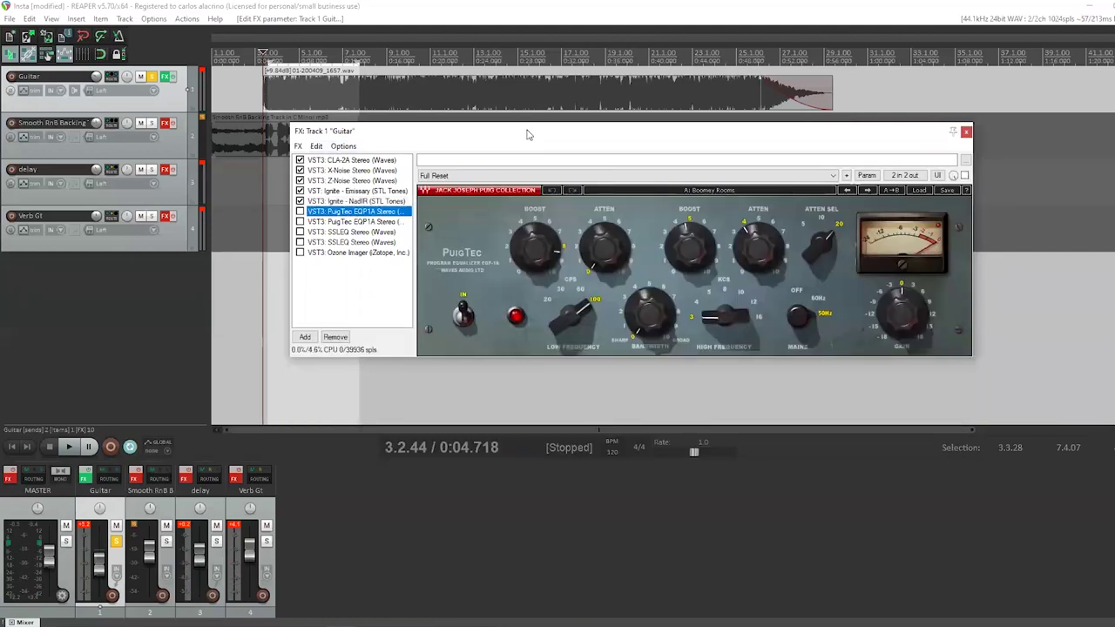
{"action": "left_click_drag", "start_coordinate": [526, 132], "coordinate": [506, 145]}
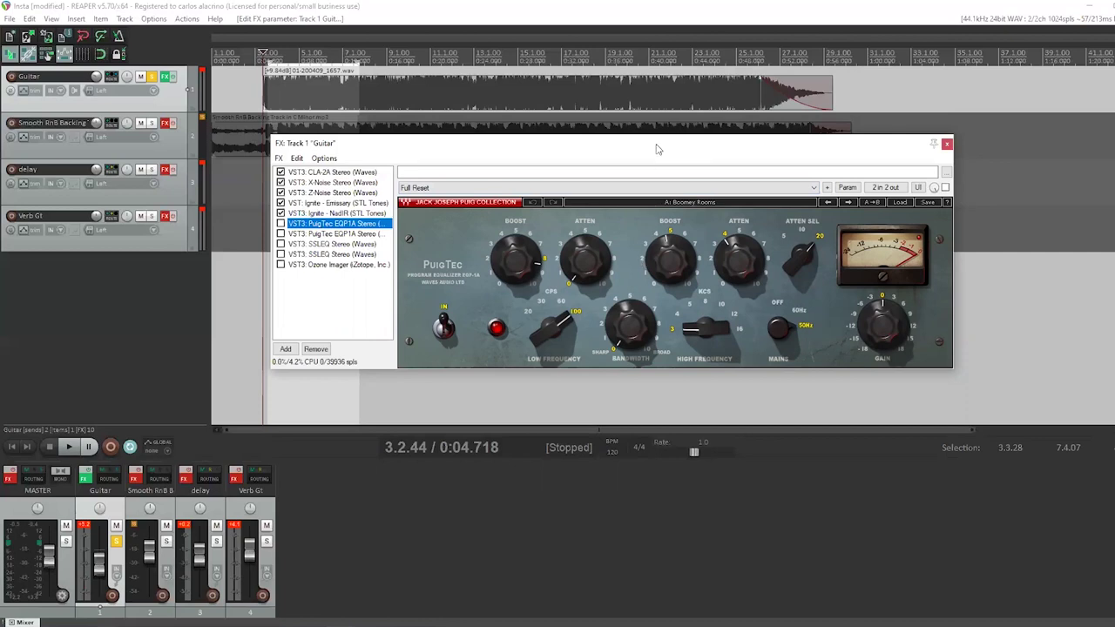
{"action": "left_click_drag", "start_coordinate": [653, 149], "coordinate": [645, 132]}
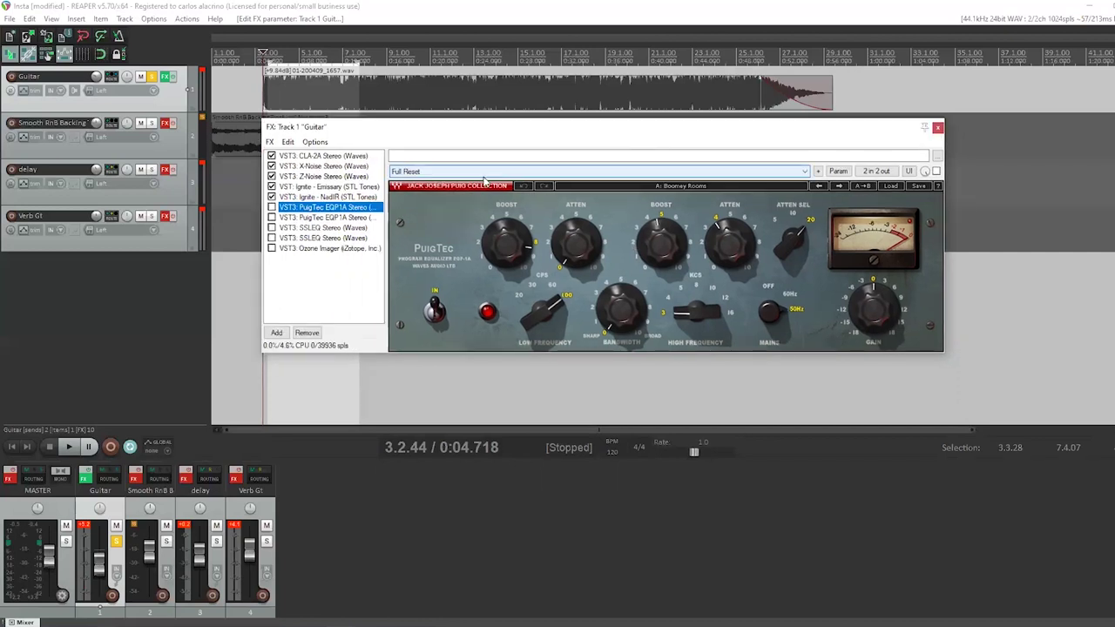
{"action": "left_click", "coordinate": [890, 187]}
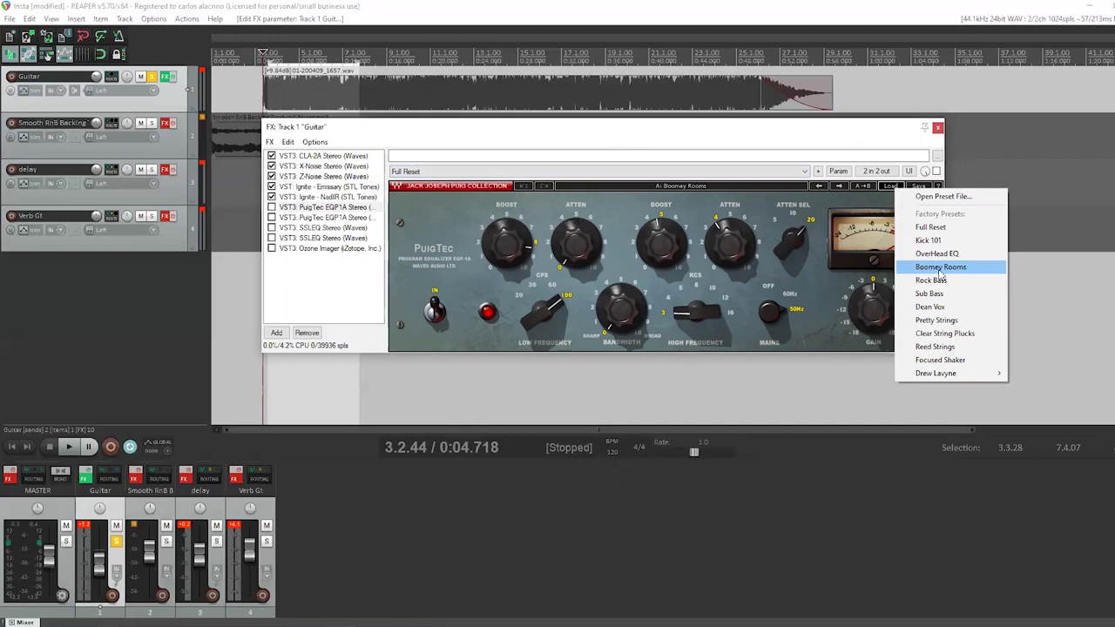
{"action": "left_click", "coordinate": [404, 131]}
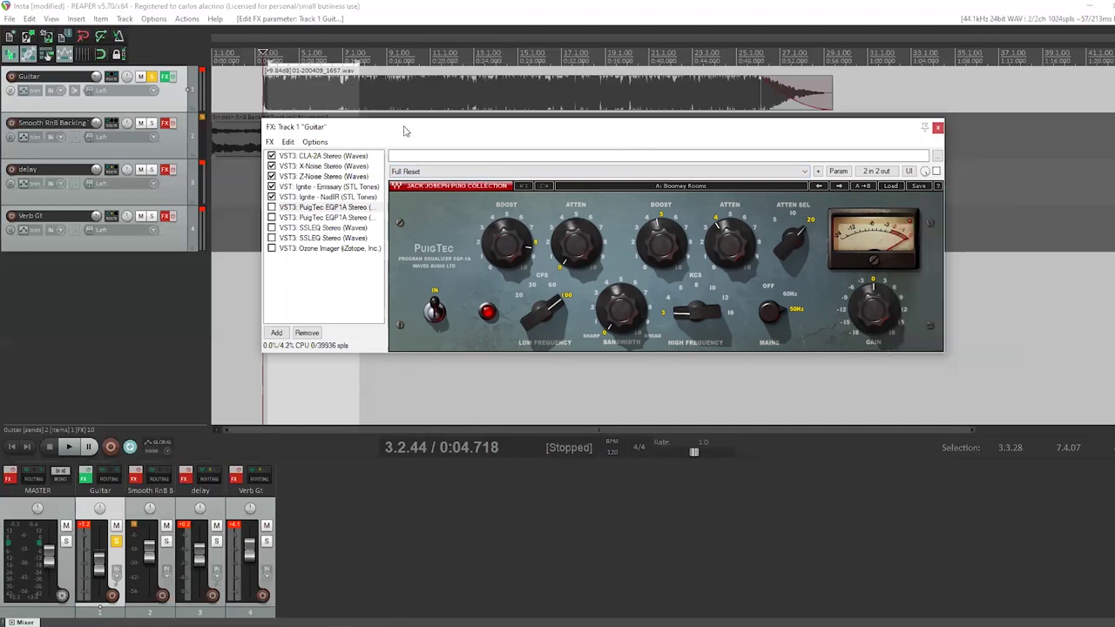
Step: Enable the first PuigTec EQP1A and compare the guitar with and without it in playback
{"action": "key", "text": "space"}
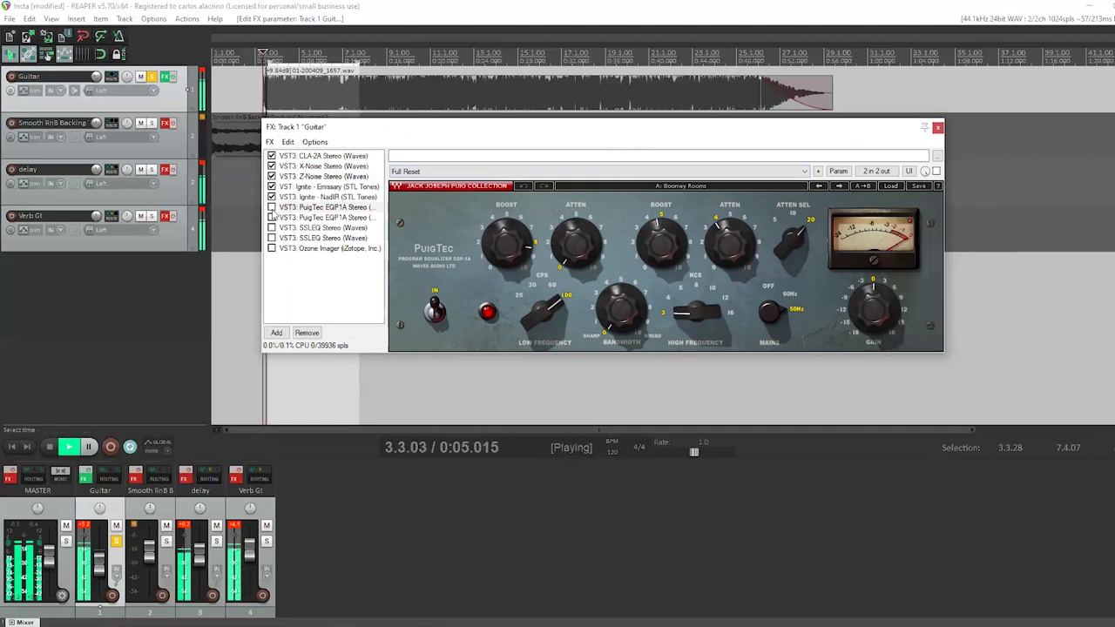
{"action": "left_click", "coordinate": [271, 208]}
{"action": "key", "text": "space"}
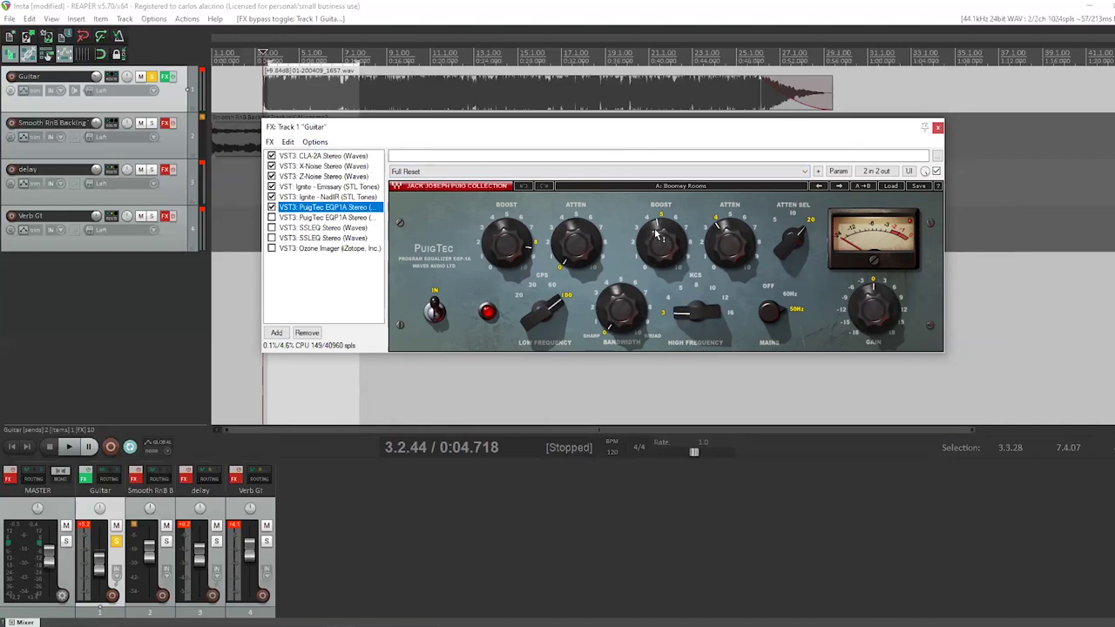
{"action": "key", "text": "space"}
{"action": "left_click", "coordinate": [271, 207]}
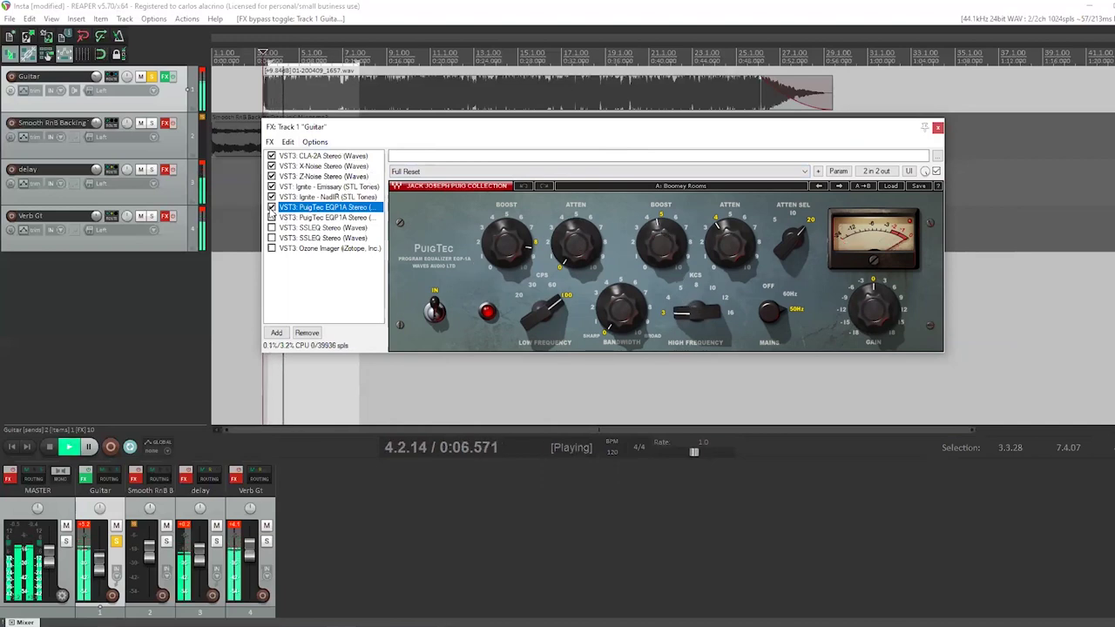
{"action": "key", "text": "space"}
{"action": "left_click", "coordinate": [271, 207]}
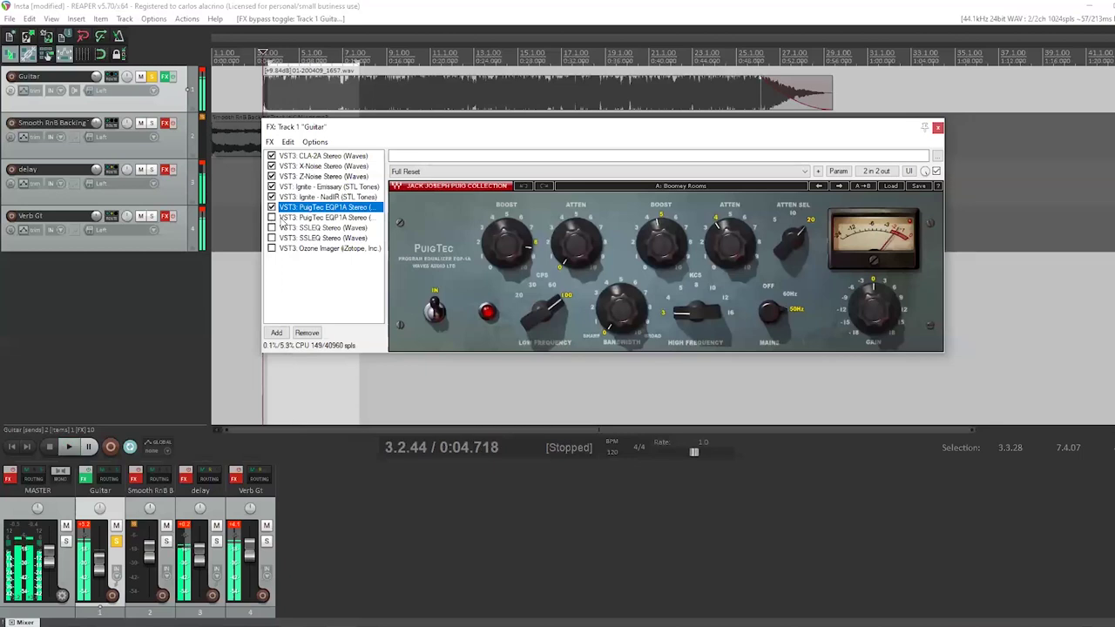
Step: Show the second PuigTec EQP1A in the Guitar chain, enable it, and audition the guitar
{"action": "left_click", "coordinate": [288, 217]}
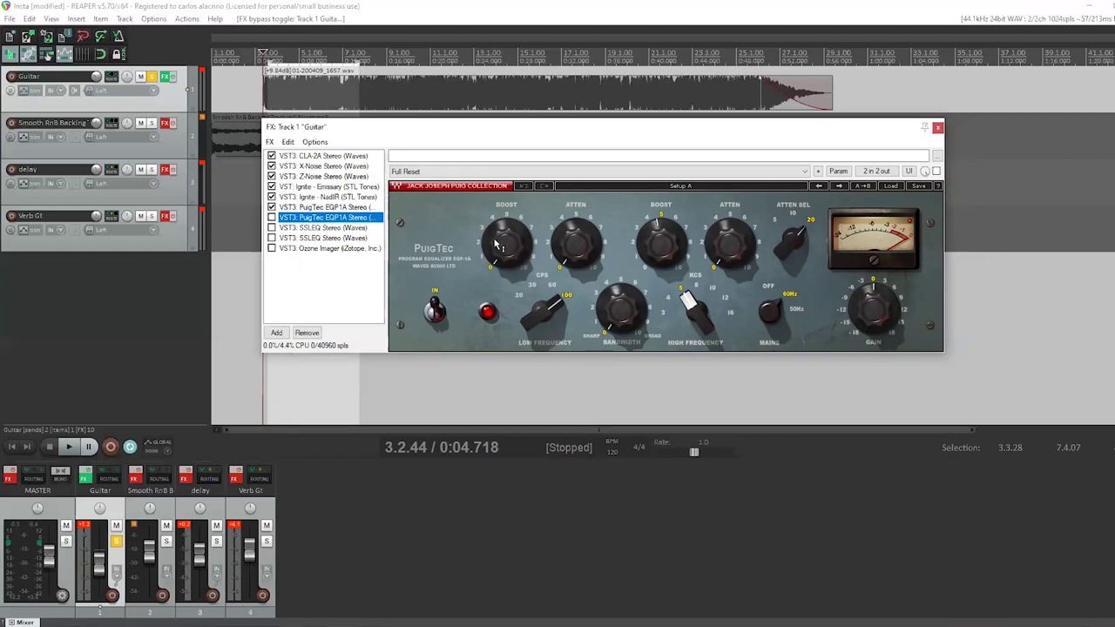
{"action": "left_click", "coordinate": [271, 218]}
{"action": "key", "text": "space"}
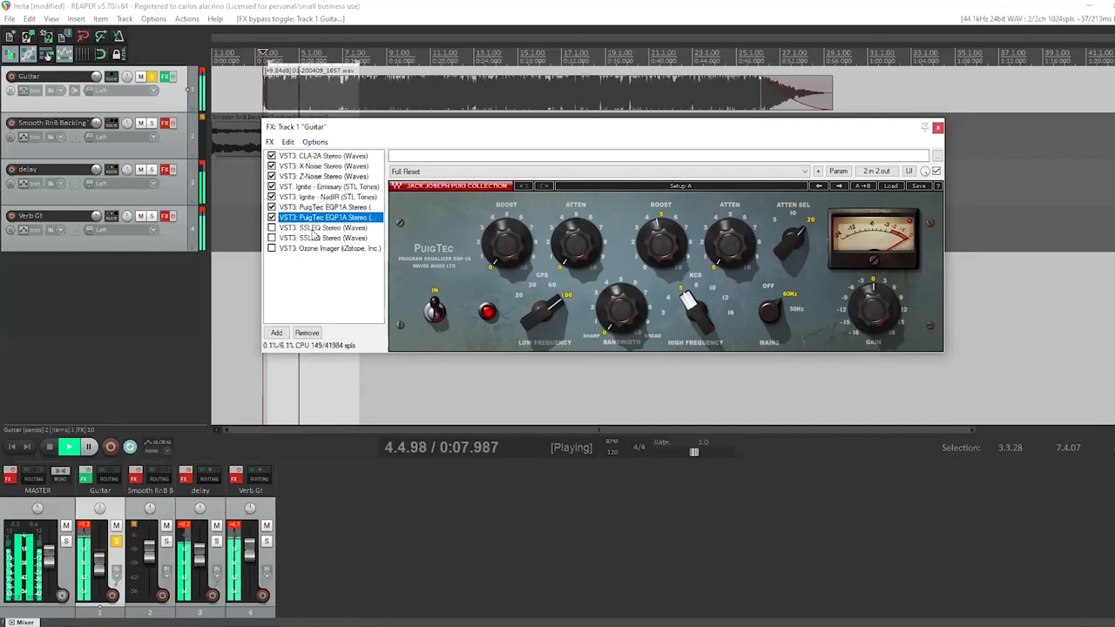
{"action": "key", "text": "space"}
Step: Enable the first SSLEQ on the Guitar track and raise its low-frequency band to 450 Hz
{"action": "left_click", "coordinate": [311, 228]}
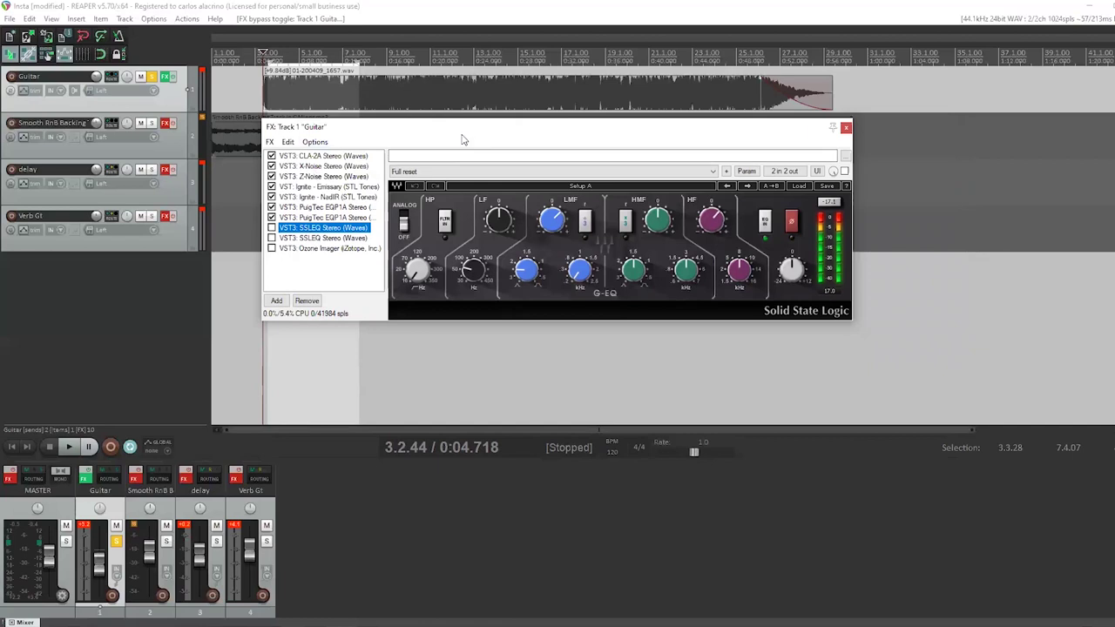
{"action": "left_click_drag", "start_coordinate": [471, 131], "coordinate": [479, 154]}
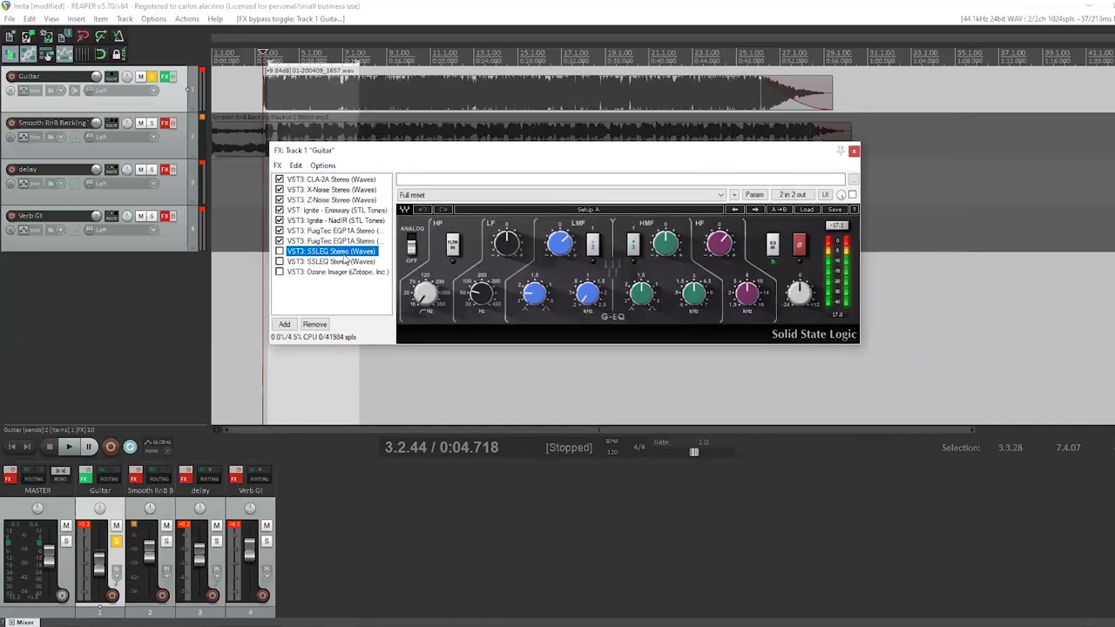
{"action": "left_click_drag", "start_coordinate": [457, 158], "coordinate": [454, 130]}
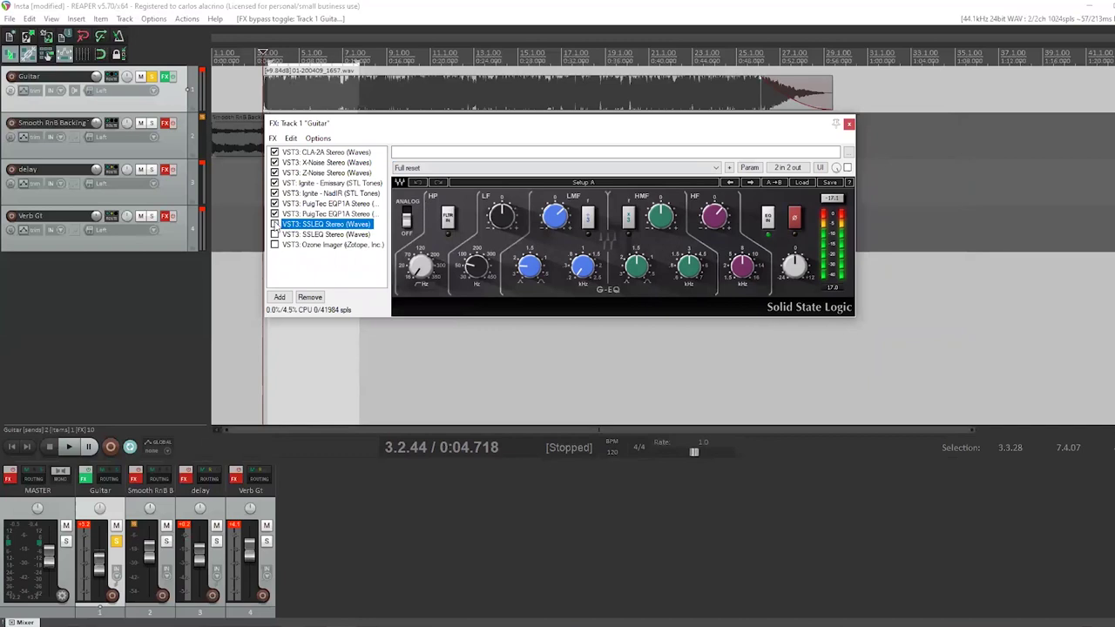
{"action": "left_click", "coordinate": [275, 224]}
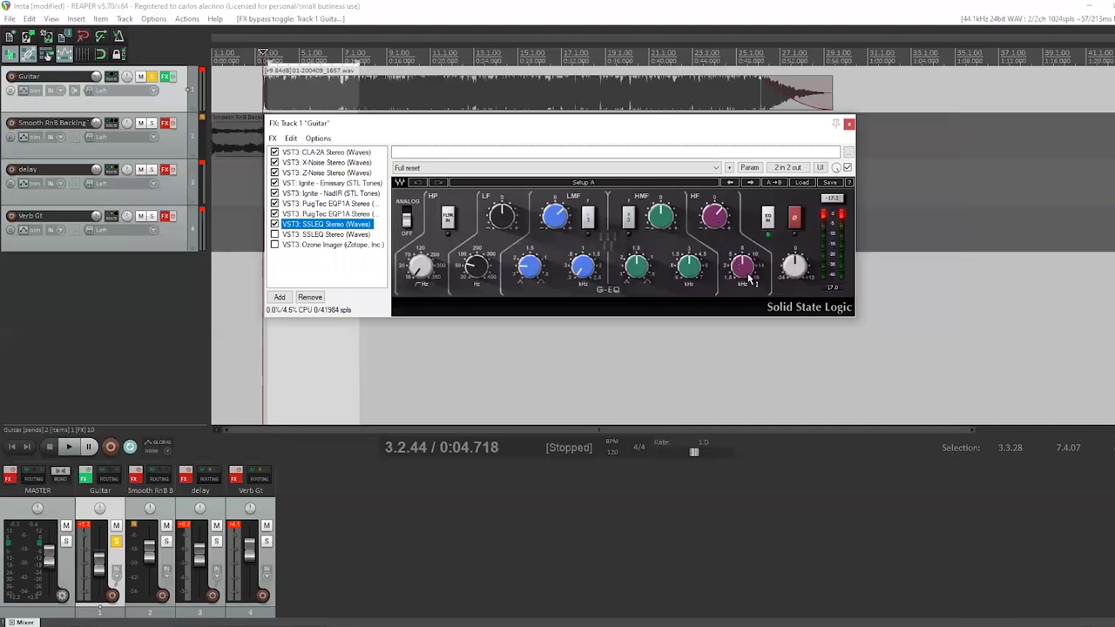
{"action": "mouse_move", "coordinate": [746, 273]}
{"action": "left_click", "coordinate": [477, 270]}
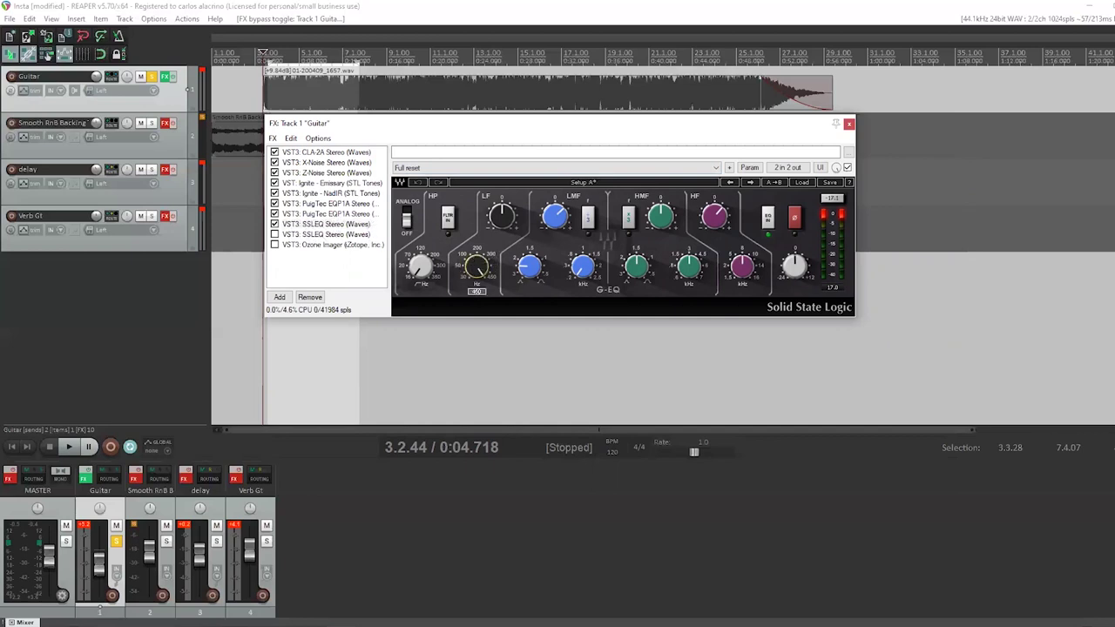
Step: Remove the second SSLEQ from the Guitar effects chain and return to the remaining SSLEQ
{"action": "left_click", "coordinate": [376, 233]}
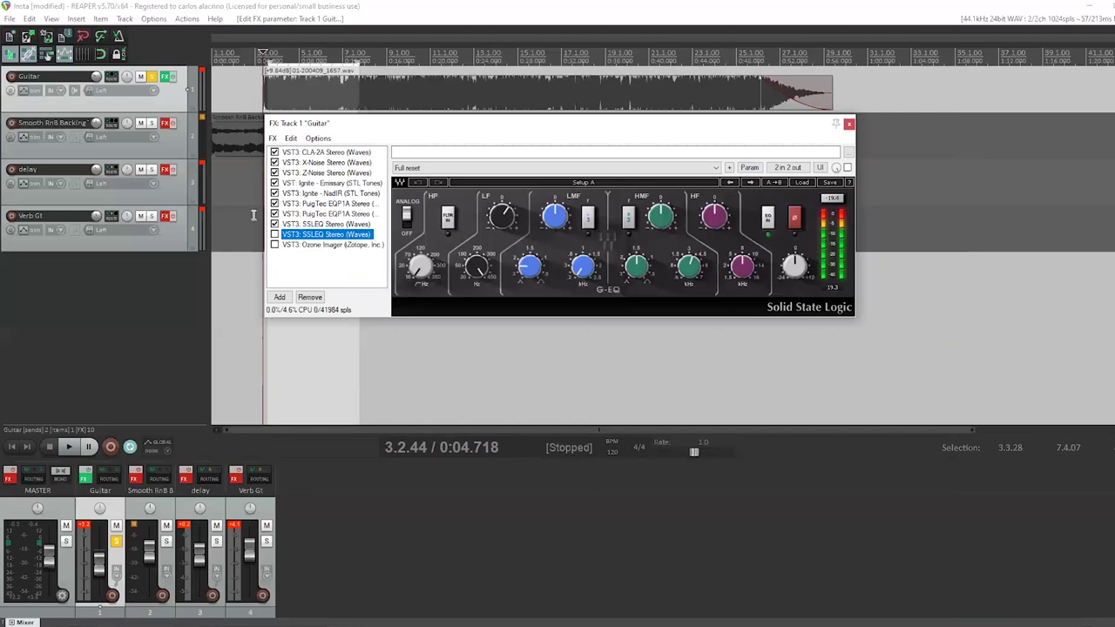
{"action": "left_click", "coordinate": [309, 297]}
{"action": "left_click", "coordinate": [327, 224]}
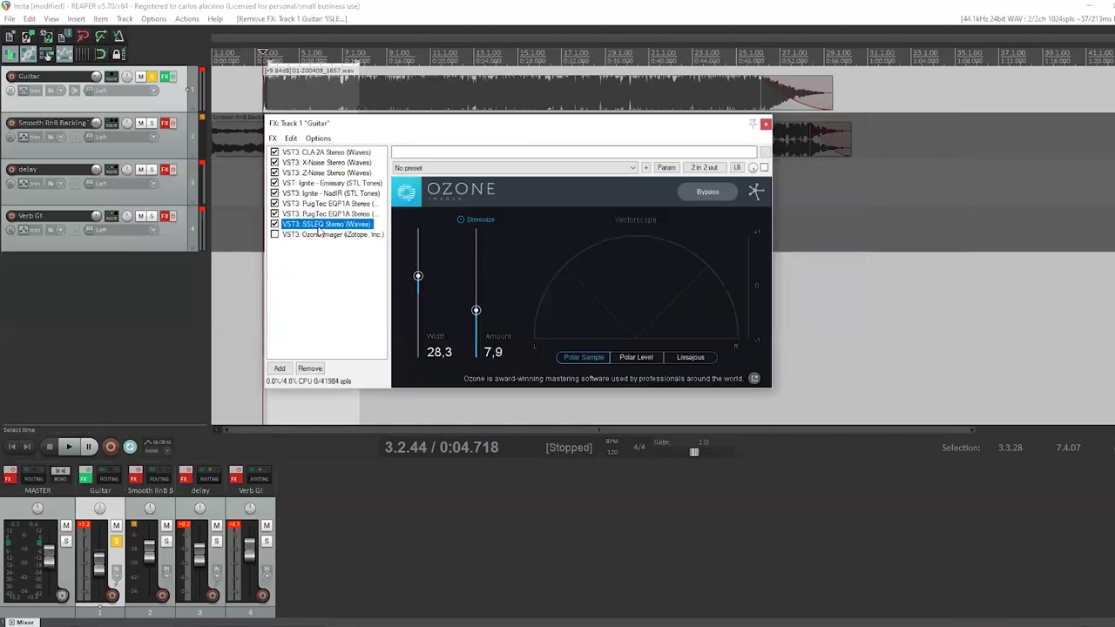
Step: Boost the SSLEQ's low-frequency gain slightly and audition the guitar from near the start of its clip
{"action": "left_click", "coordinate": [502, 214]}
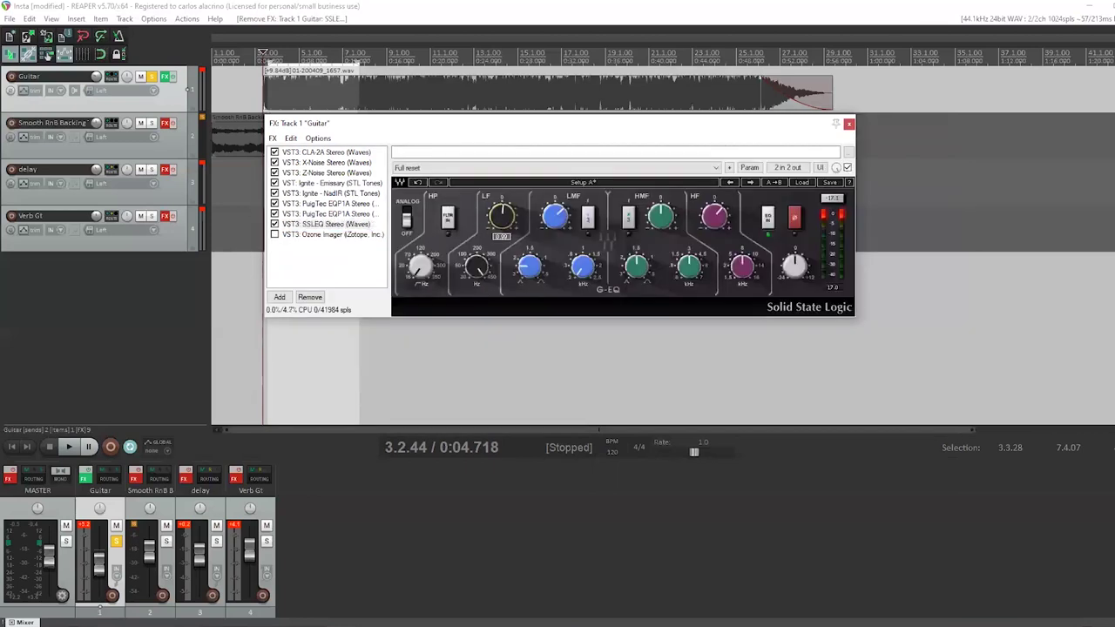
{"action": "left_click_drag", "start_coordinate": [502, 214], "coordinate": [501, 206]}
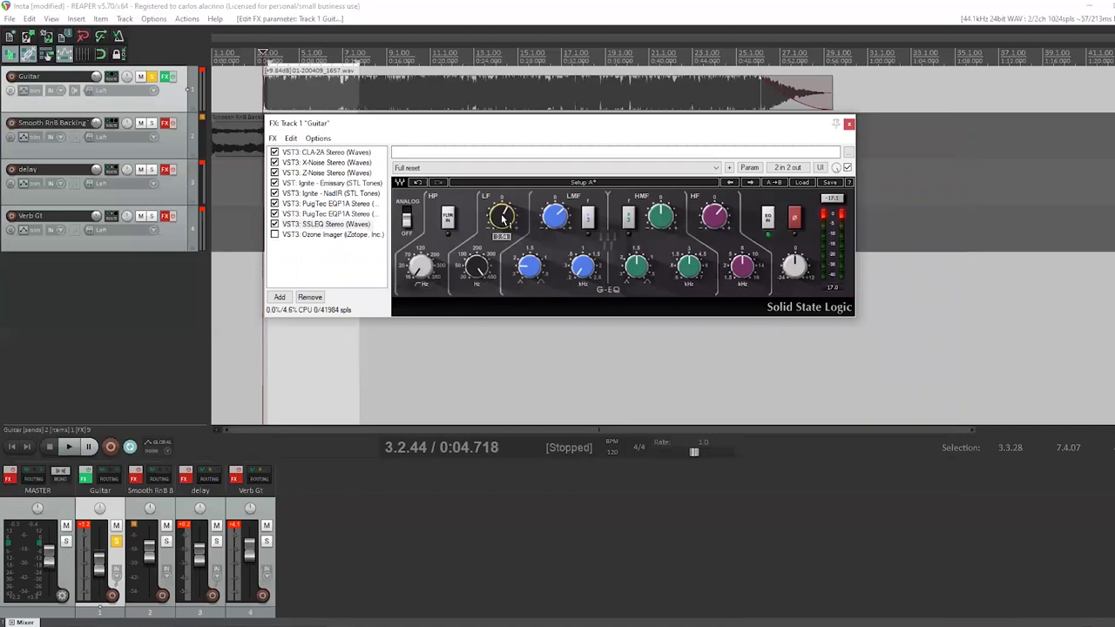
{"action": "left_click", "coordinate": [270, 49]}
{"action": "key", "text": "space"}
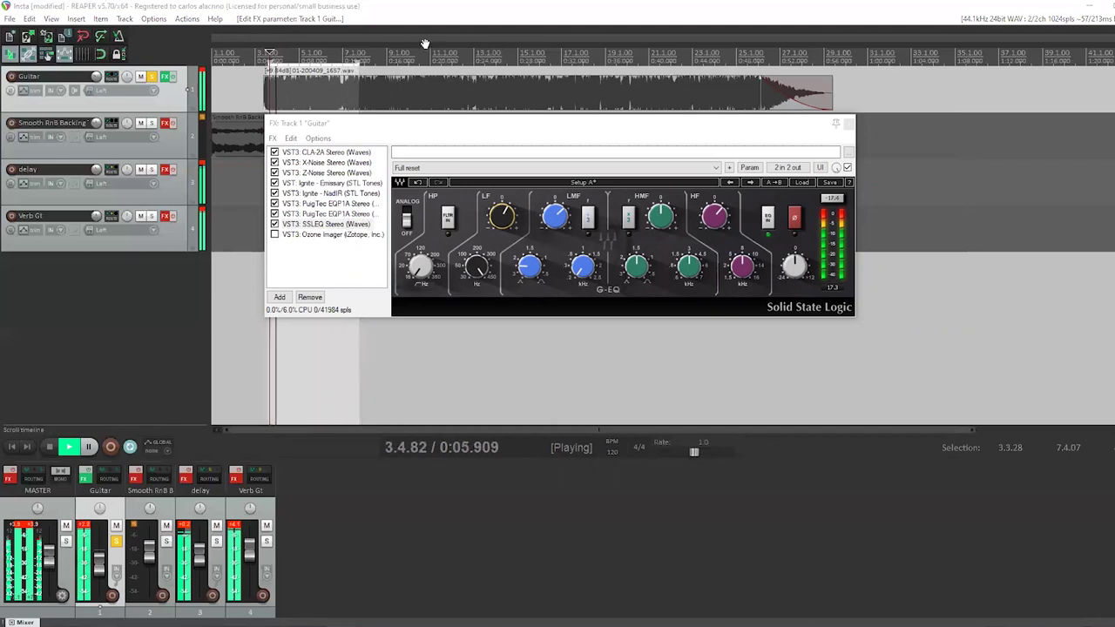
{"action": "key", "text": "space"}
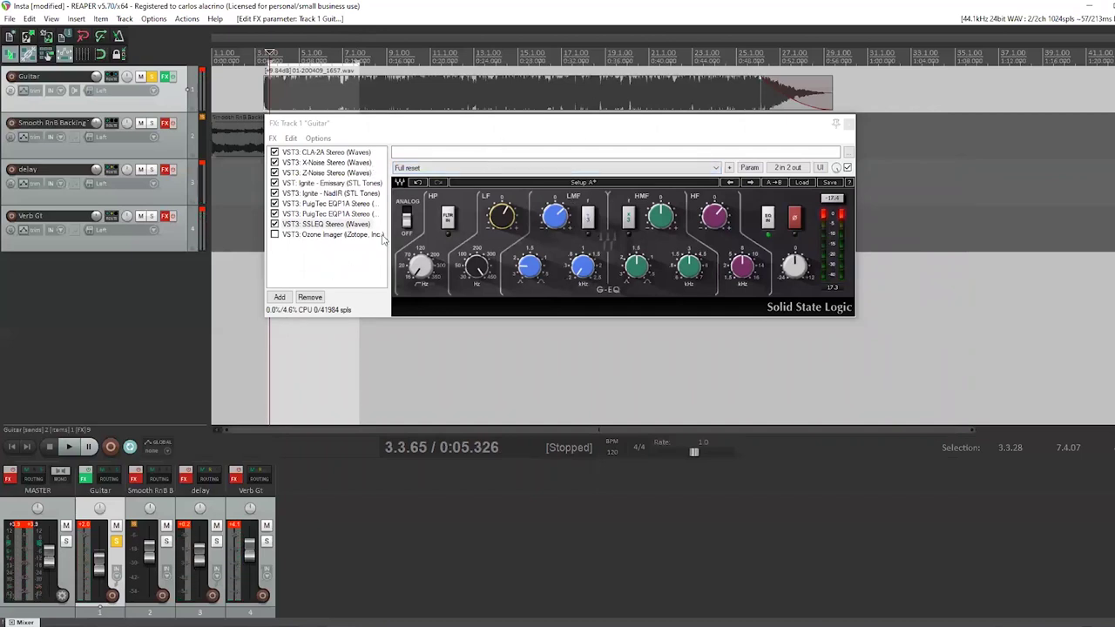
Step: Enable Ozone Imager on the Guitar track with Width set to 0,0 and Stereoize off, and start playback
{"action": "left_click", "coordinate": [327, 236]}
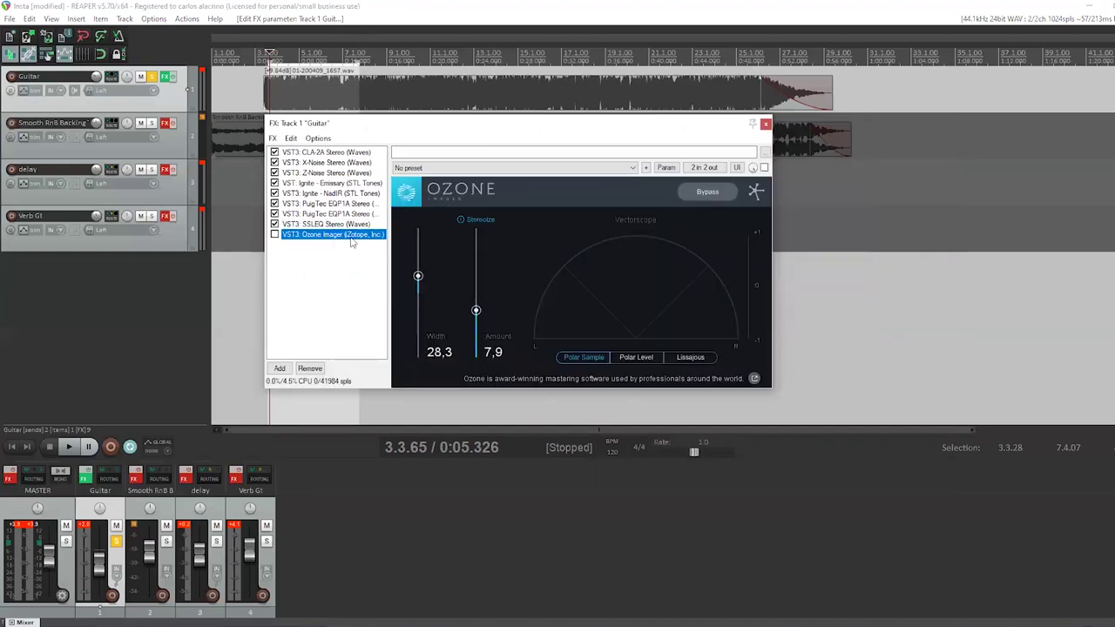
{"action": "mouse_move", "coordinate": [488, 128]}
{"action": "left_mouse_down"}
{"action": "mouse_move", "coordinate": [538, 140]}
{"action": "mouse_move", "coordinate": [468, 124]}
{"action": "left_mouse_up"}
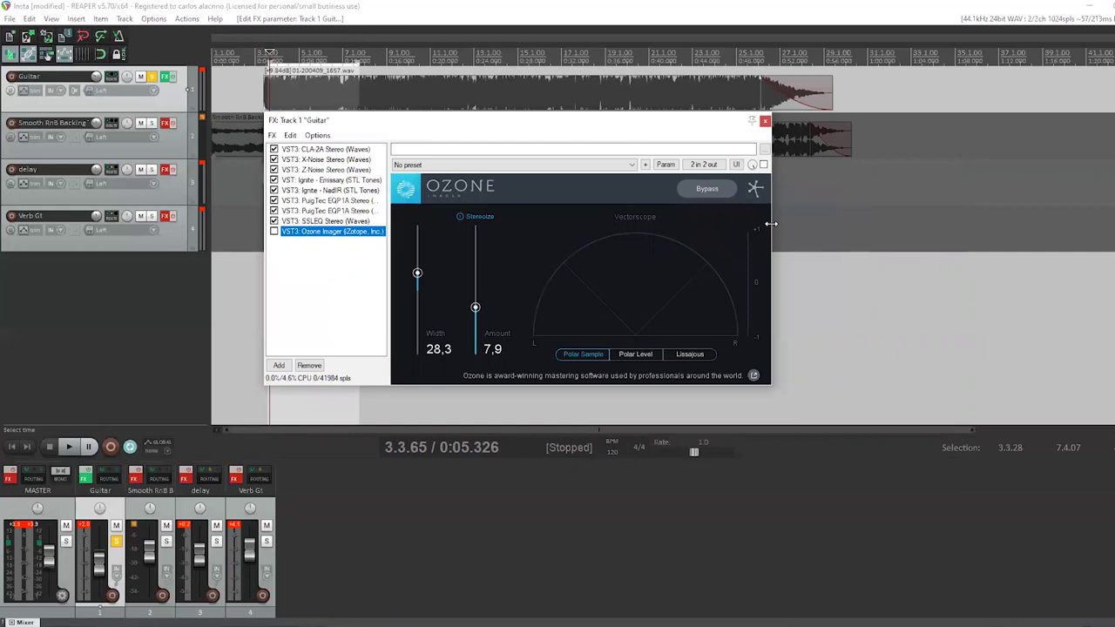
{"action": "mouse_move", "coordinate": [771, 224]}
{"action": "left_mouse_down"}
{"action": "mouse_move", "coordinate": [833, 215]}
{"action": "mouse_move", "coordinate": [772, 213]}
{"action": "left_mouse_up"}
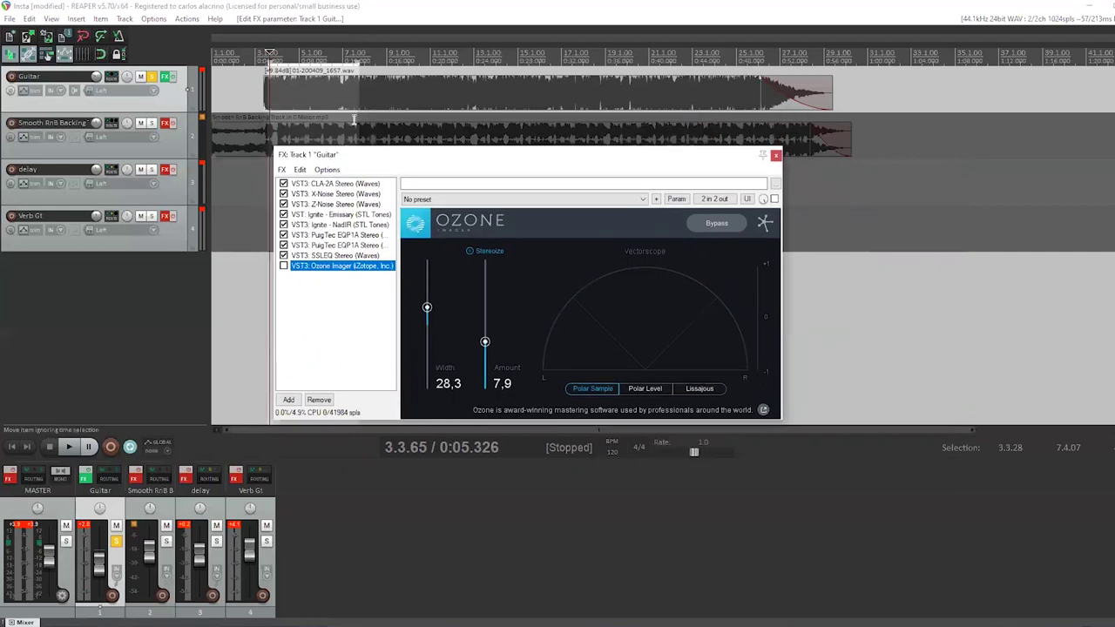
{"action": "left_click_drag", "start_coordinate": [427, 309], "coordinate": [427, 324]}
{"action": "left_click", "coordinate": [488, 250]}
{"action": "left_click", "coordinate": [283, 266]}
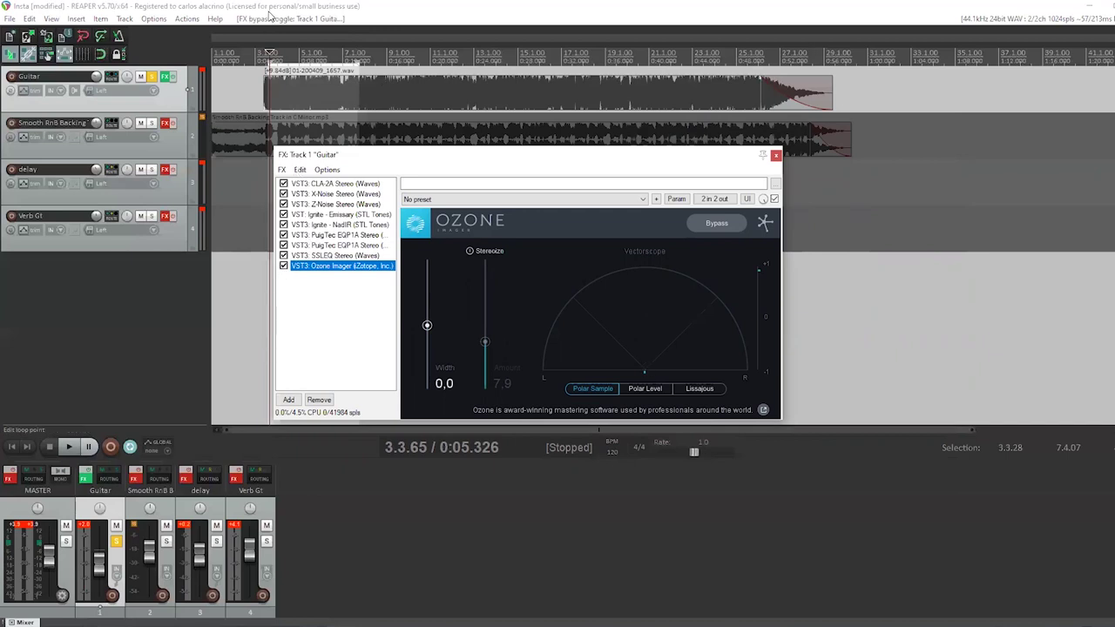
{"action": "key", "text": "space"}
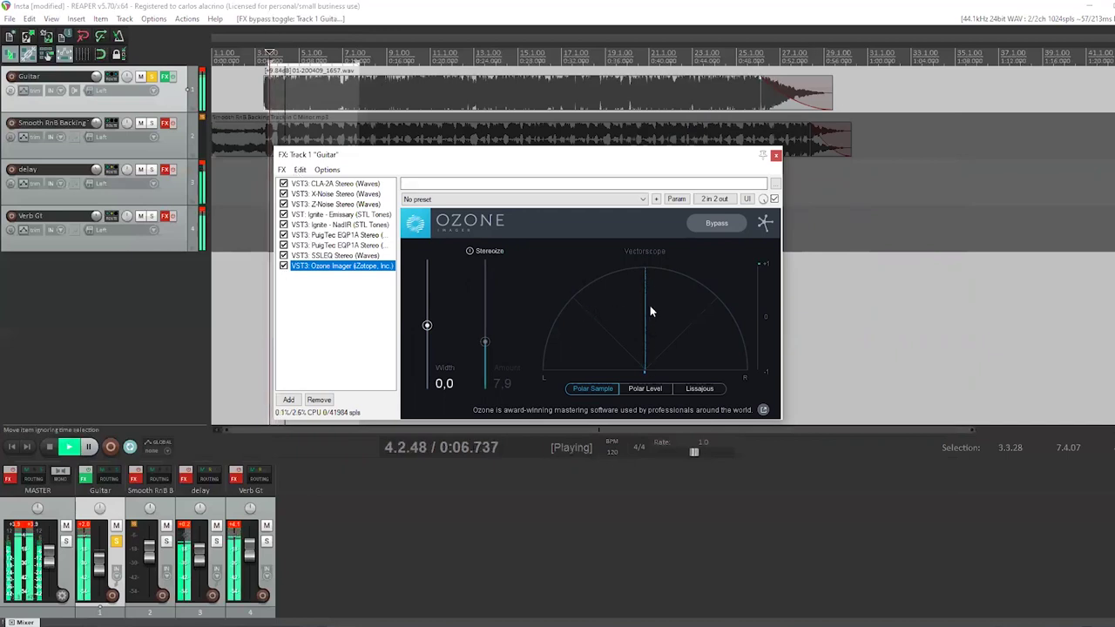
Step: Set Ozone Imager's Width to 25,5 on the Guitar track and turn on Stereoize with an Amount of 7,9
{"action": "key", "text": "space"}
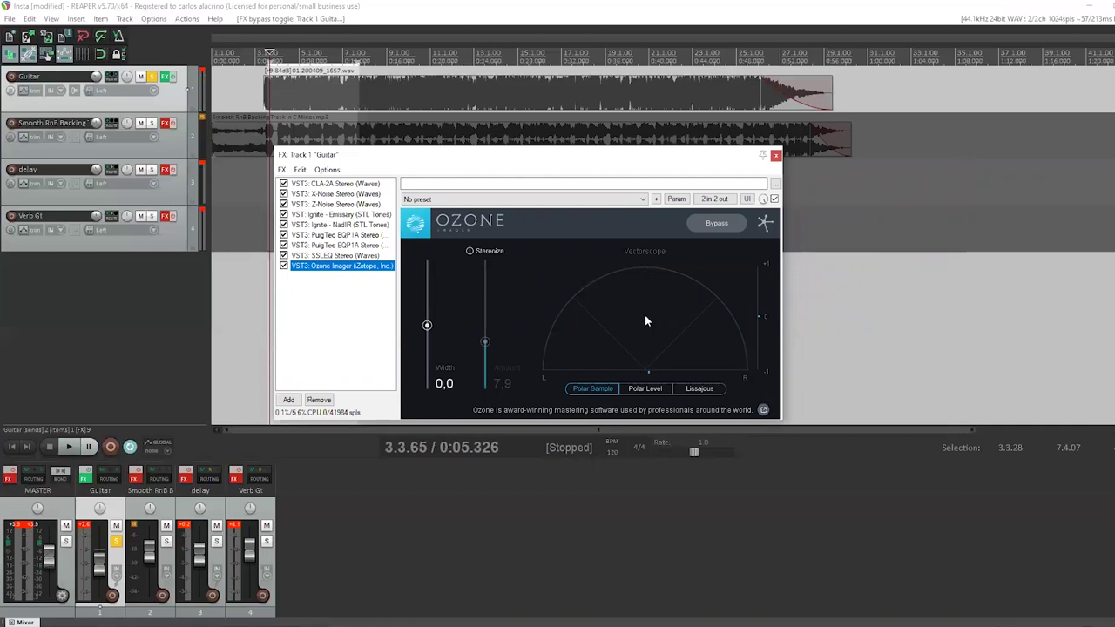
{"action": "key", "text": "space"}
{"action": "key", "text": "space"}
{"action": "left_click_drag", "start_coordinate": [427, 327], "coordinate": [428, 310]}
{"action": "left_click", "coordinate": [491, 251]}
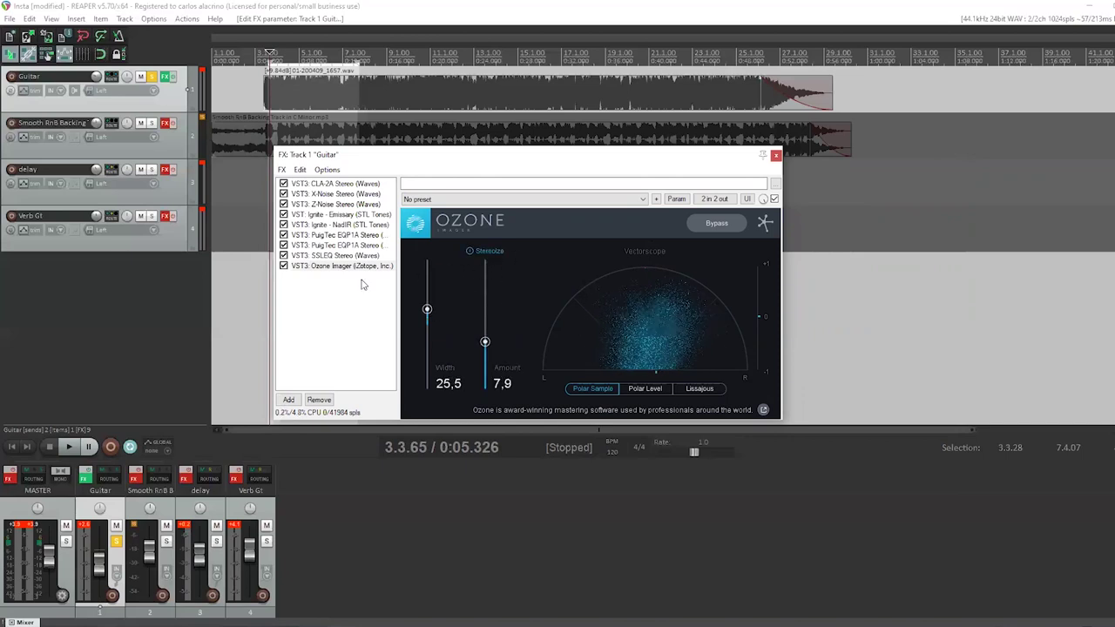
Step: Play the guitar and compare its sound with Ozone Imager bypassed and enabled
{"action": "key", "text": "space"}
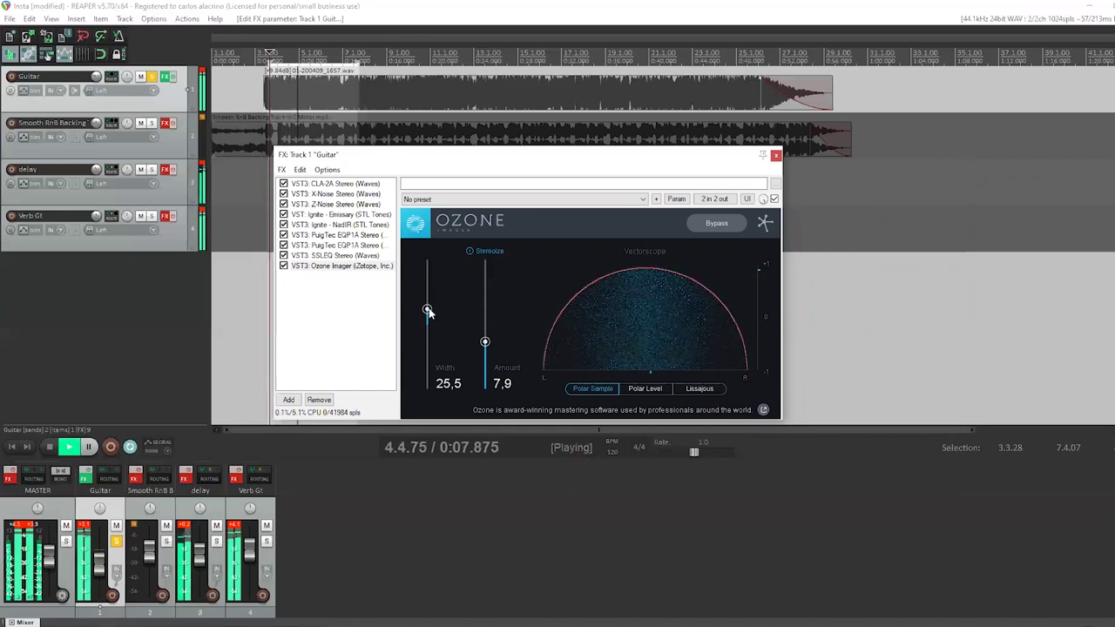
{"action": "left_click", "coordinate": [283, 266]}
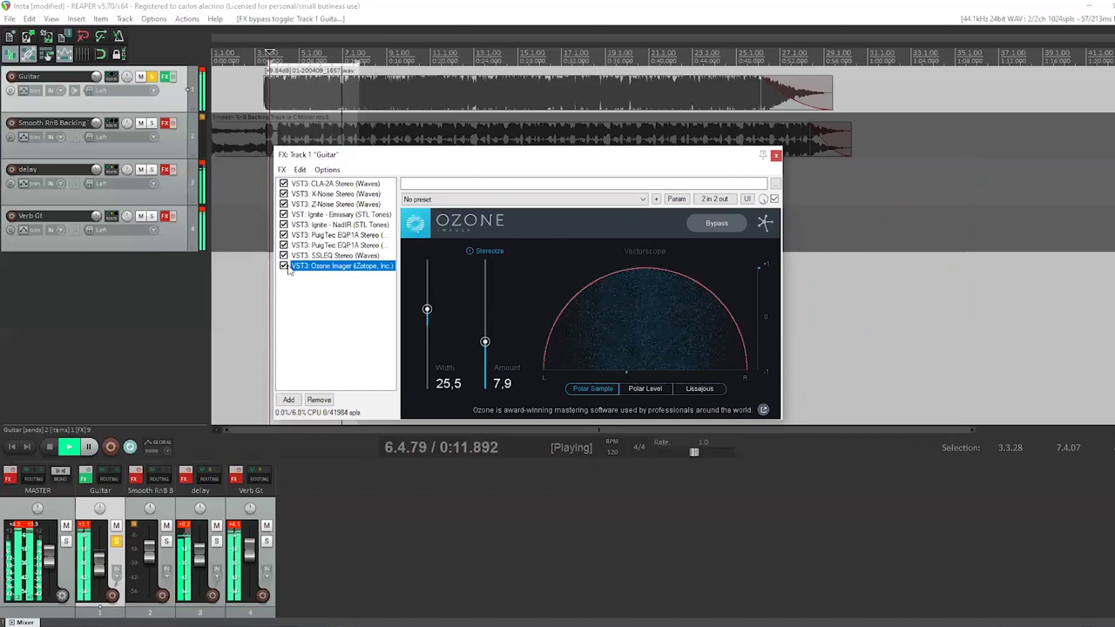
{"action": "left_click", "coordinate": [283, 265]}
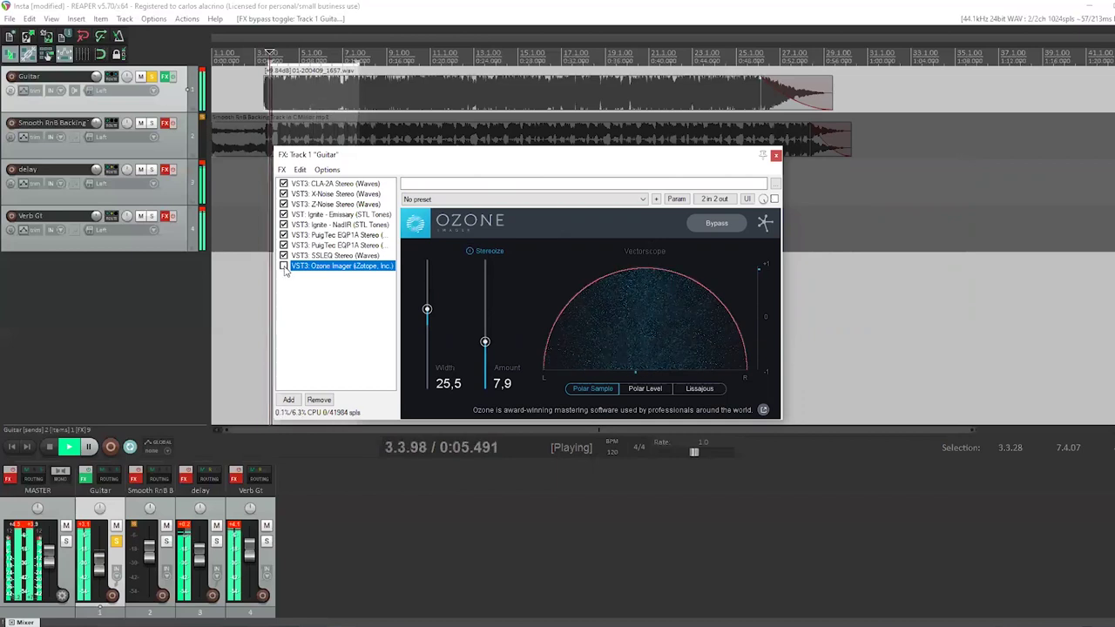
{"action": "key", "text": "space"}
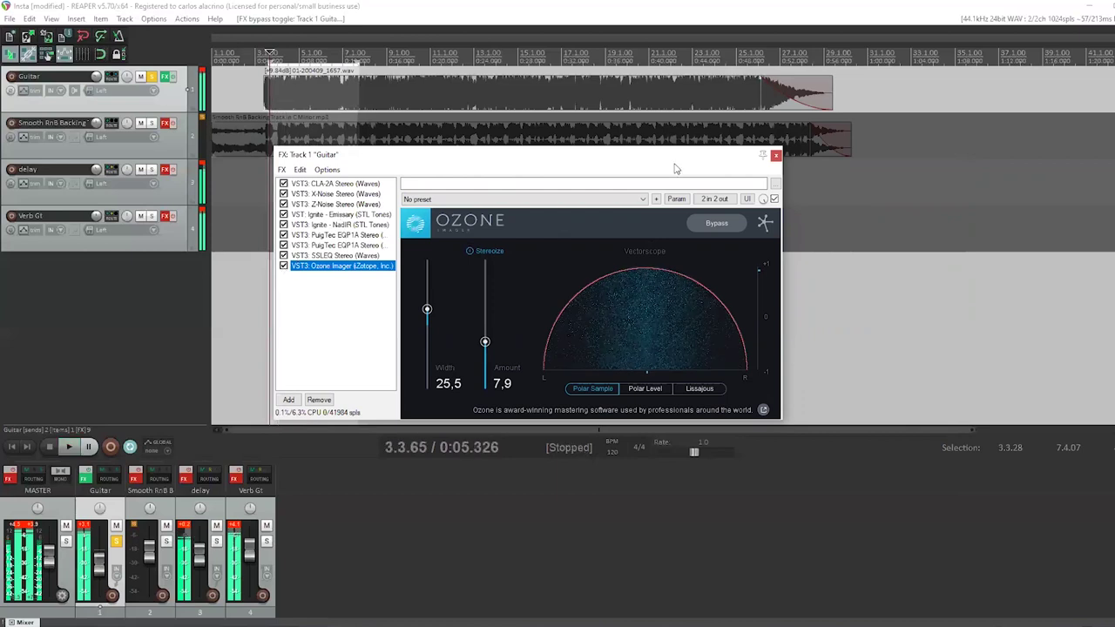
Step: Close the Guitar effects chain and compare the guitar during playback with all its effects disabled and enabled
{"action": "left_click", "coordinate": [776, 157]}
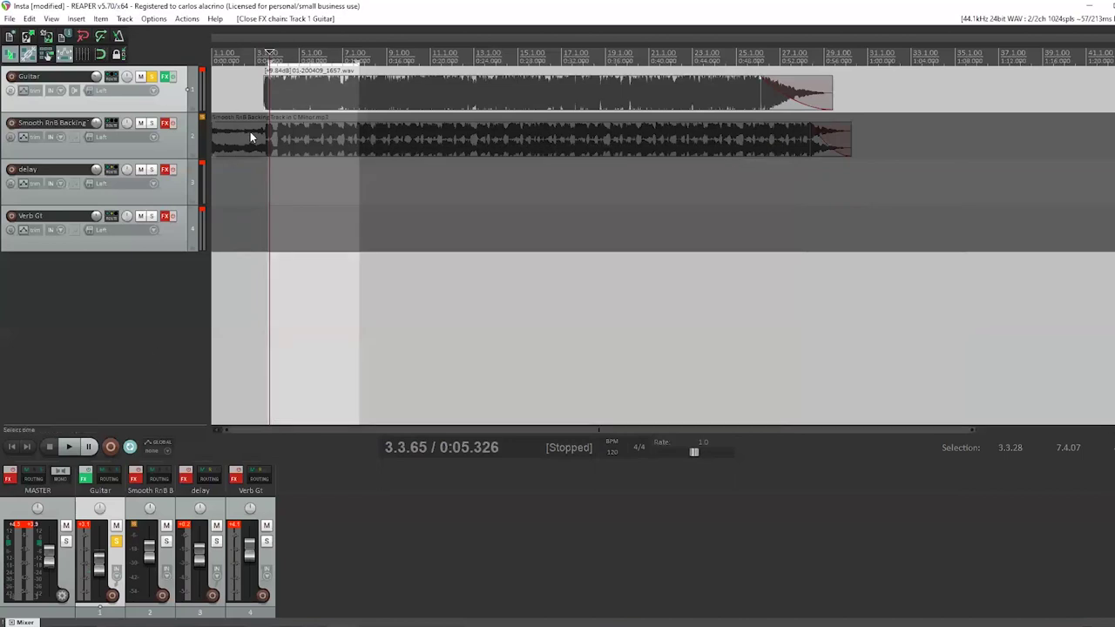
{"action": "left_click", "coordinate": [85, 473]}
{"action": "key", "text": "space"}
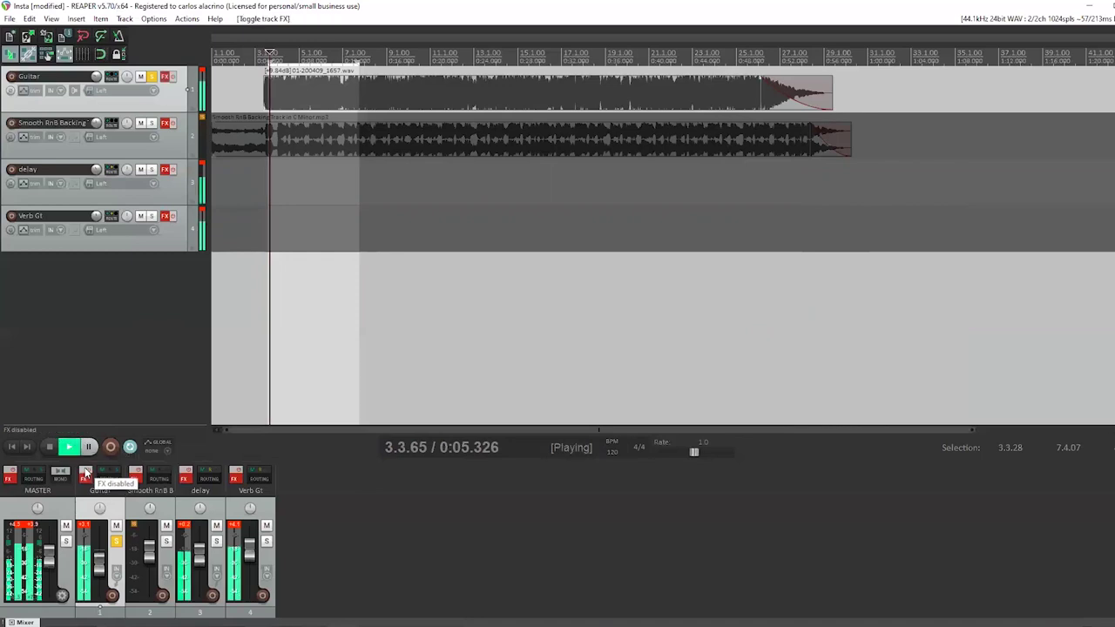
{"action": "left_click", "coordinate": [85, 473]}
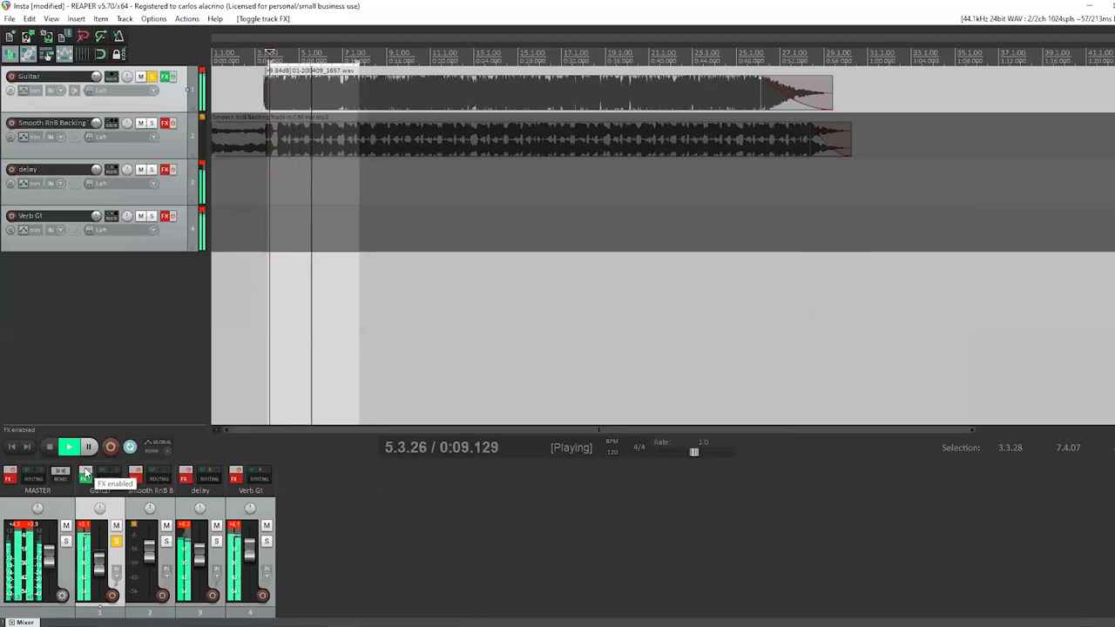
{"action": "key", "text": "space"}
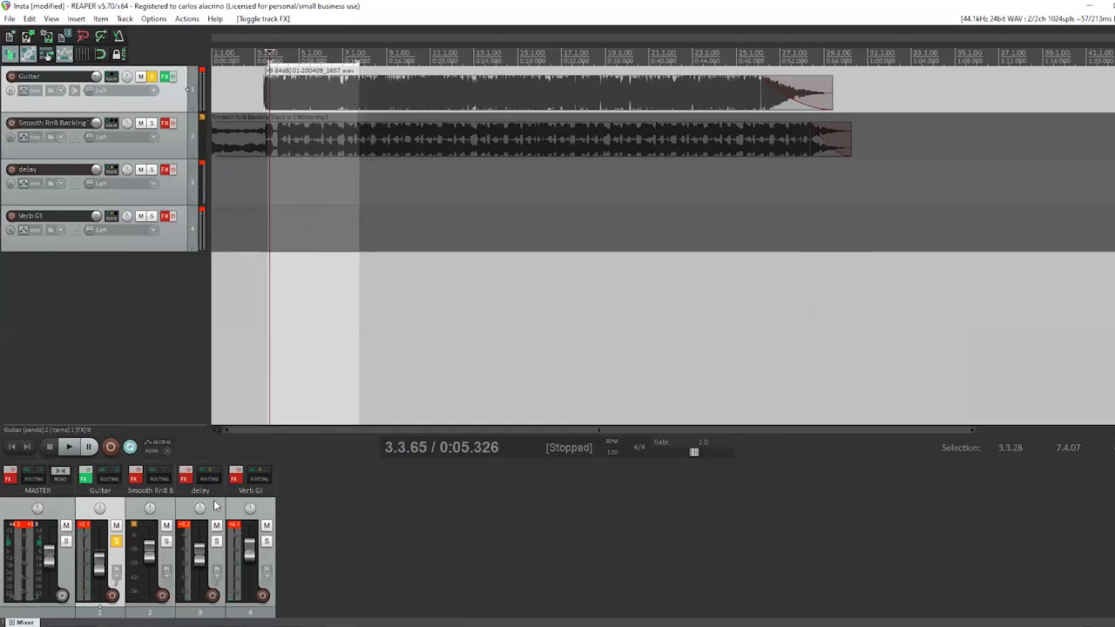
Step: Move the Smooth RnB Backing track after Verb Gt and add a new track named delay at the end
{"action": "left_click_drag", "start_coordinate": [170, 506], "coordinate": [318, 503]}
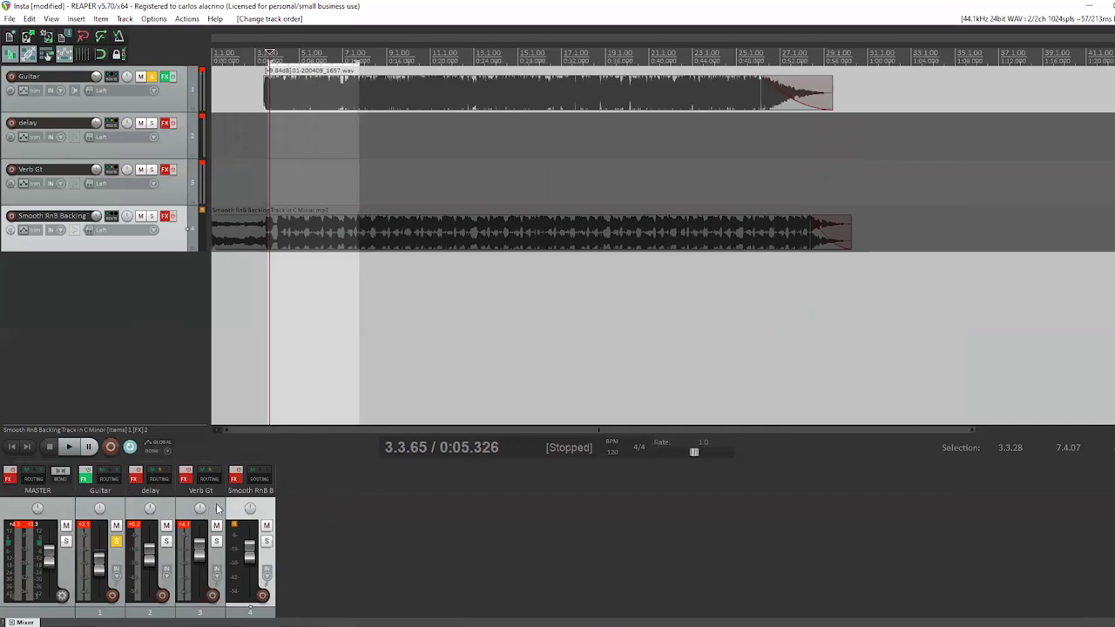
{"action": "double_click", "coordinate": [305, 520]}
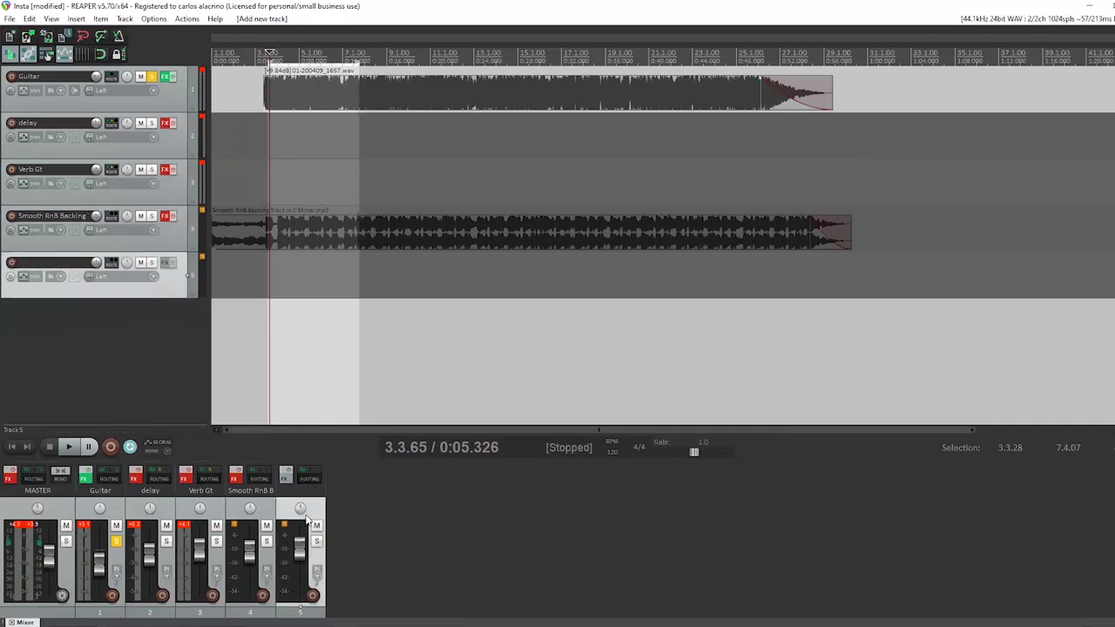
{"action": "double_click", "coordinate": [312, 491]}
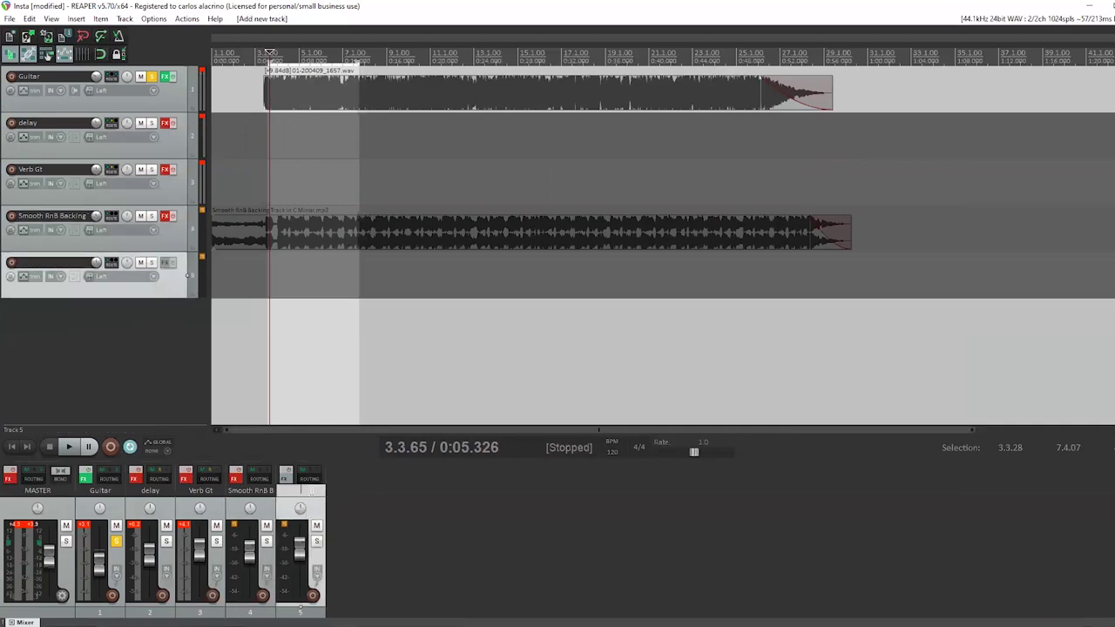
{"action": "key", "text": "Return"}
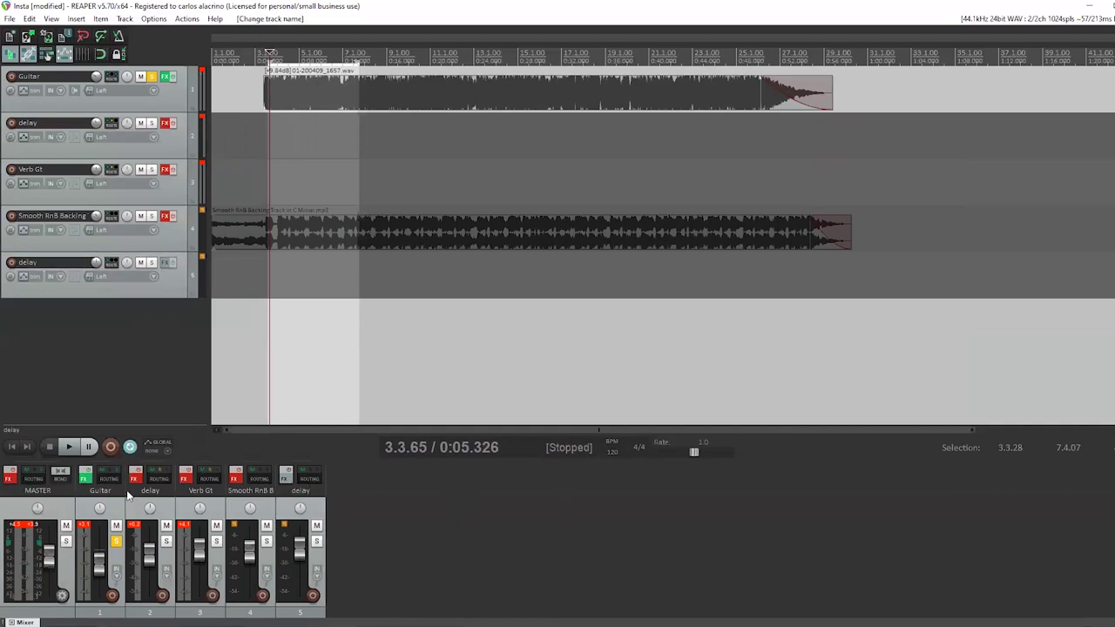
Step: Copy the H-Delay plugin from the original delay track to the new delay track and adjust its settings
{"action": "left_click_drag", "start_coordinate": [132, 477], "coordinate": [286, 478]}
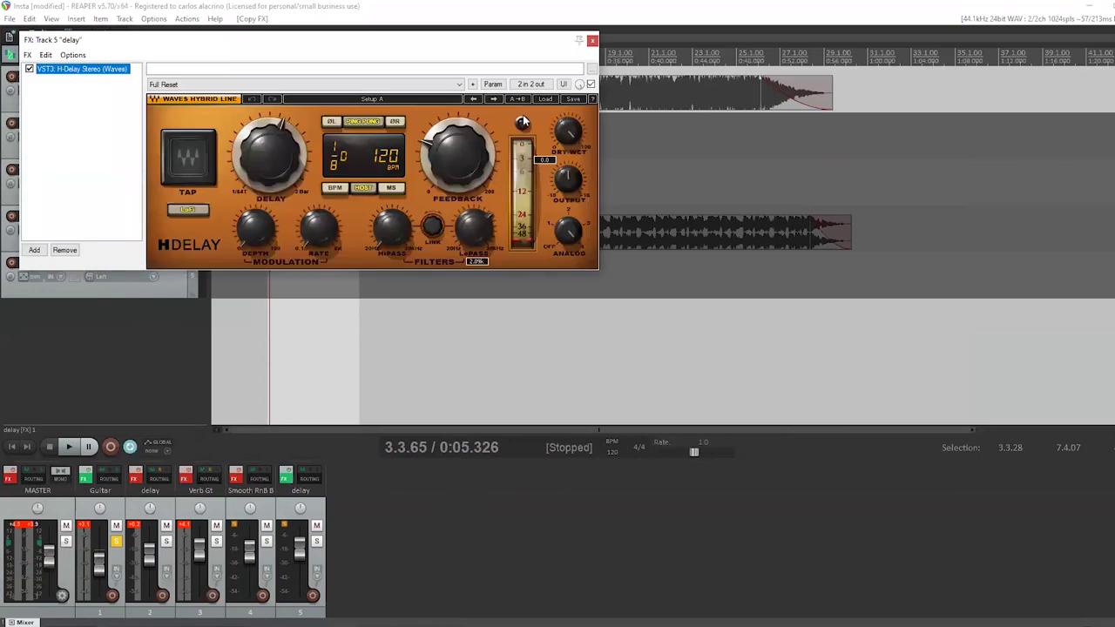
{"action": "left_click", "coordinate": [286, 476]}
{"action": "left_click", "coordinate": [286, 476]}
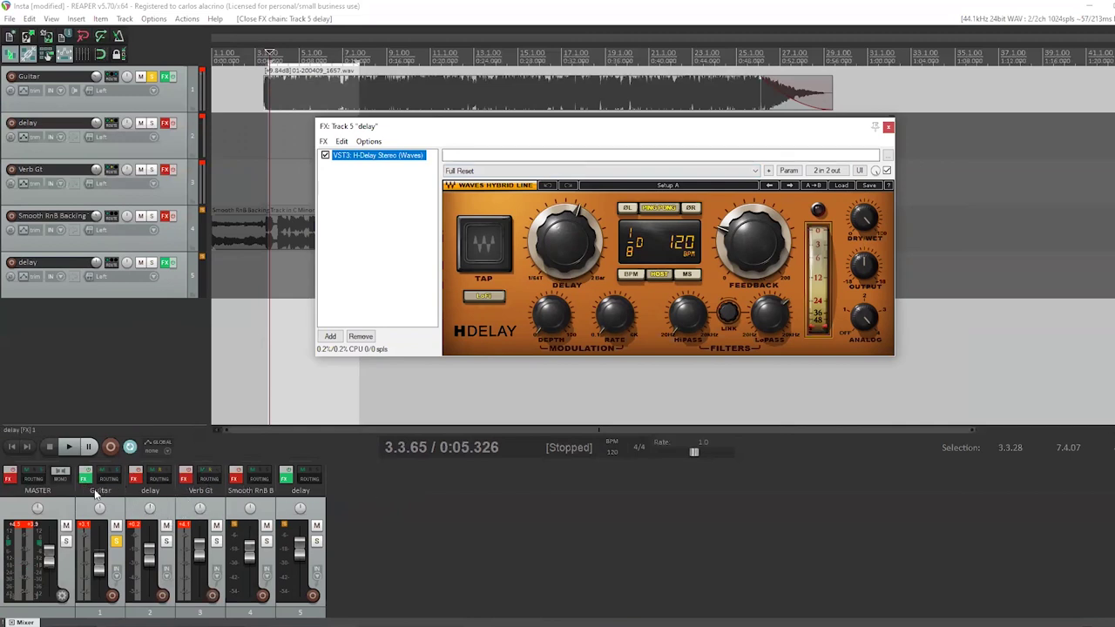
{"action": "mouse_move", "coordinate": [86, 480]}
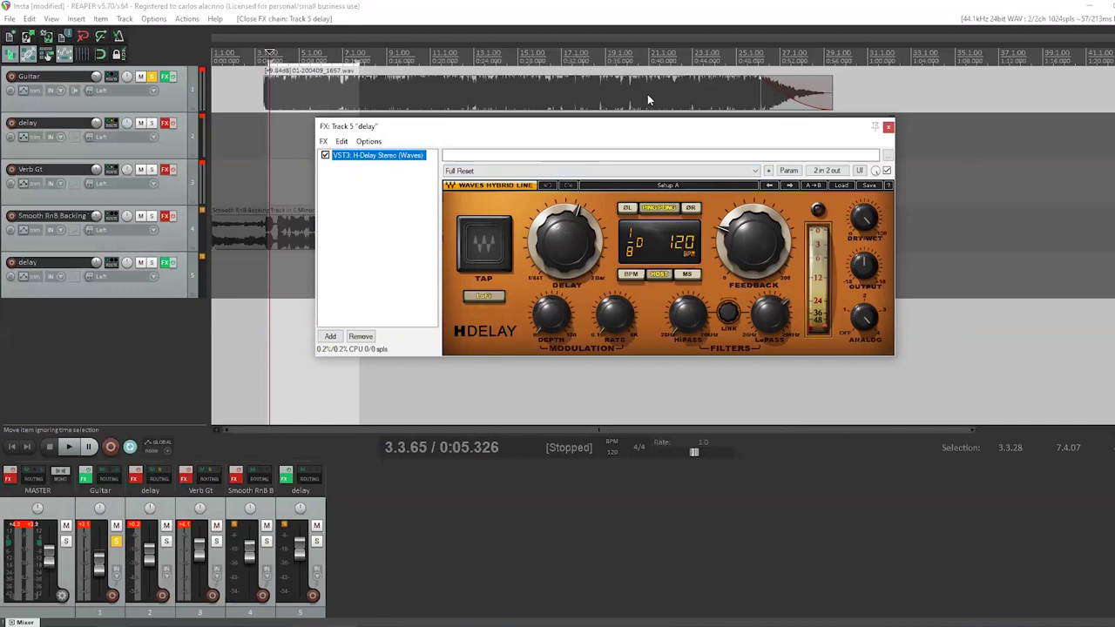
{"action": "left_click_drag", "start_coordinate": [864, 219], "coordinate": [865, 223]}
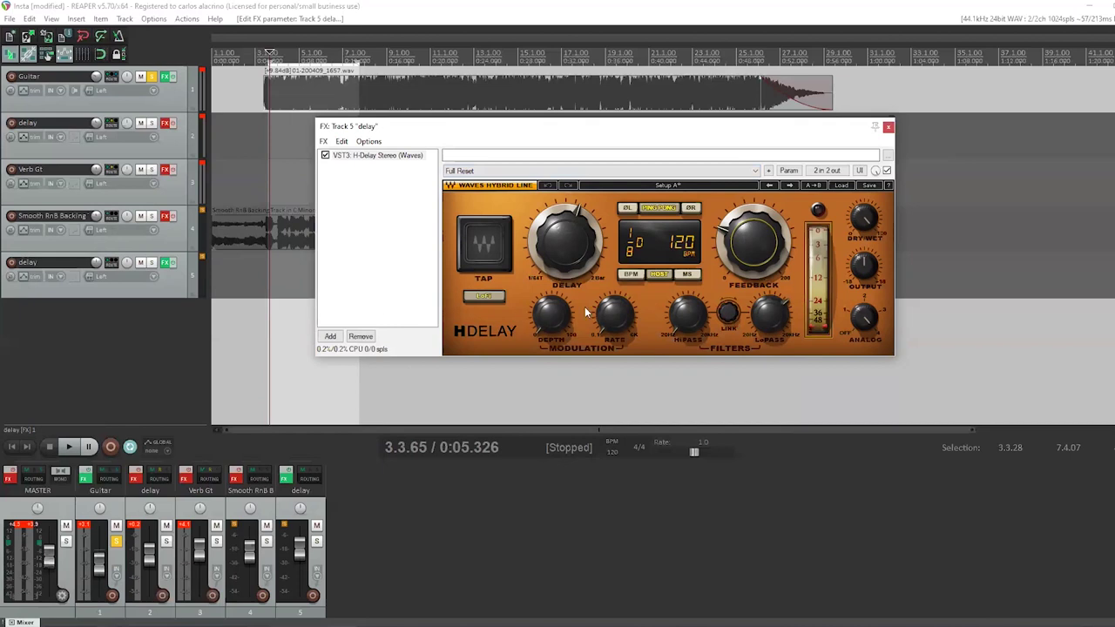
{"action": "mouse_move", "coordinate": [781, 318]}
Step: Solo the new delay track, test its playback, and create a post-fader send to it from the Guitar track
{"action": "left_click", "coordinate": [316, 542]}
{"action": "key", "text": "space"}
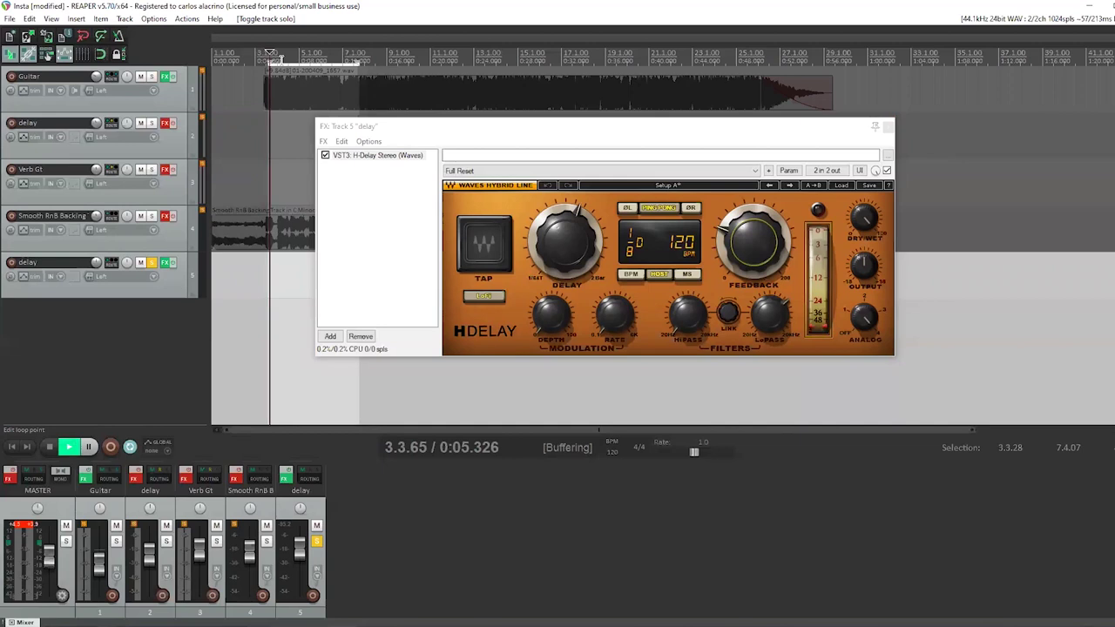
{"action": "key", "text": "space"}
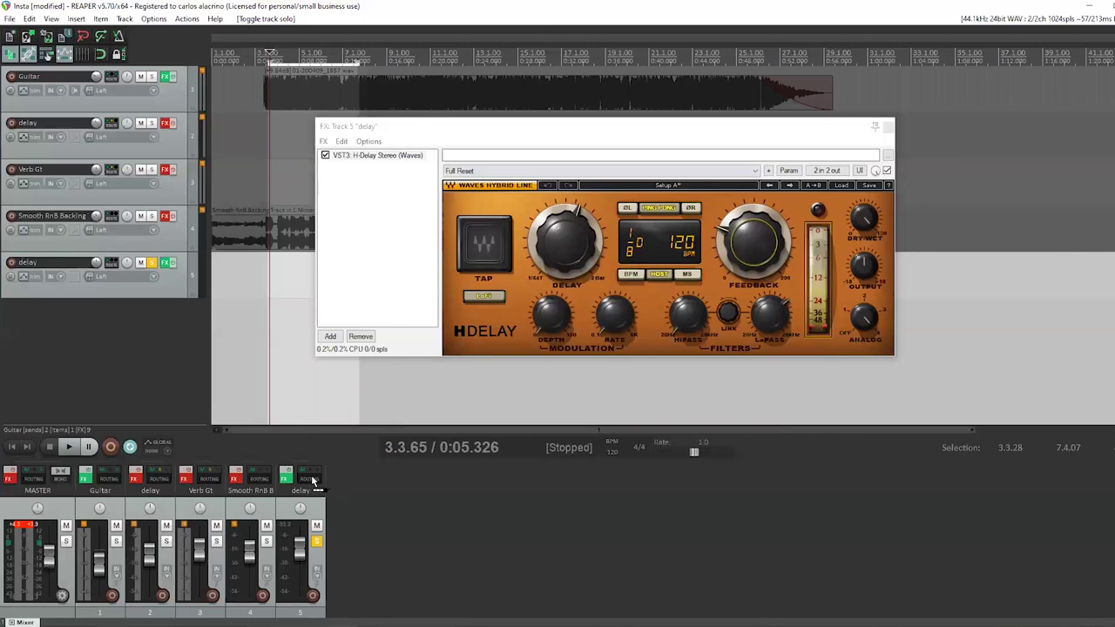
{"action": "left_click_drag", "start_coordinate": [314, 480], "coordinate": [109, 478]}
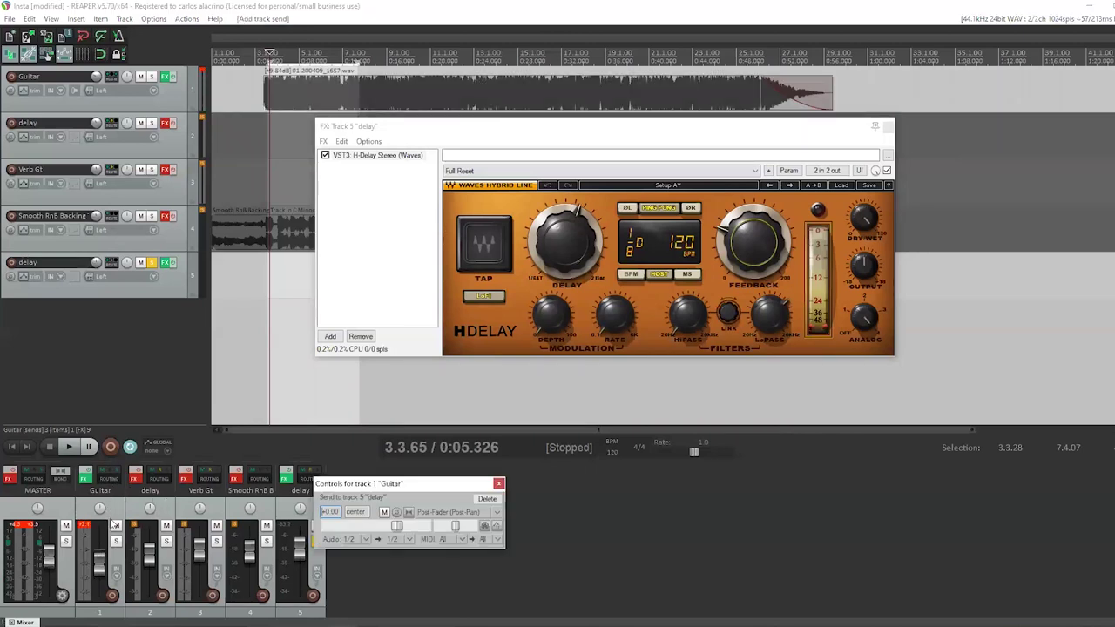
{"action": "left_click", "coordinate": [499, 485]}
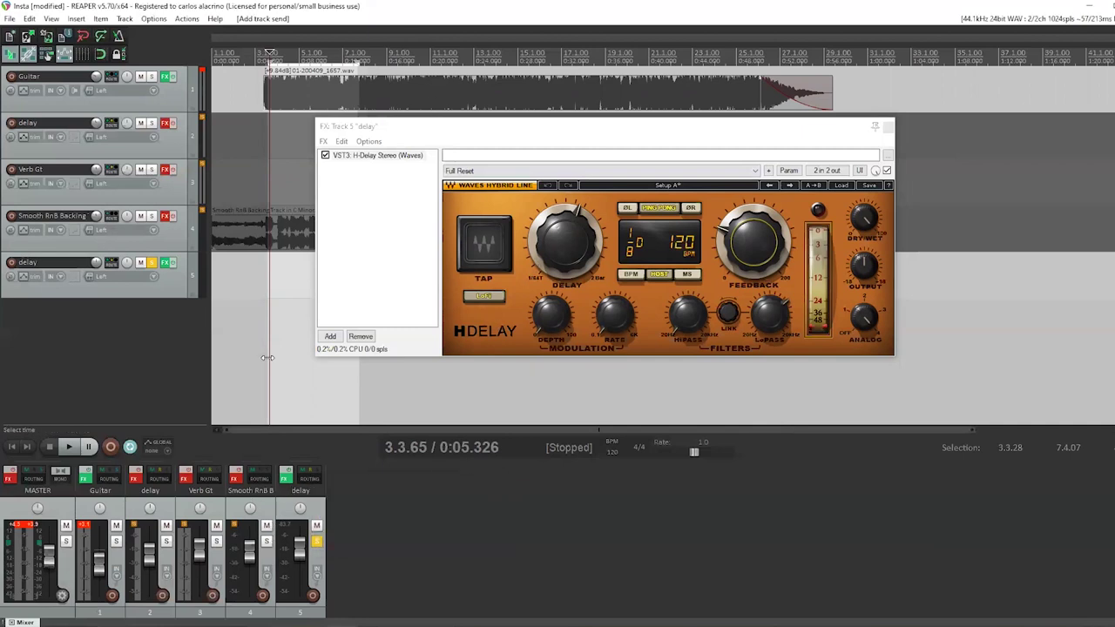
Step: Audition the soloed delay return with H-Delay's Ping Pong mode off and on
{"action": "key", "text": "space"}
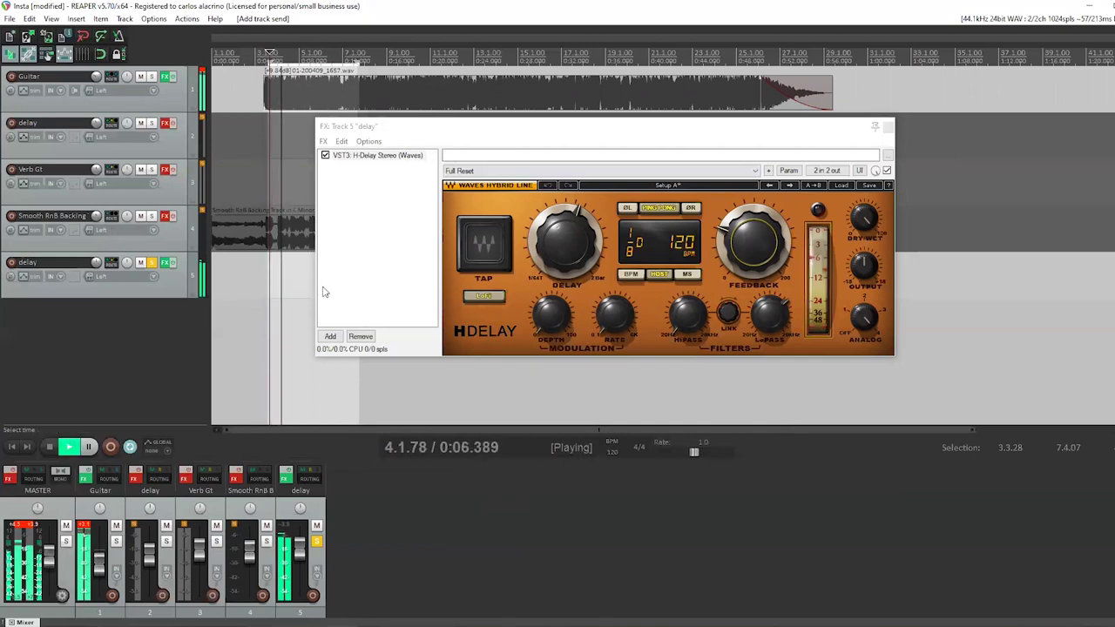
{"action": "left_click", "coordinate": [664, 211]}
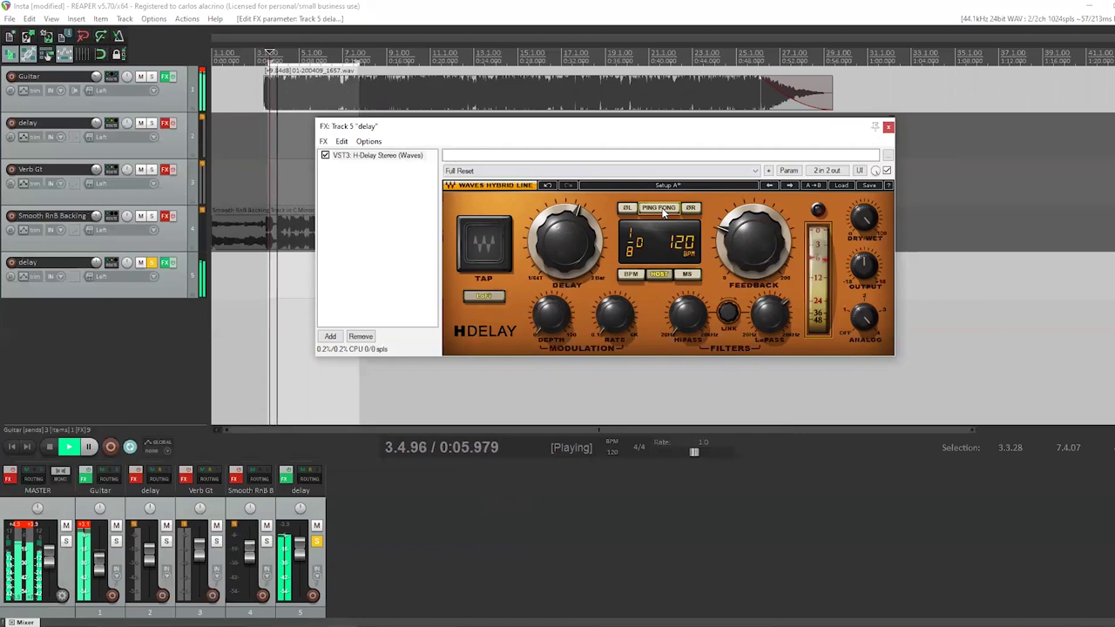
{"action": "left_click", "coordinate": [664, 211]}
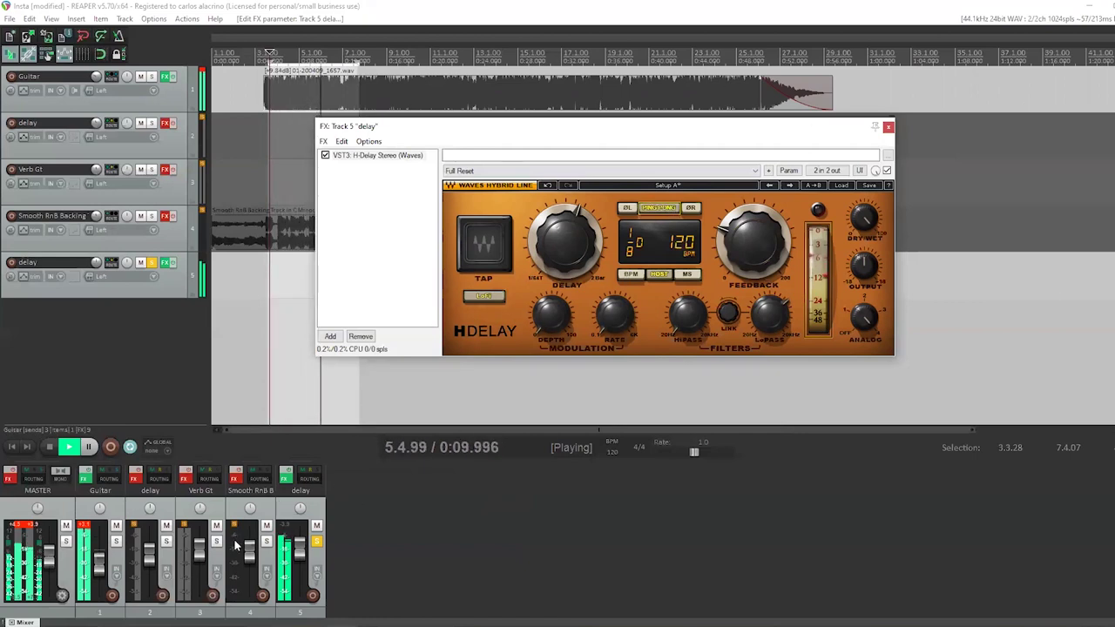
Step: Solo the Guitar track alongside the new delay, and mute the original delay and Verb Gt tracks
{"action": "left_click", "coordinate": [115, 542]}
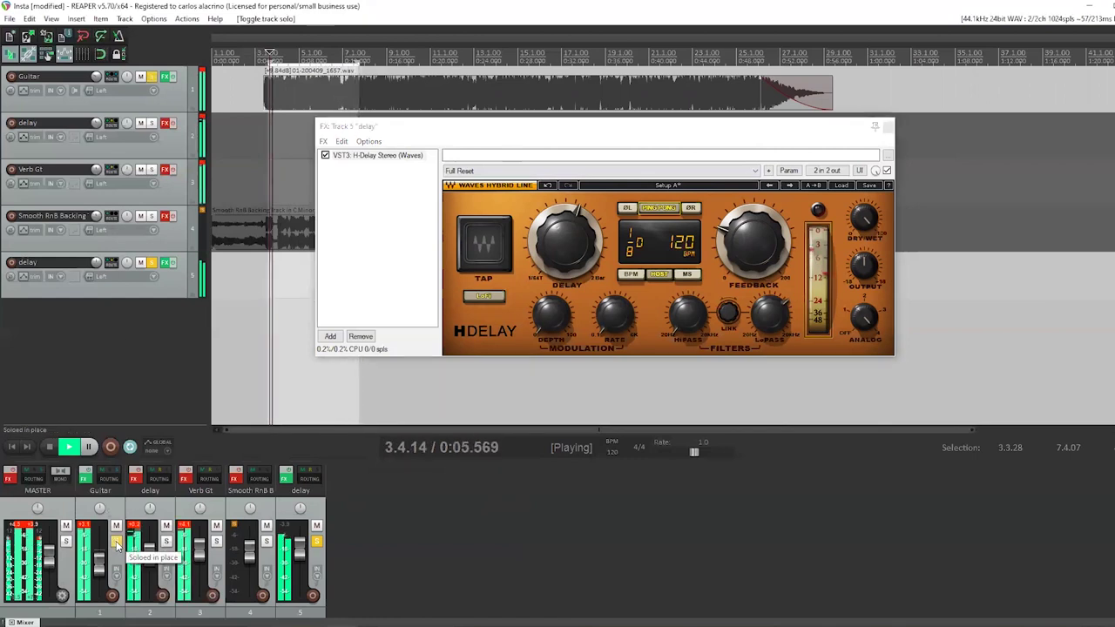
{"action": "left_click", "coordinate": [167, 526]}
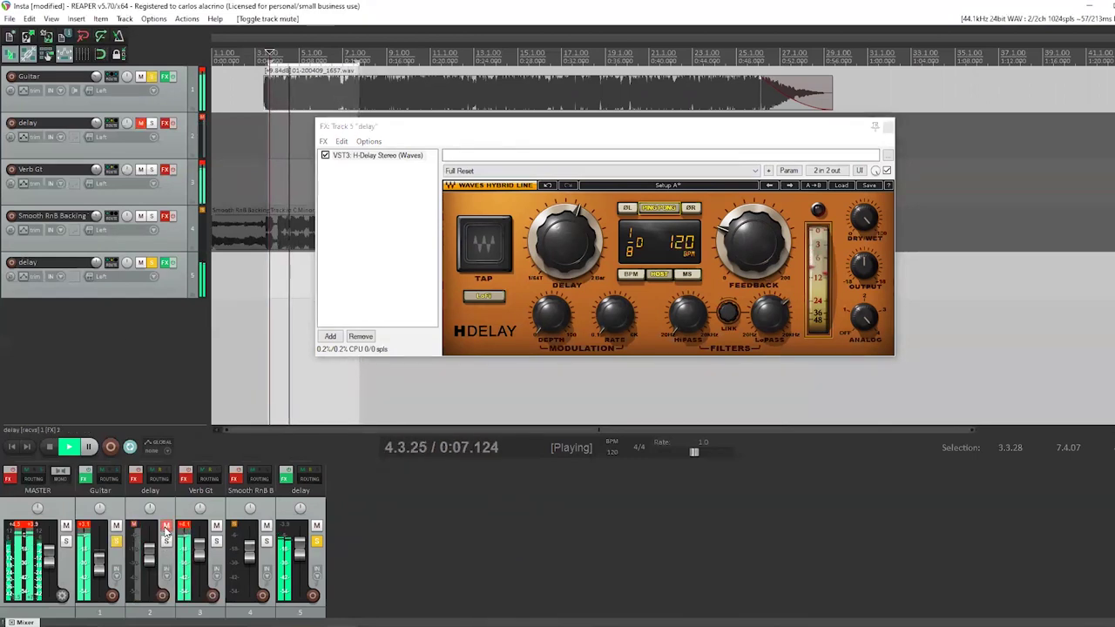
{"action": "left_click", "coordinate": [216, 526]}
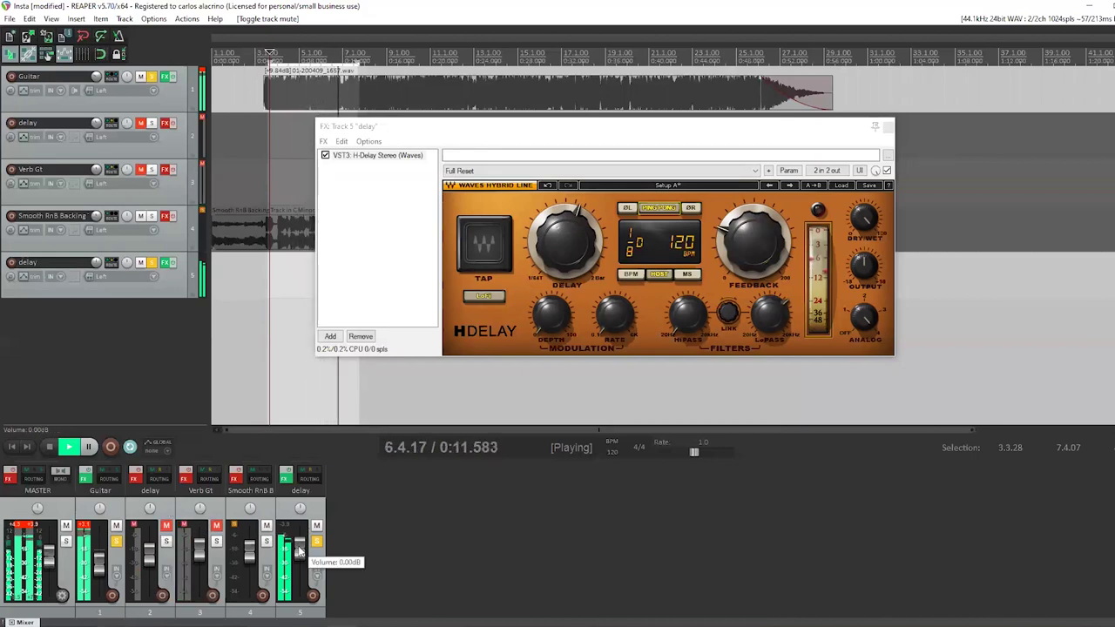
Step: Adjust the new delay track's volume while listening with the guitar, stop playback, and unsolo the delay
{"action": "mouse_move", "coordinate": [298, 553]}
{"action": "mouse_move", "coordinate": [298, 553]}
{"action": "left_mouse_down"}
{"action": "mouse_move", "coordinate": [300, 592]}
{"action": "mouse_move", "coordinate": [305, 528]}
{"action": "mouse_move", "coordinate": [301, 582]}
{"action": "mouse_move", "coordinate": [300, 552]}
{"action": "left_mouse_up"}
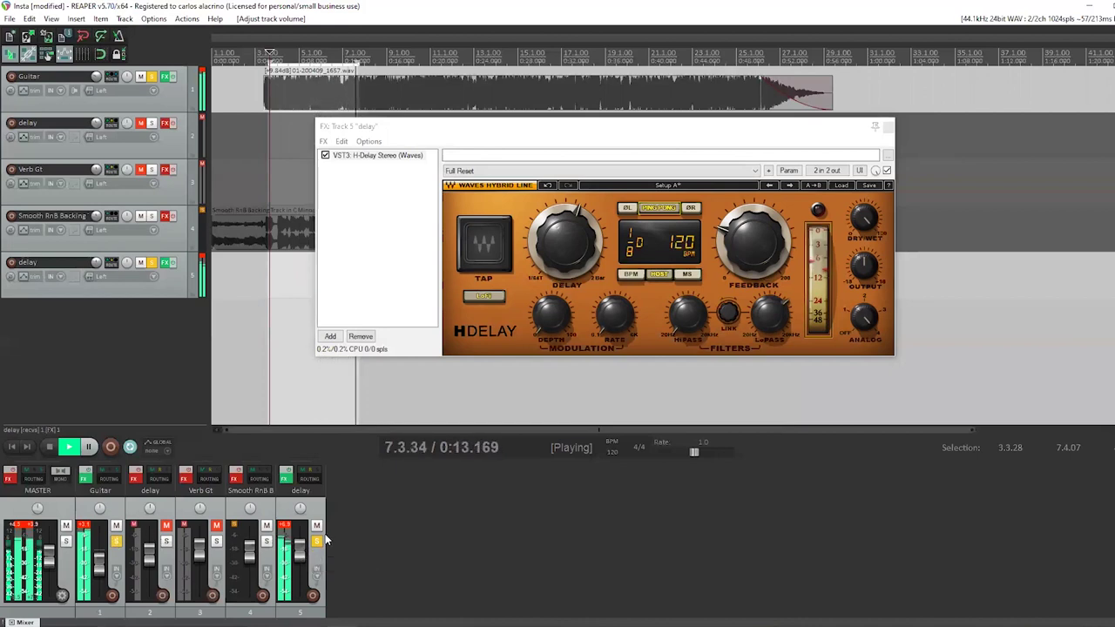
{"action": "key", "text": "space"}
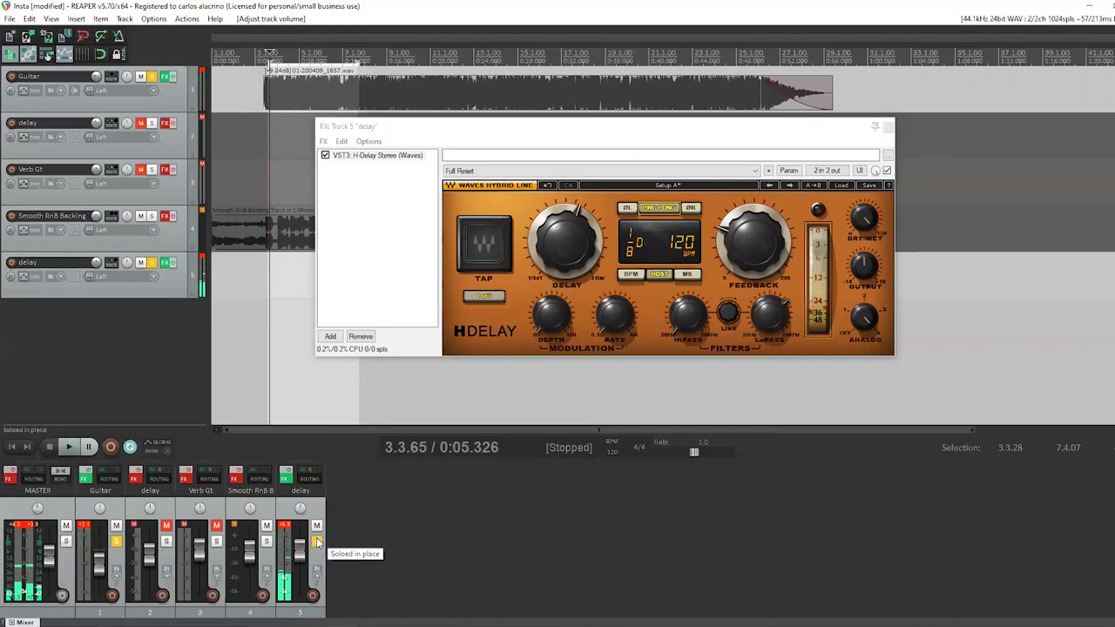
{"action": "left_click", "coordinate": [317, 542]}
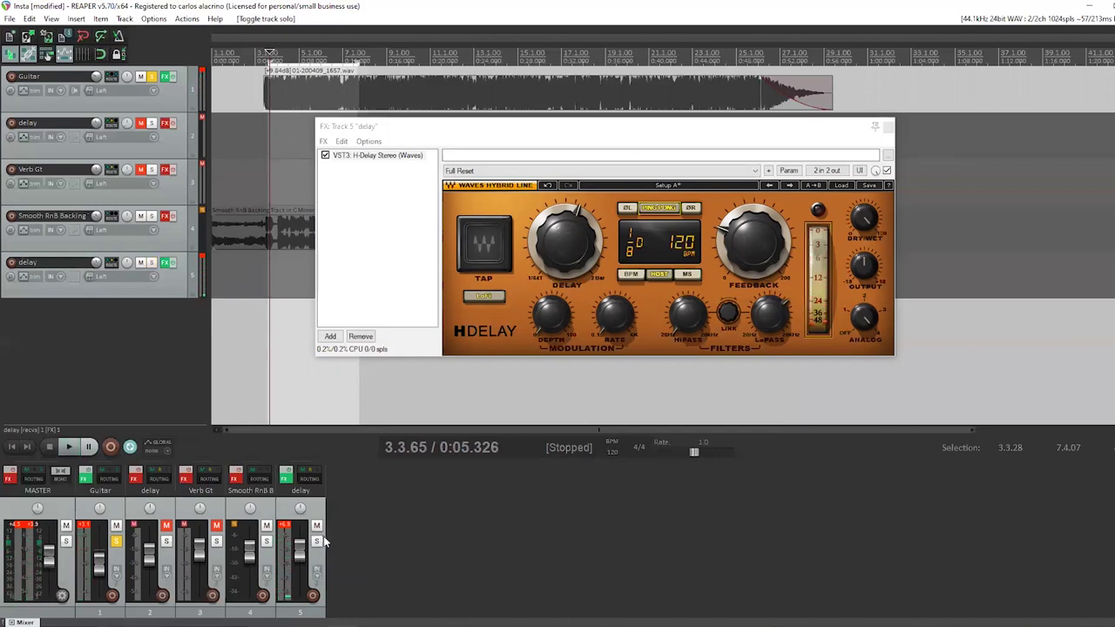
Step: Close the H-Delay window, duplicate the Verb Gt track and move the copy to the end of the mixer
{"action": "left_click", "coordinate": [888, 127]}
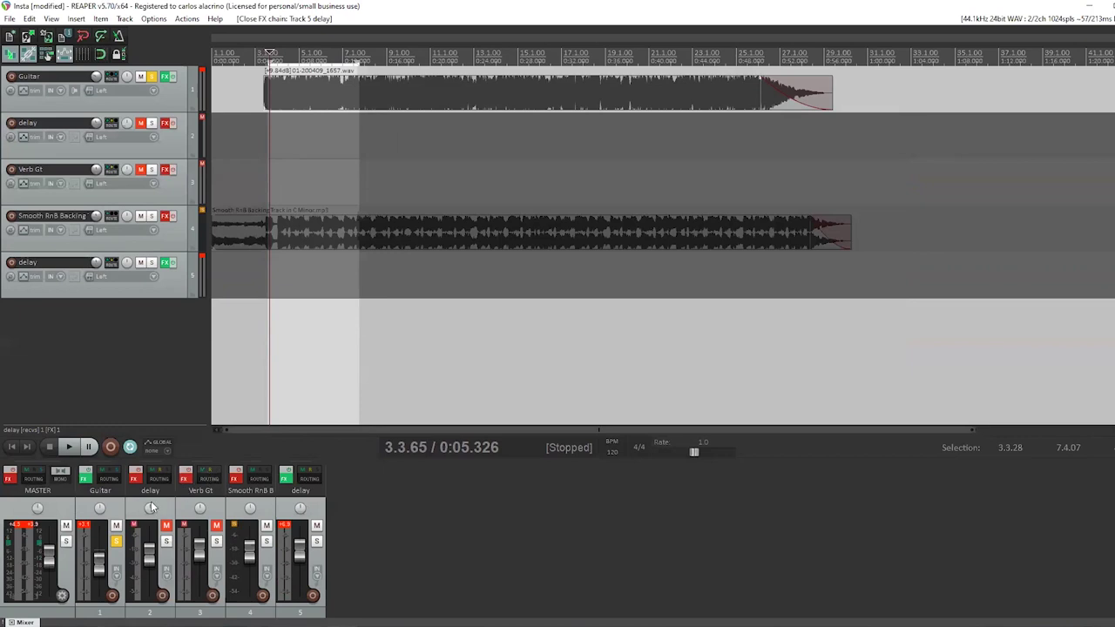
{"action": "left_click", "coordinate": [214, 504]}
{"action": "key", "text": "ctrl+alt+d"}
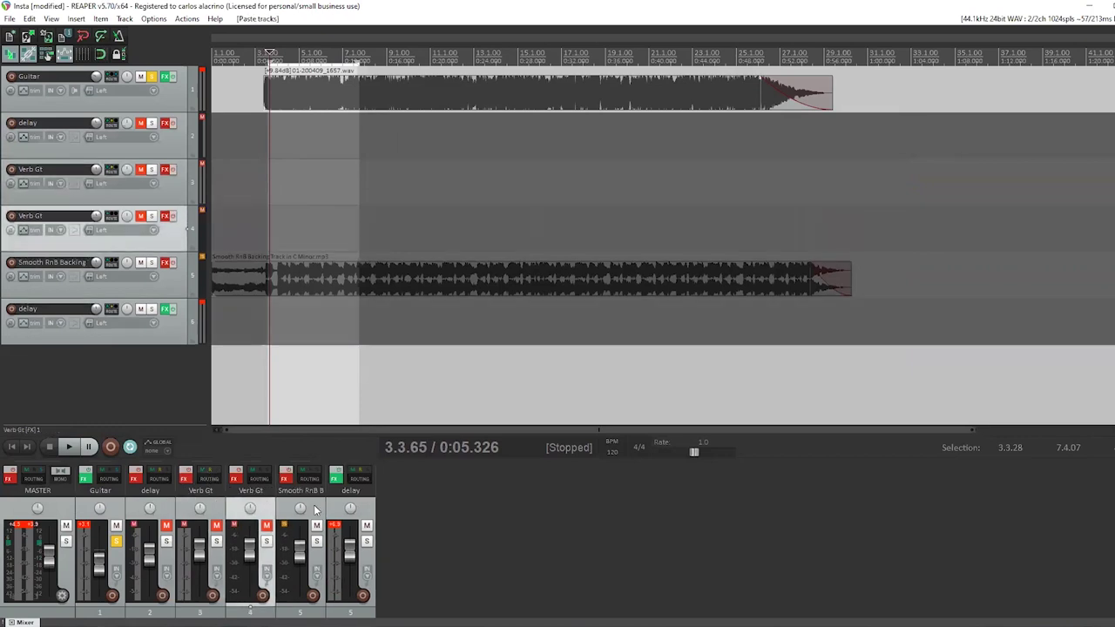
{"action": "left_click_drag", "start_coordinate": [269, 513], "coordinate": [390, 514]}
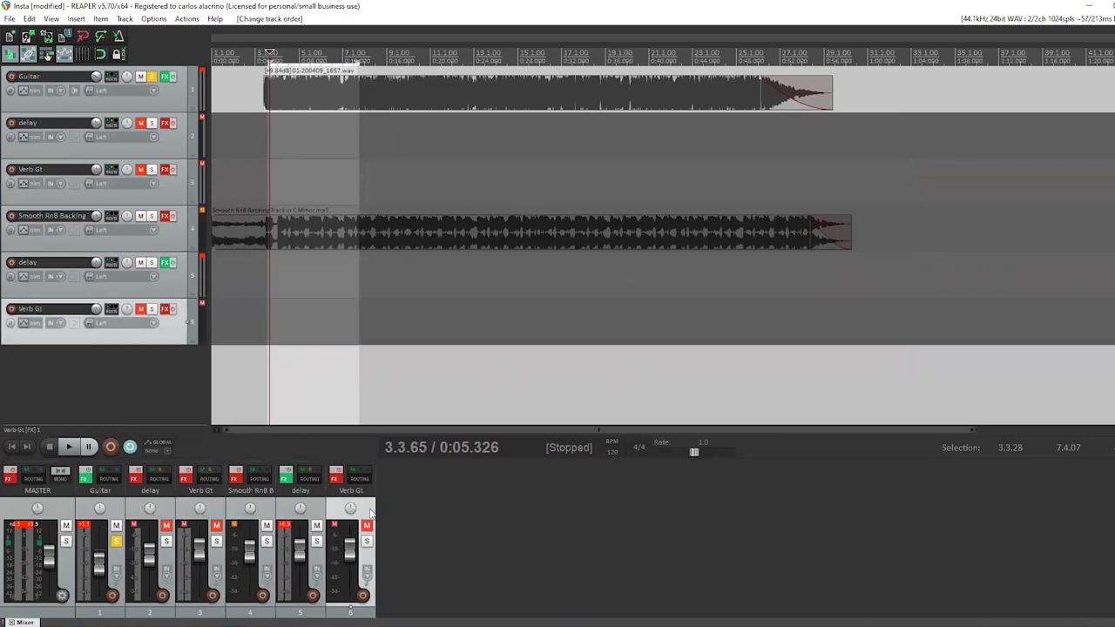
Step: Delete the original muted Verb Gt and delay tracks, keeping only the new copies
{"action": "left_click", "coordinate": [213, 508]}
{"action": "key", "text": "Delete"}
{"action": "key", "text": "Return"}
{"action": "left_click", "coordinate": [175, 506]}
{"action": "key", "text": "Delete"}
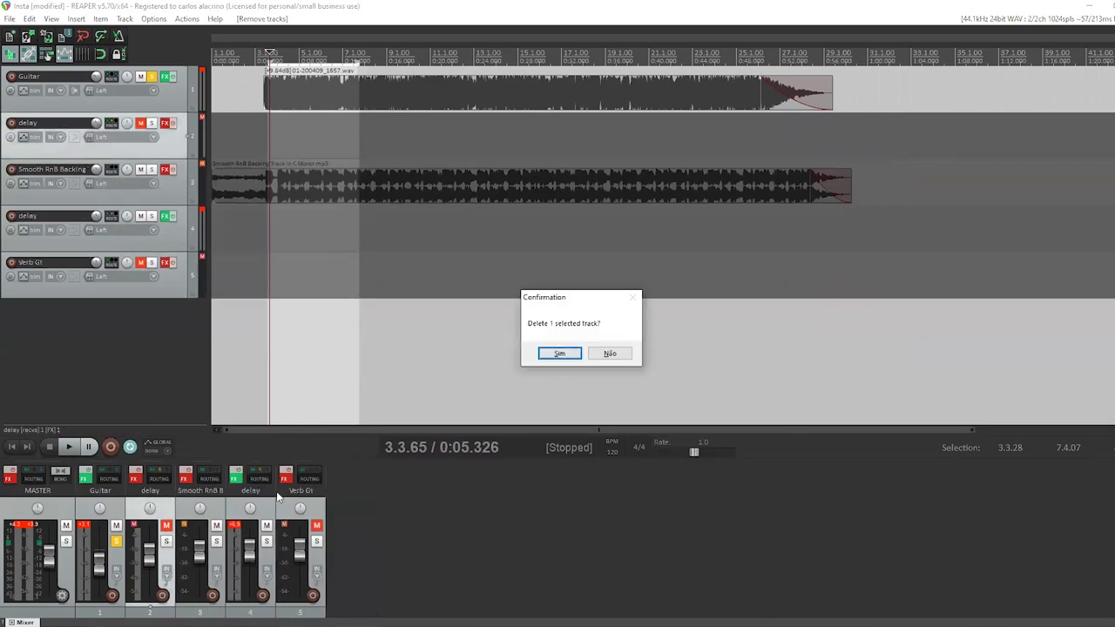
{"action": "key", "text": "Return"}
Step: Enable the Verb Gt track's effects and inspect Ambient Reverb's built-in presets, keeping Medium Hall
{"action": "left_click", "coordinate": [234, 478]}
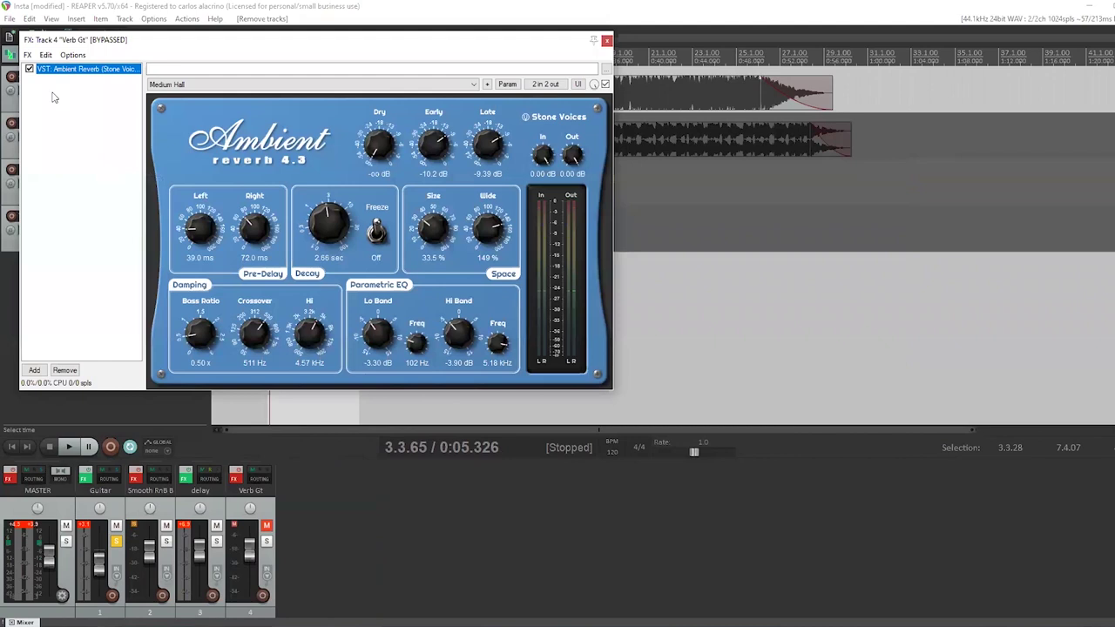
{"action": "left_click", "coordinate": [235, 475], "text": "ctrl"}
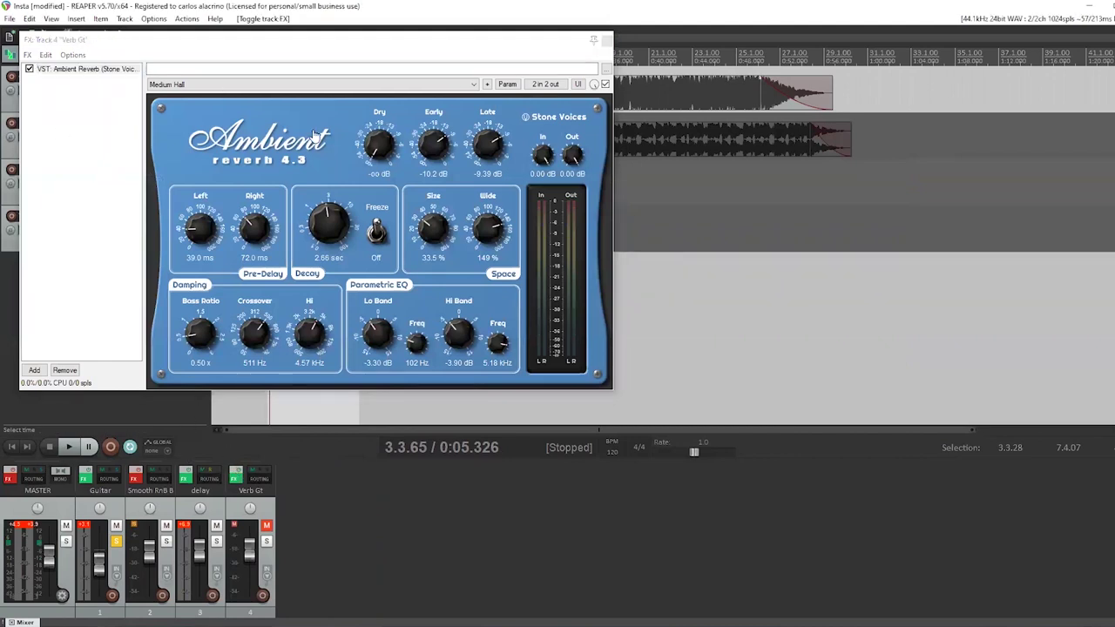
{"action": "left_click", "coordinate": [339, 43]}
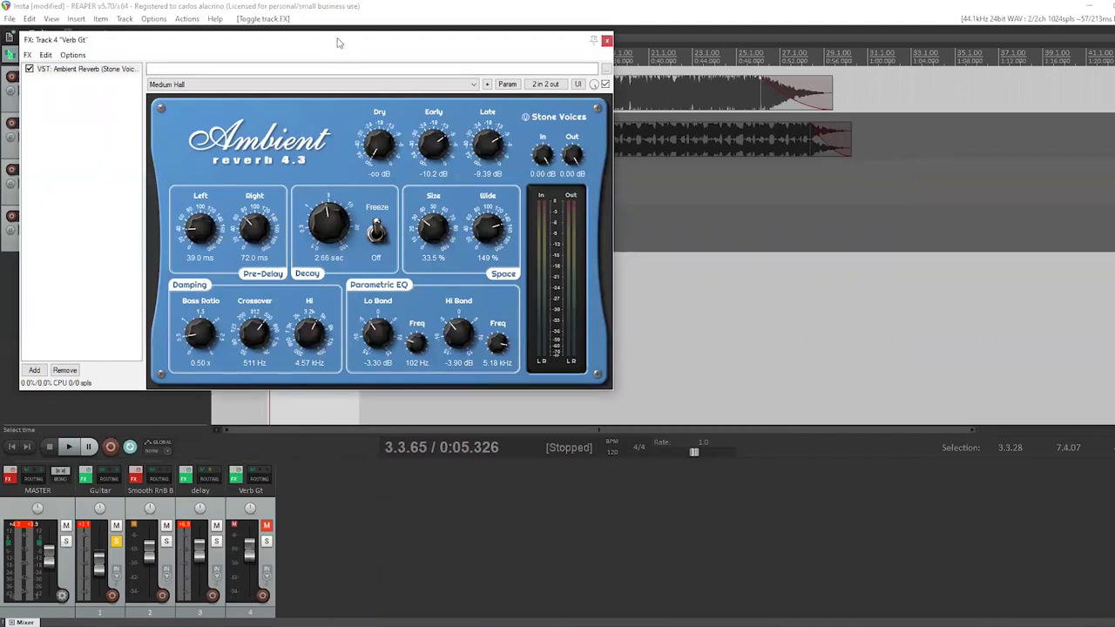
{"action": "left_click_drag", "start_coordinate": [339, 43], "coordinate": [627, 60]}
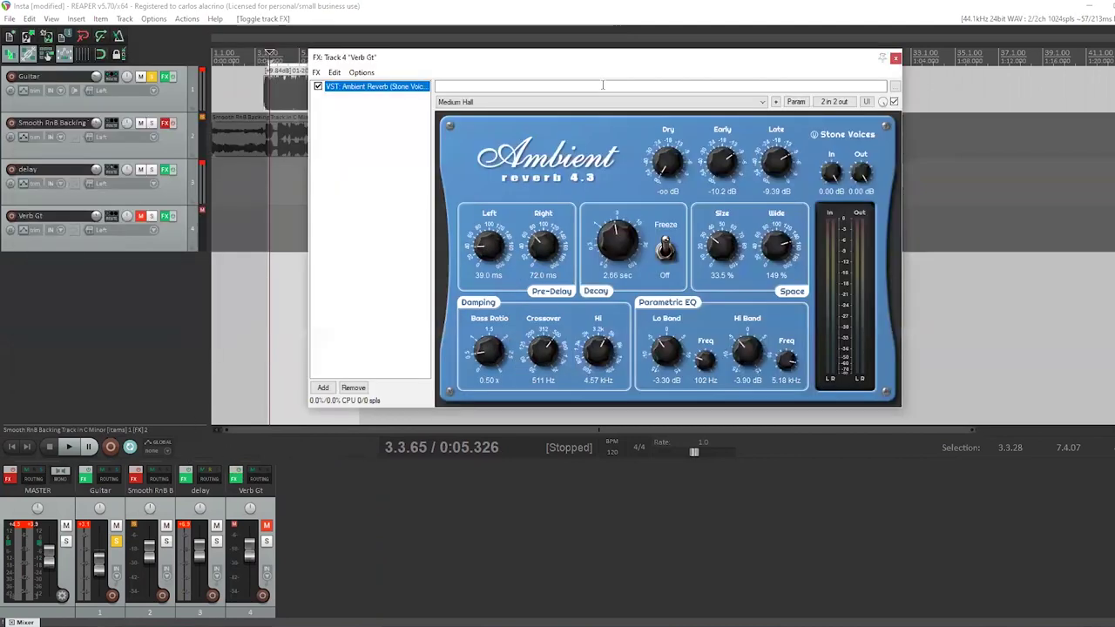
{"action": "left_click", "coordinate": [478, 104]}
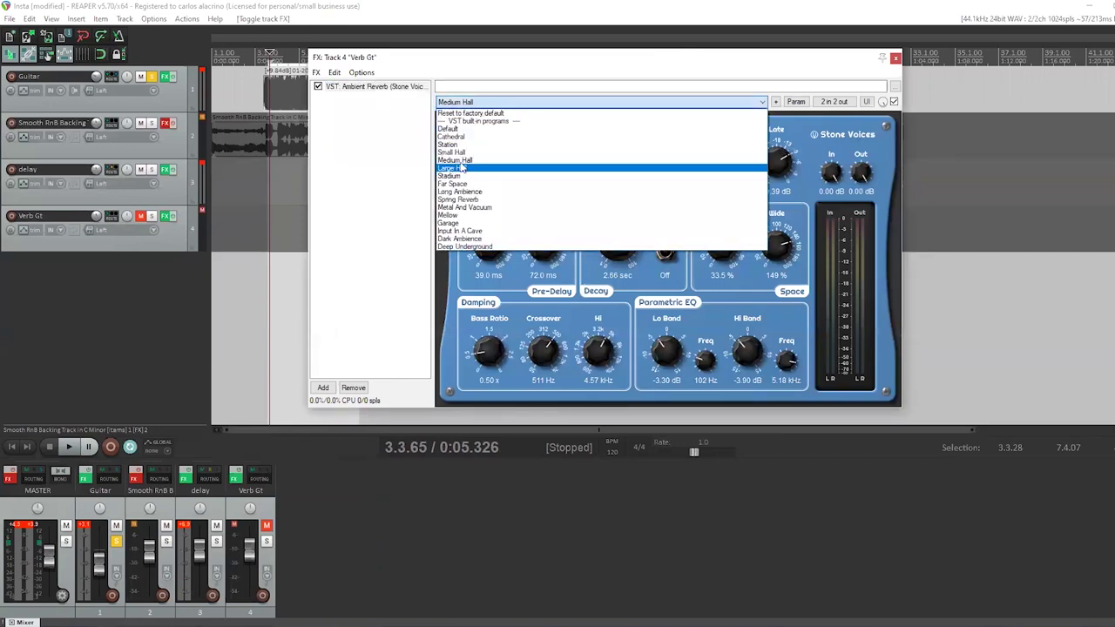
{"action": "left_click", "coordinate": [389, 169]}
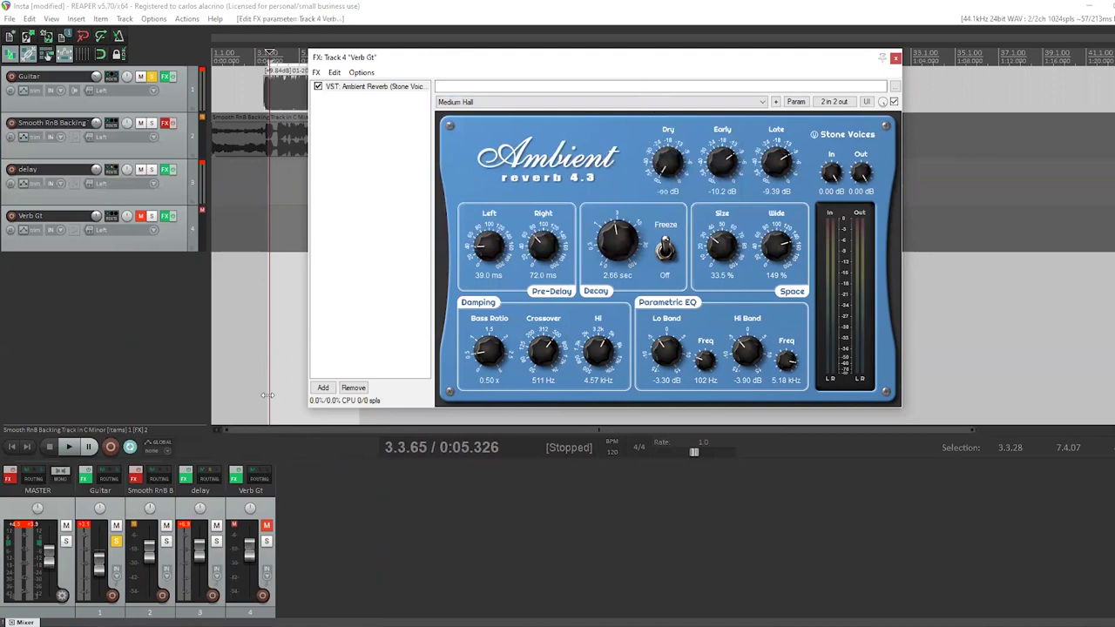
Step: Create a send from the Guitar track to the Verb Gt track
{"action": "left_click", "coordinate": [111, 482]}
{"action": "left_click_drag", "start_coordinate": [234, 477], "coordinate": [258, 484]}
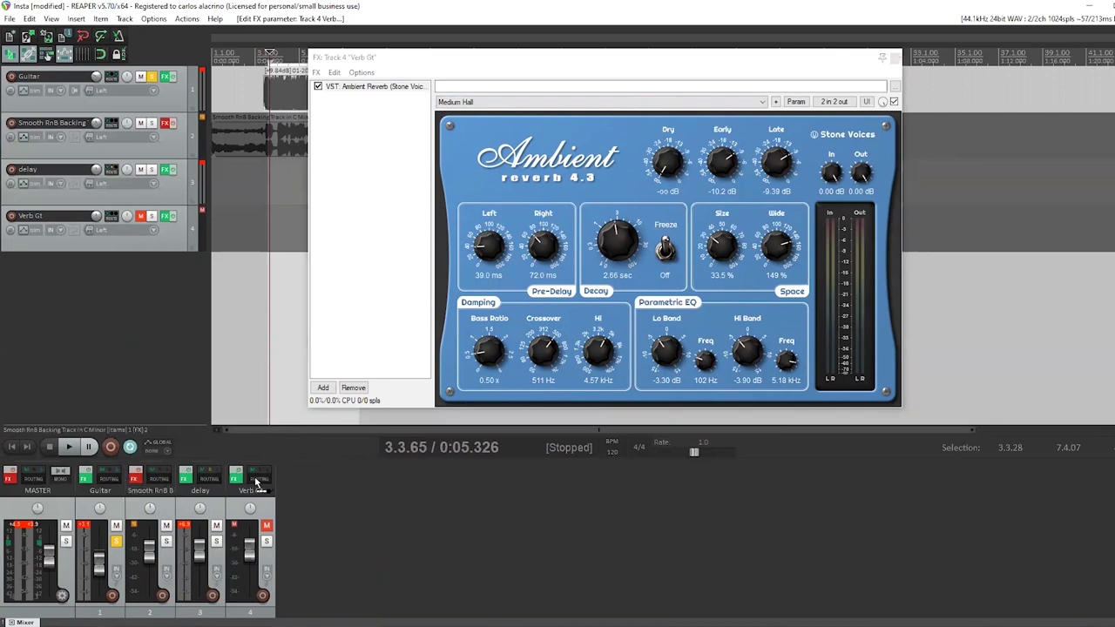
{"action": "left_click", "coordinate": [442, 485]}
Step: Solo and unmute the Verb Gt track, play its reverb return, and close the Ambient Reverb window
{"action": "left_click", "coordinate": [267, 541]}
{"action": "left_click", "coordinate": [267, 525]}
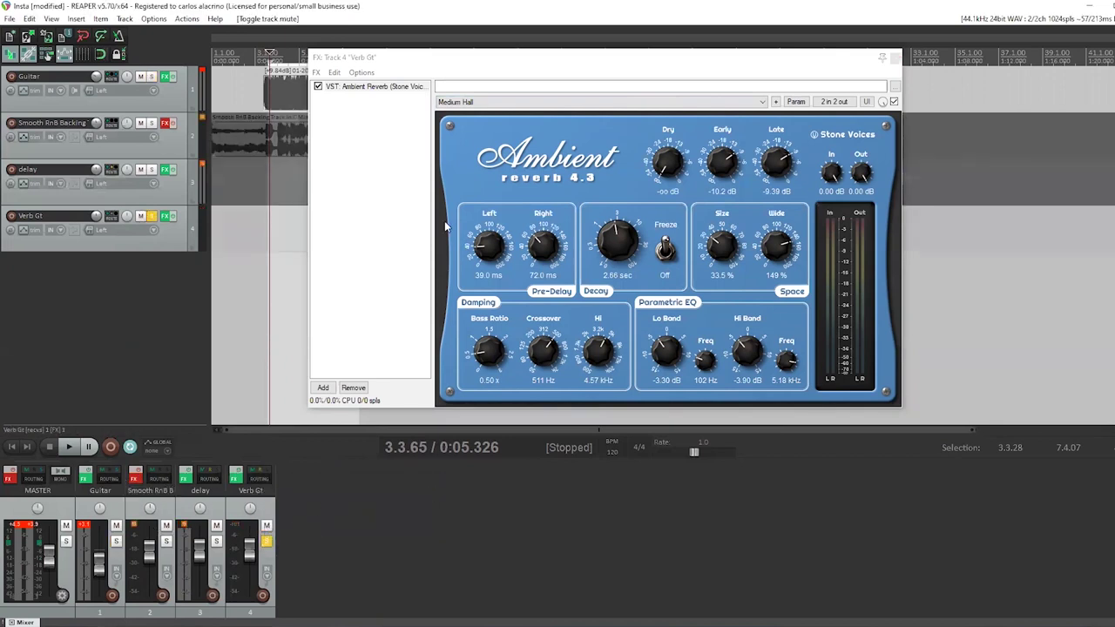
{"action": "key", "text": "space"}
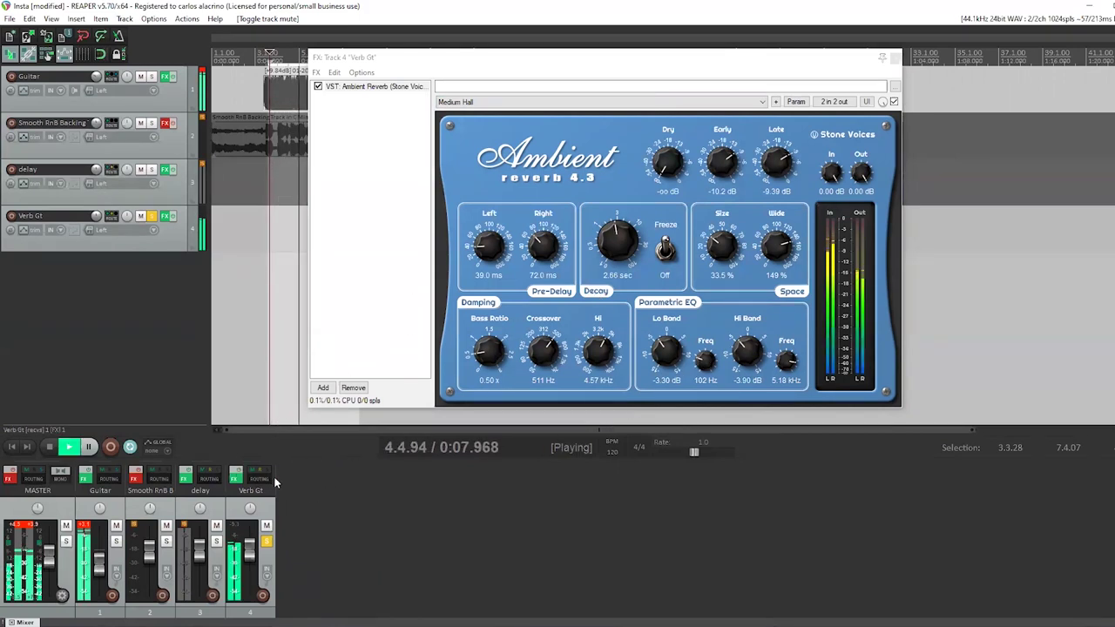
{"action": "left_click", "coordinate": [895, 58]}
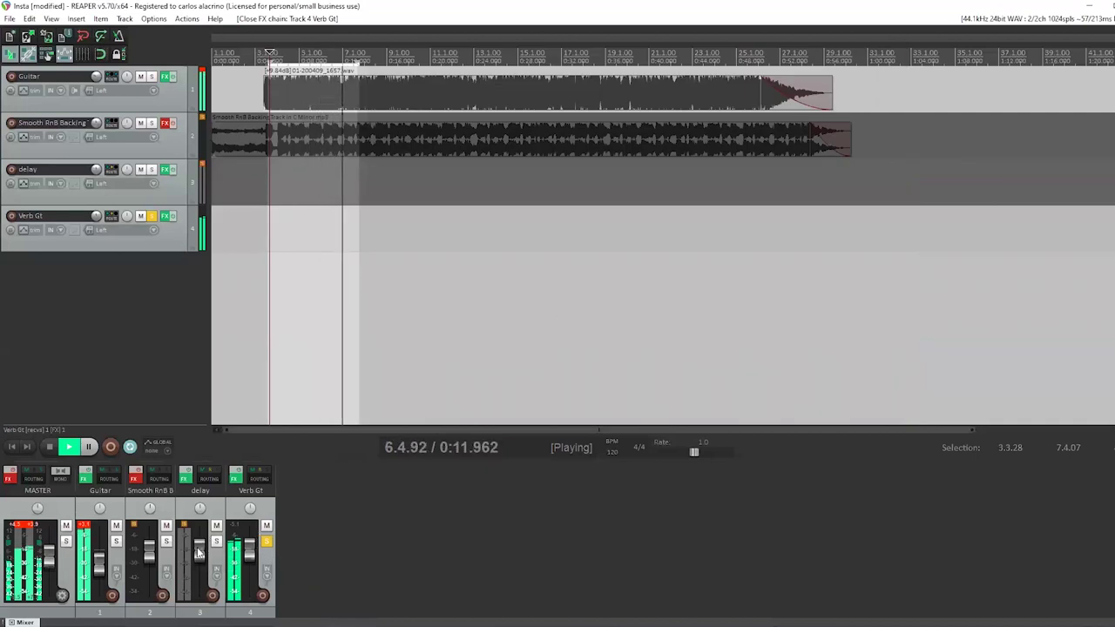
Step: Solo the Guitar with Verb Gt, take the delay out, raise Verb Gt's volume while listening, and stop playback
{"action": "left_click", "coordinate": [116, 542]}
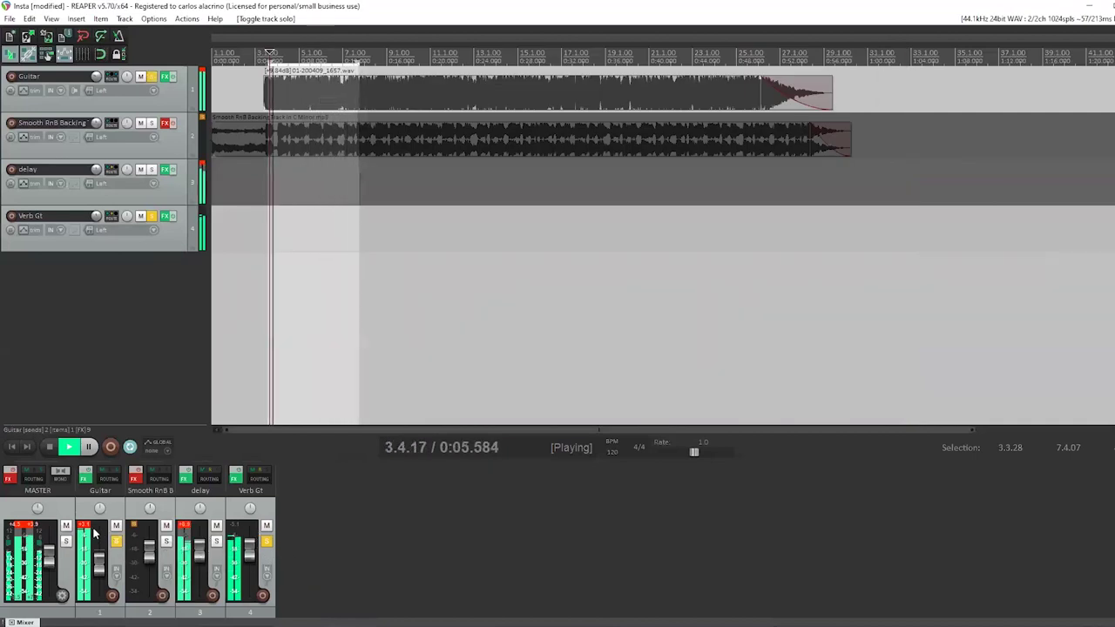
{"action": "left_click", "coordinate": [216, 541]}
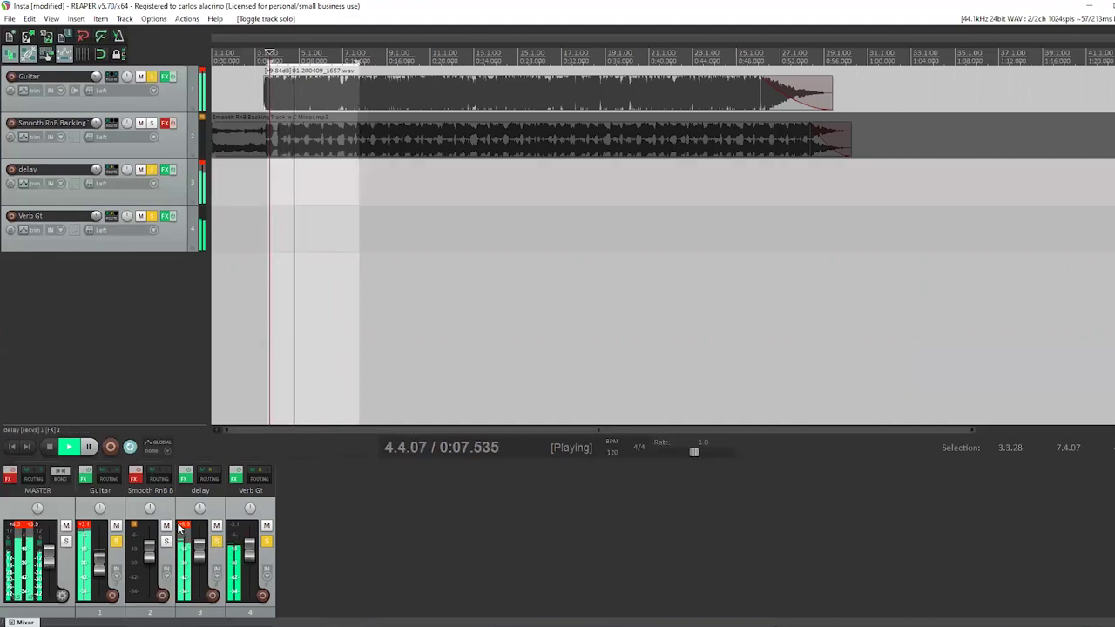
{"action": "left_click", "coordinate": [216, 525]}
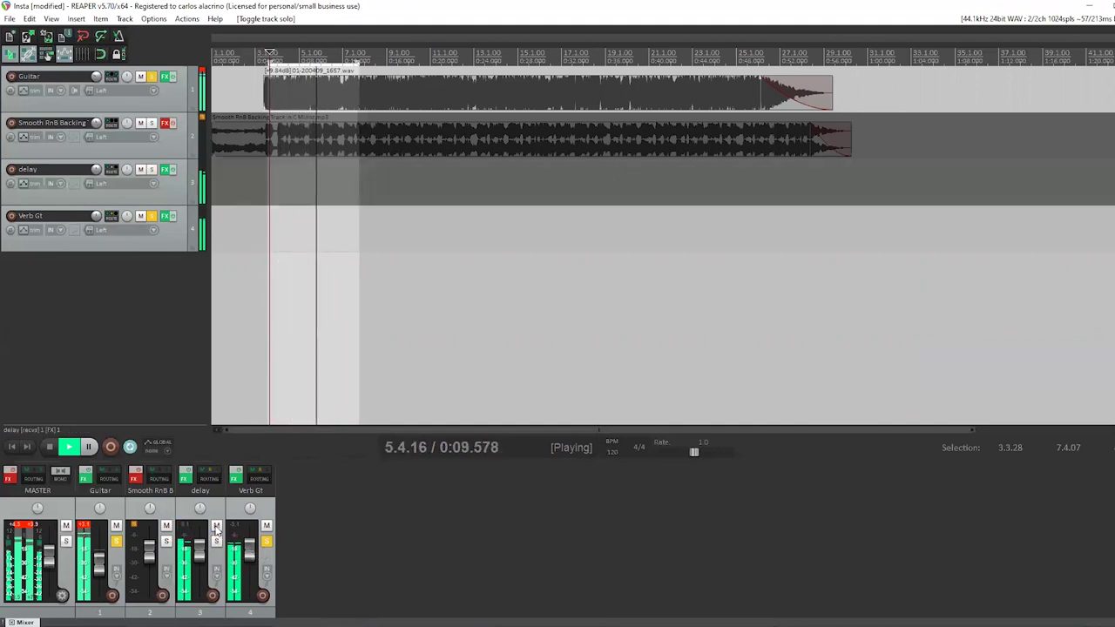
{"action": "mouse_move", "coordinate": [249, 554]}
{"action": "left_mouse_down"}
{"action": "mouse_move", "coordinate": [249, 590]}
{"action": "mouse_move", "coordinate": [251, 531]}
{"action": "mouse_move", "coordinate": [249, 541]}
{"action": "left_mouse_up"}
{"action": "mouse_move", "coordinate": [250, 593]}
{"action": "key", "text": "space"}
Step: Unmute and solo the delay track and audition the guitar with both delay and reverb
{"action": "left_click", "coordinate": [216, 525]}
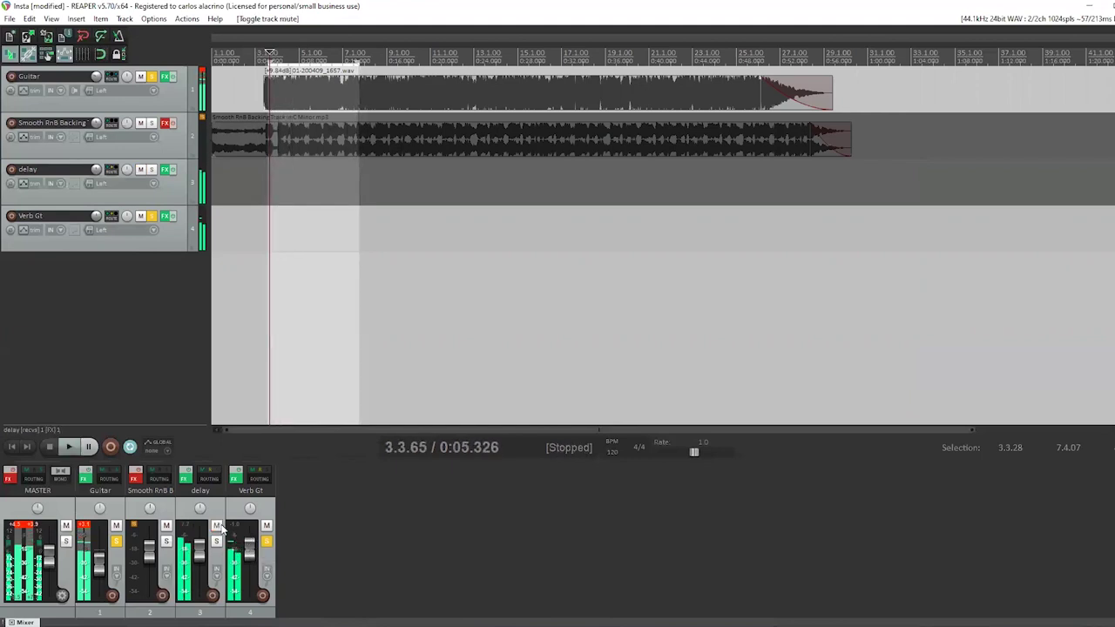
{"action": "left_click", "coordinate": [216, 540]}
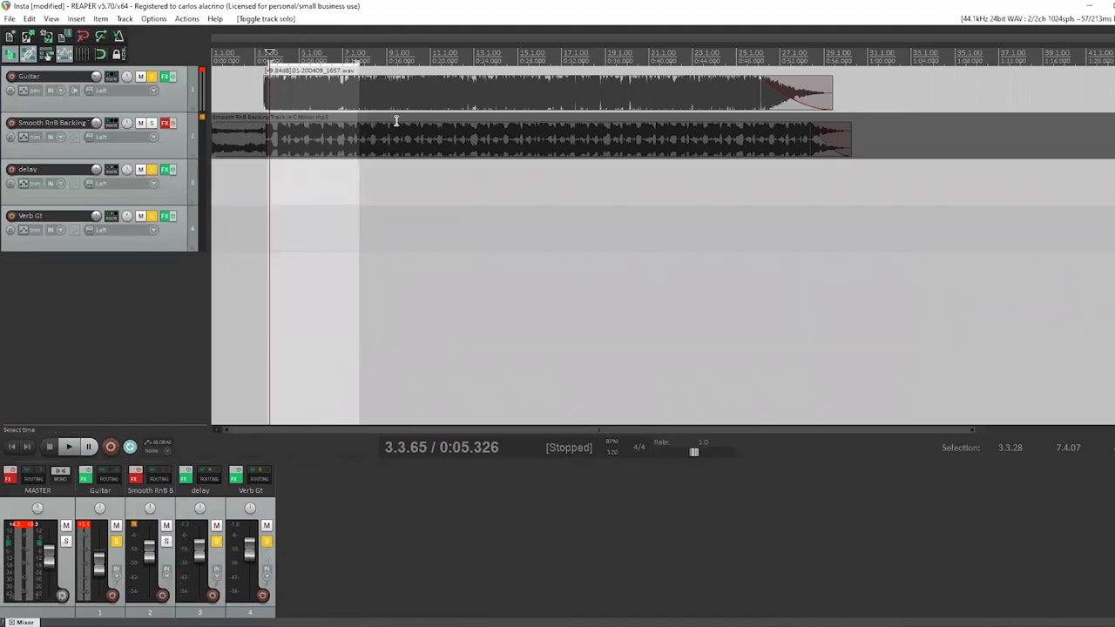
{"action": "key", "text": "space"}
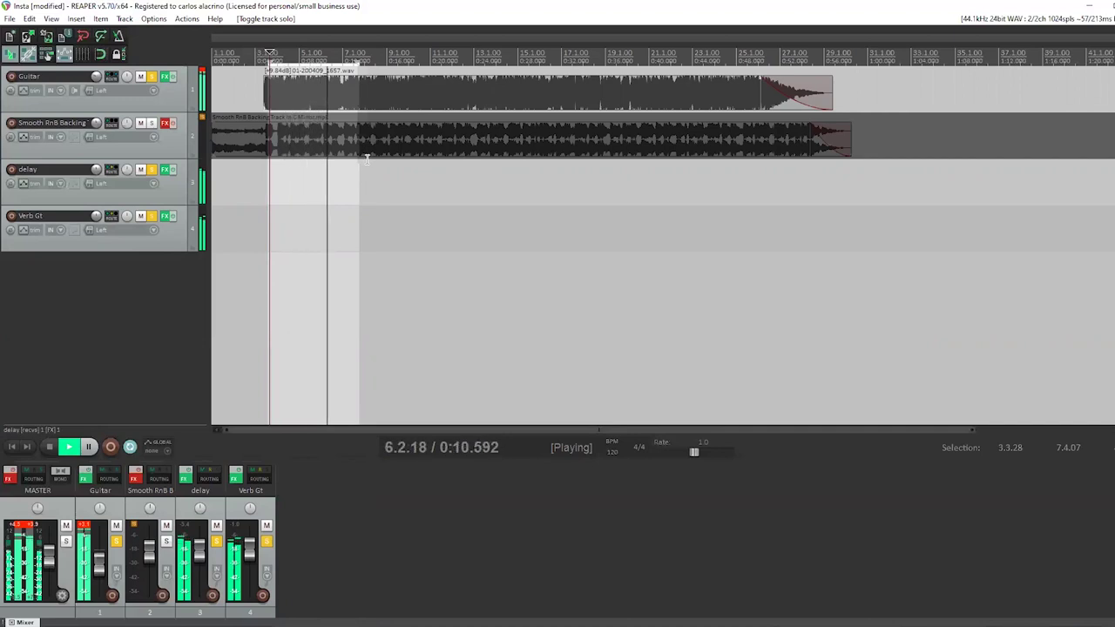
{"action": "key", "text": "space"}
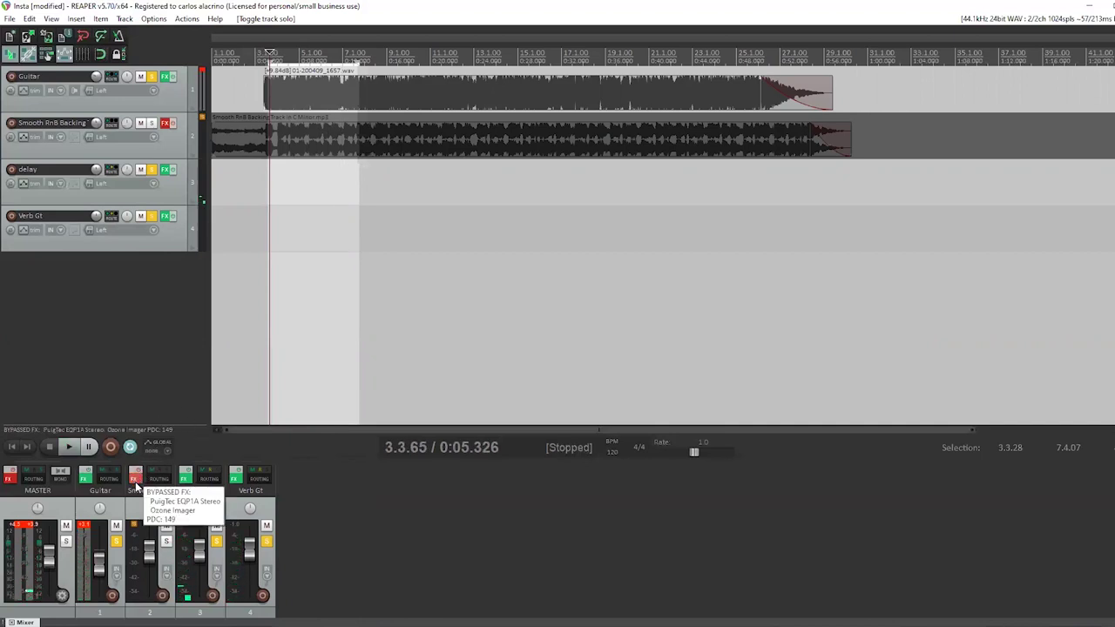
Step: Move the Smooth RnB Backing track to the end of the mixer, enable its effects, and clear the time selection
{"action": "left_click", "coordinate": [167, 513]}
{"action": "left_click_drag", "start_coordinate": [291, 507], "coordinate": [292, 511]}
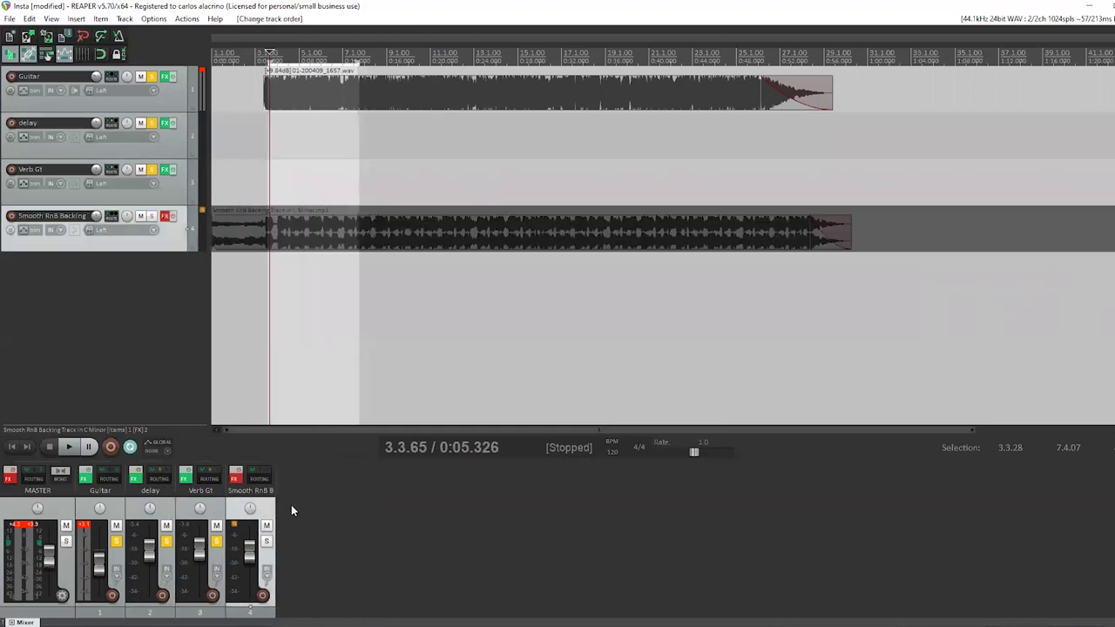
{"action": "left_click", "coordinate": [237, 478], "text": "ctrl"}
{"action": "key", "text": "Escape"}
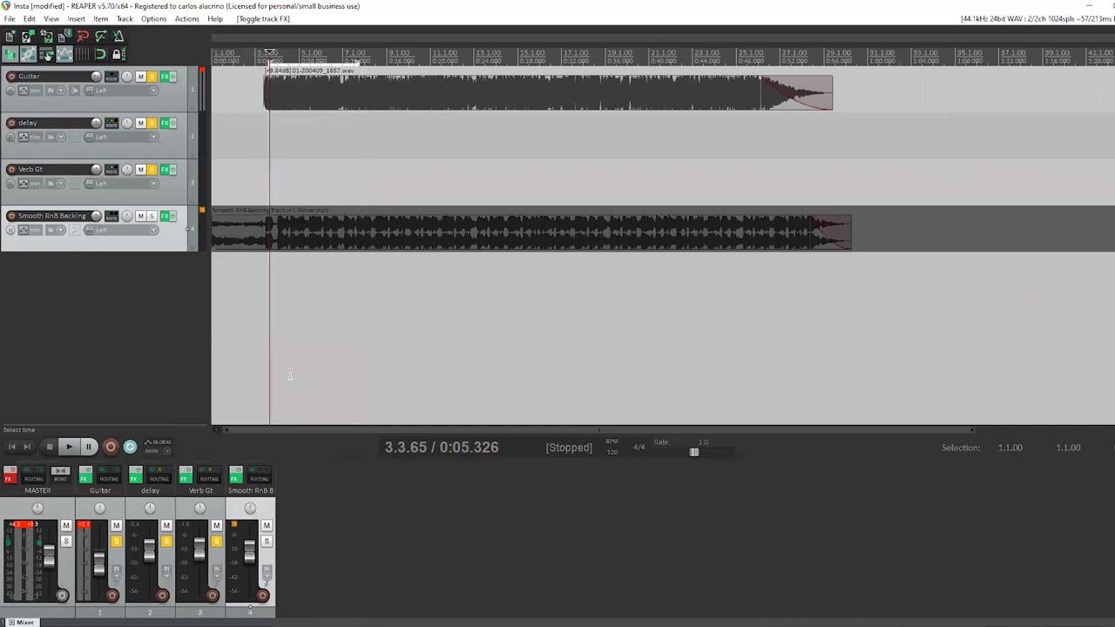
Step: Examine the backing track's PuigTec EQP1A and Ozone Imager settings, then close its effects window
{"action": "left_click", "coordinate": [234, 475]}
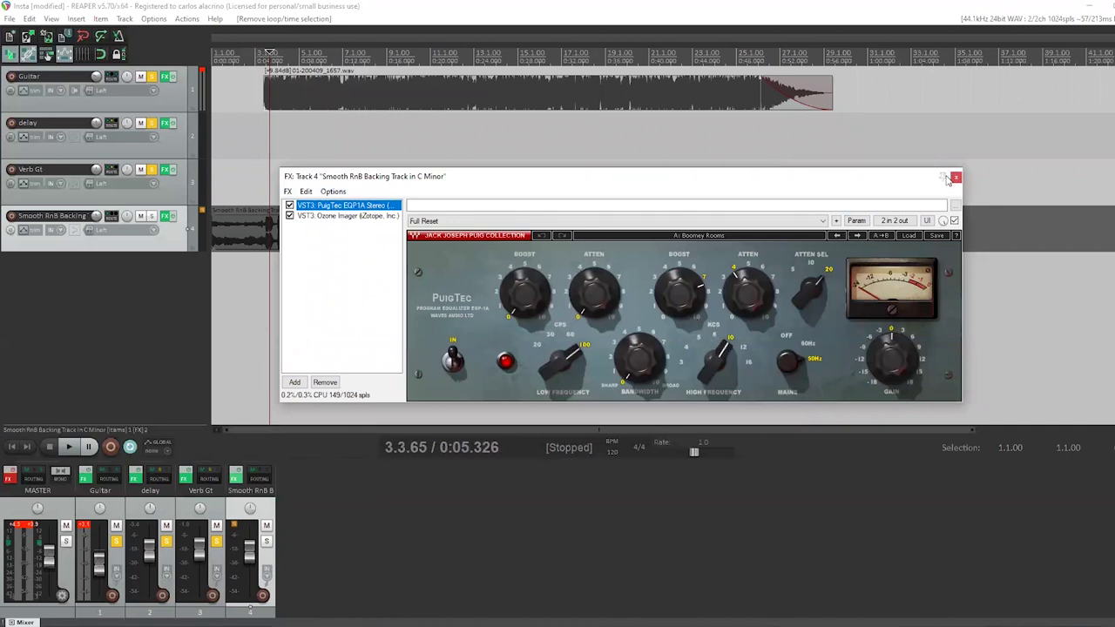
{"action": "left_click", "coordinate": [330, 216]}
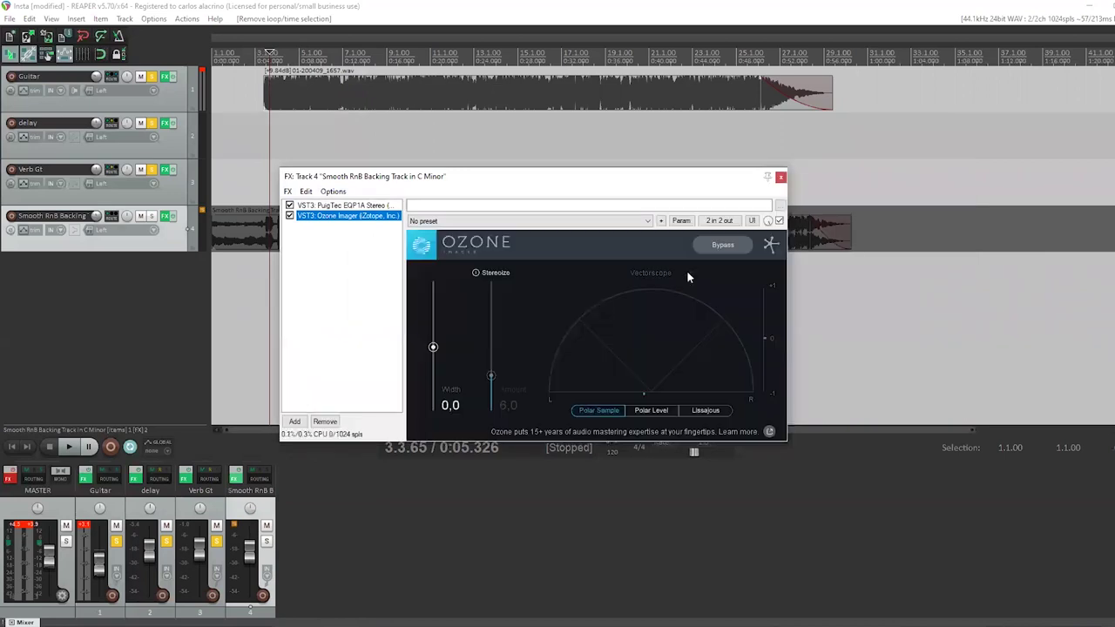
{"action": "left_click", "coordinate": [781, 179]}
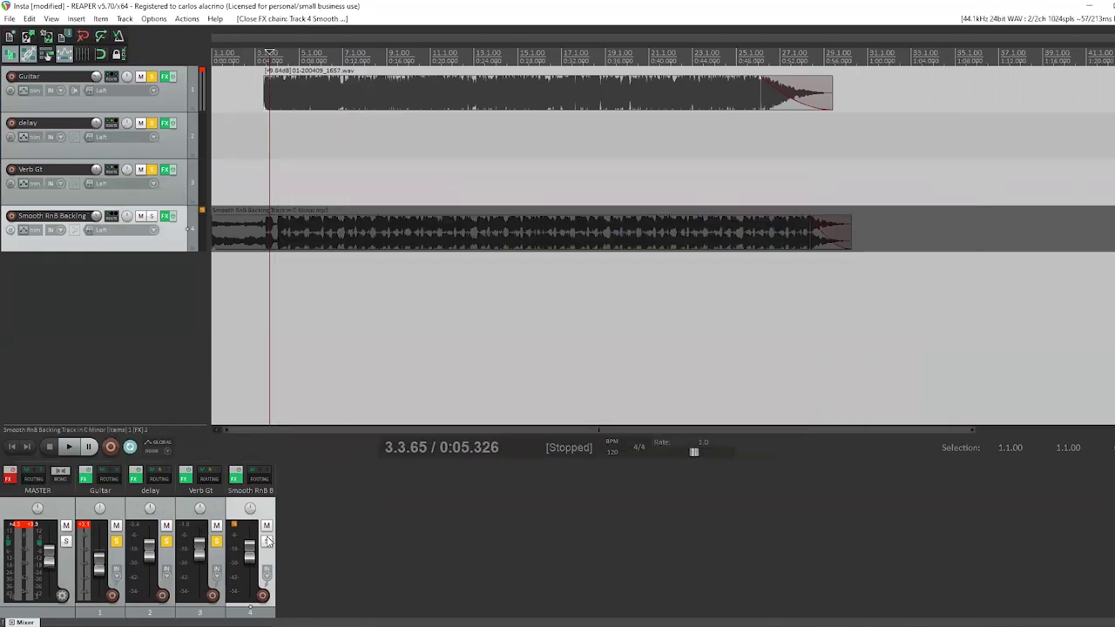
Step: Solo the backing track along with the guitar, delay and reverb, and play the mix from the project start
{"action": "left_click", "coordinate": [266, 541]}
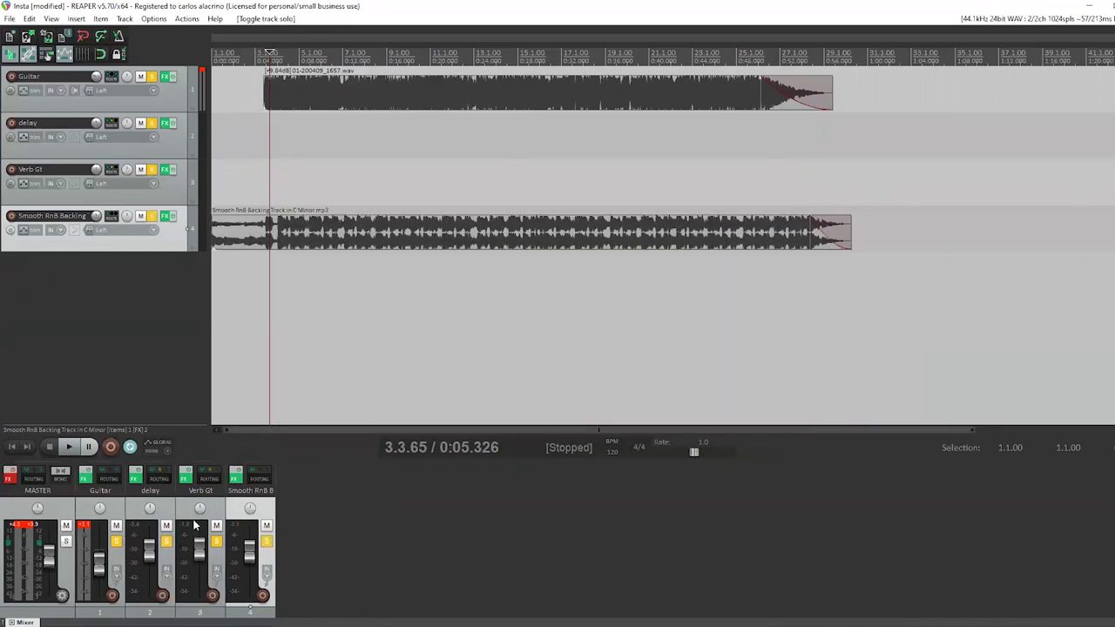
{"action": "key", "text": "Home"}
{"action": "key", "text": "space"}
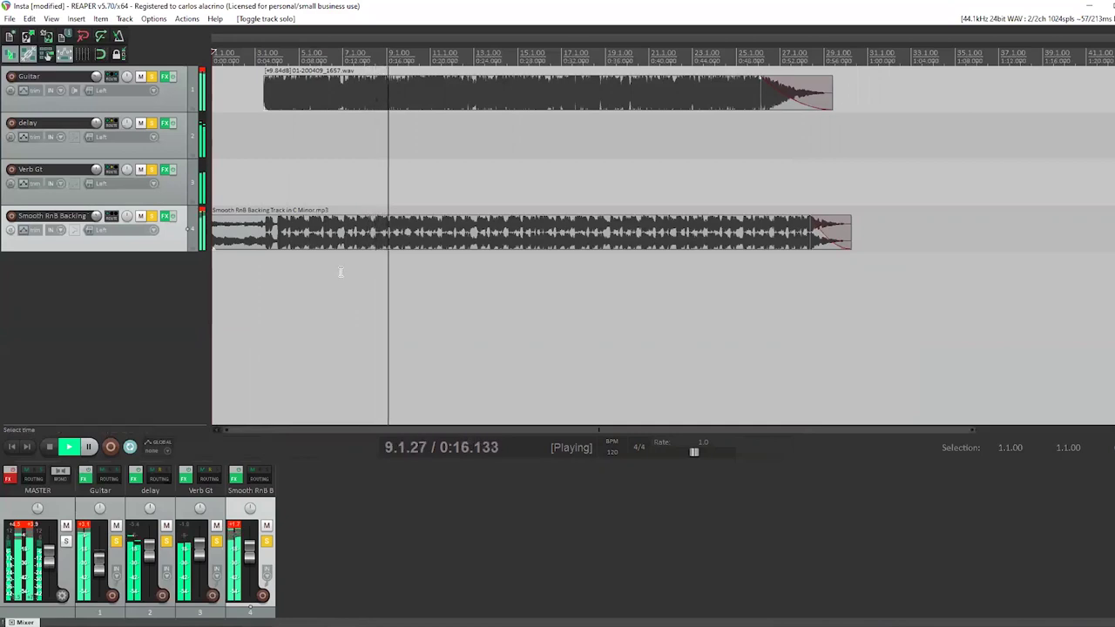
{"action": "key", "text": "space"}
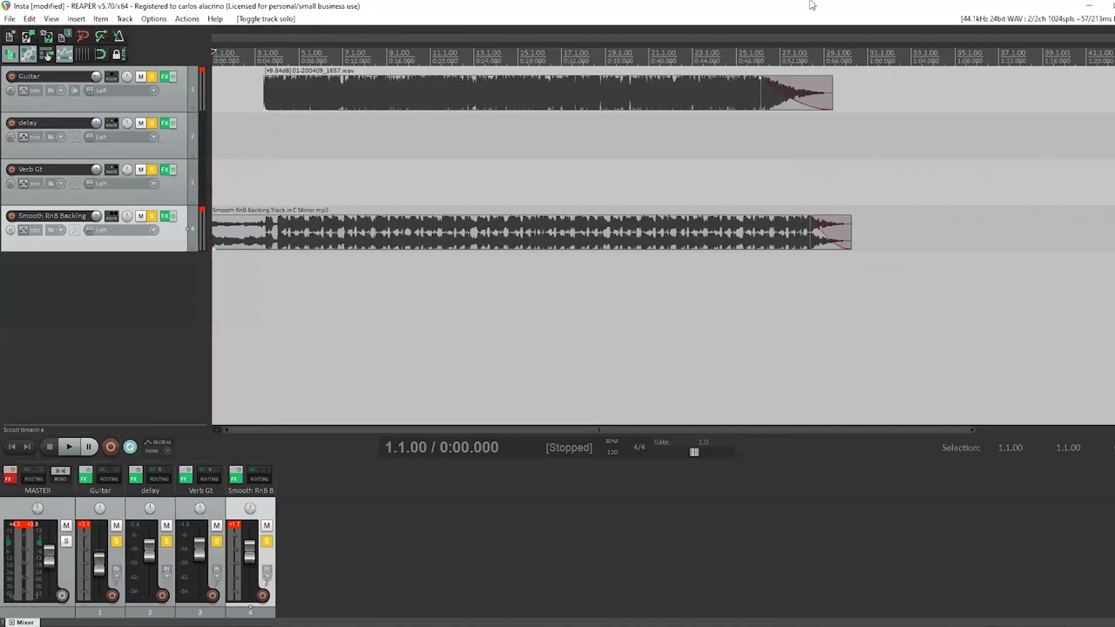
Step: Enable the master track's effects and bring up its PuigTec EQP1A settings in a clear area of the workspace
{"action": "left_click", "coordinate": [9, 479], "text": "ctrl"}
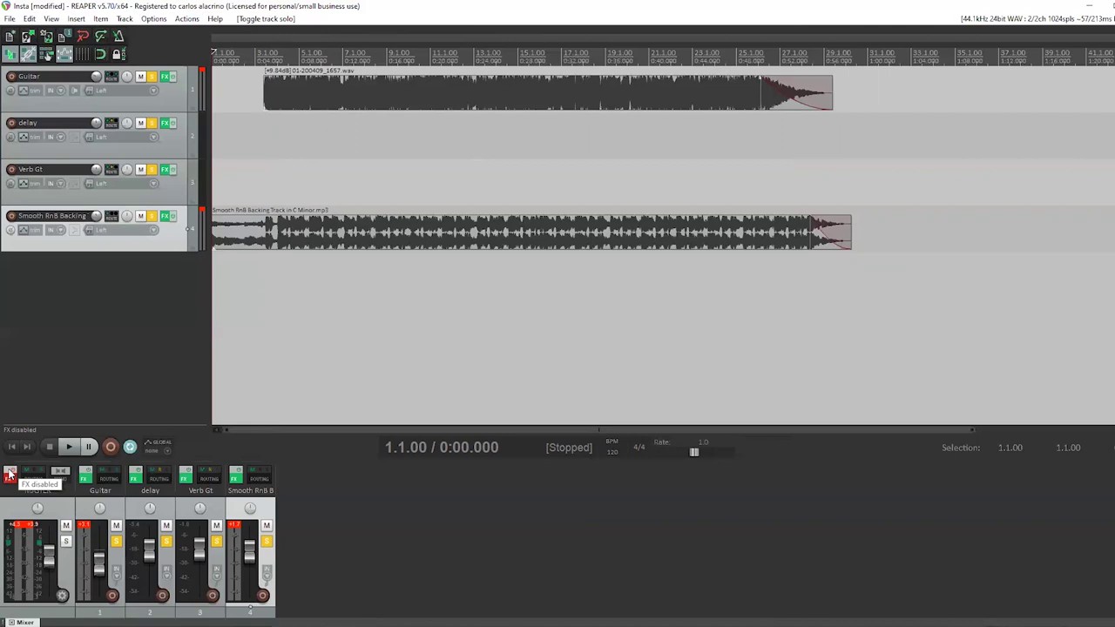
{"action": "left_click", "coordinate": [8, 478]}
{"action": "left_click", "coordinate": [225, 112]}
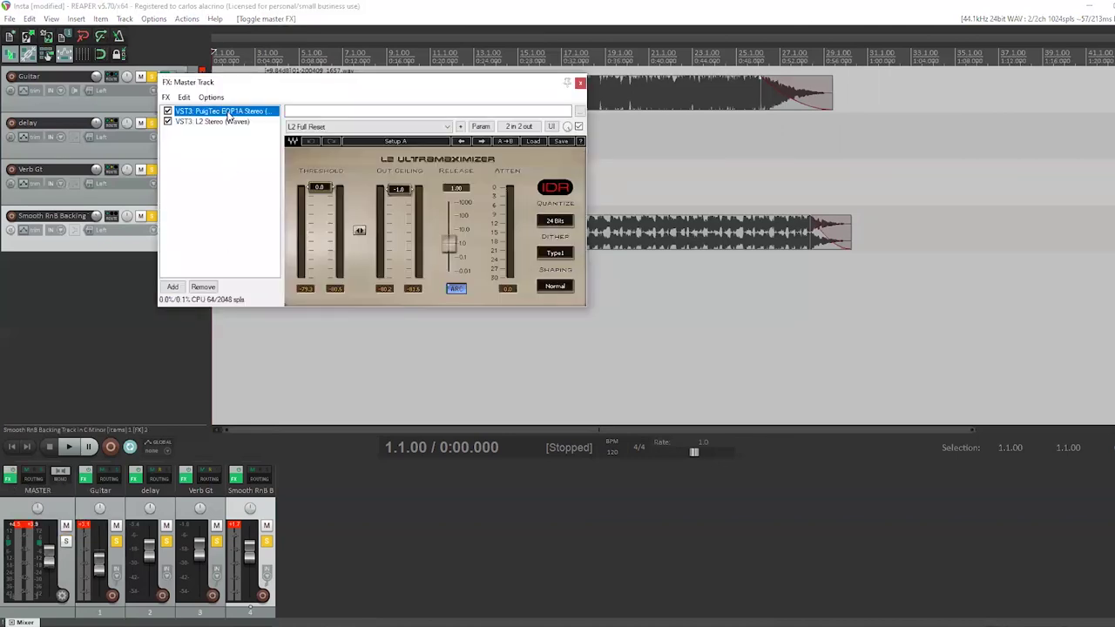
{"action": "left_click_drag", "start_coordinate": [272, 88], "coordinate": [470, 108]}
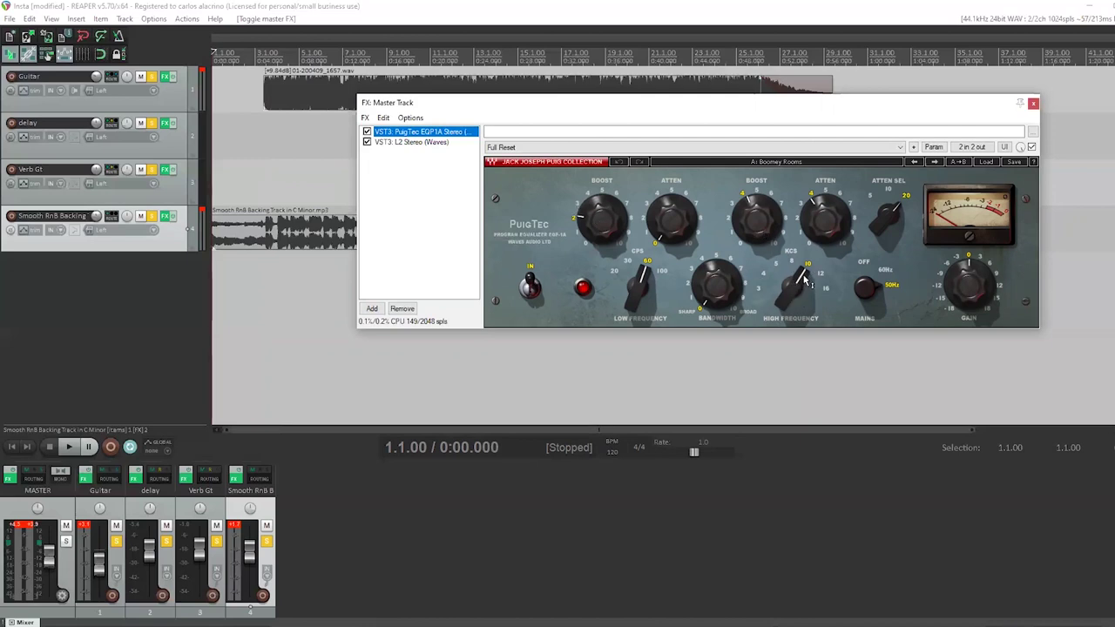
Step: Inspect the master's L2 Ultramaximizer, bypass it, and close the master effects window
{"action": "left_click", "coordinate": [414, 144]}
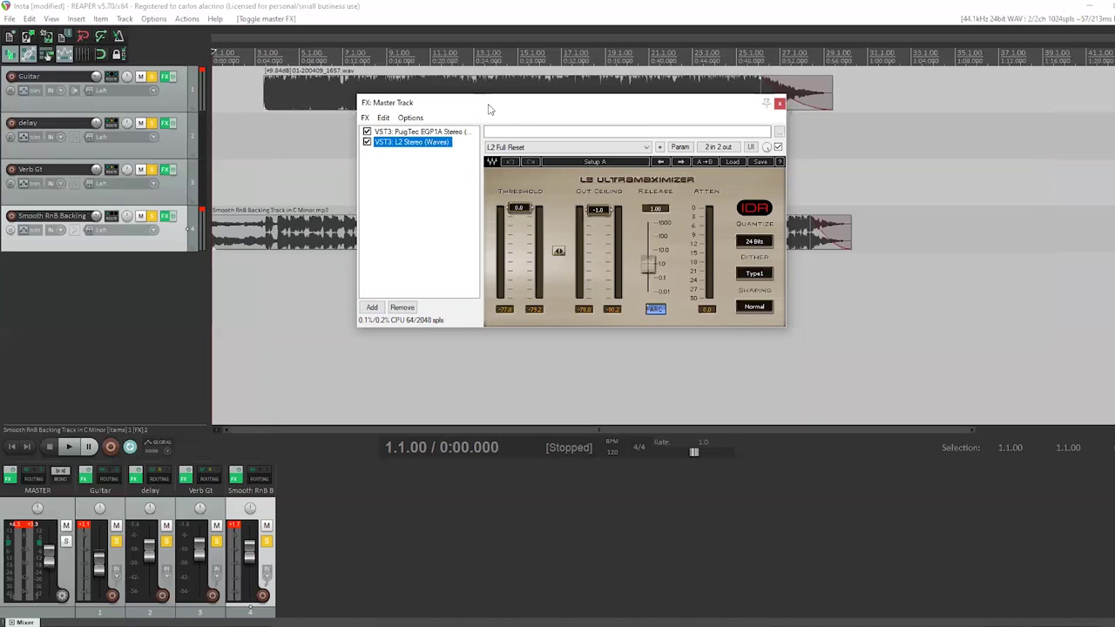
{"action": "left_click_drag", "start_coordinate": [489, 109], "coordinate": [393, 125]}
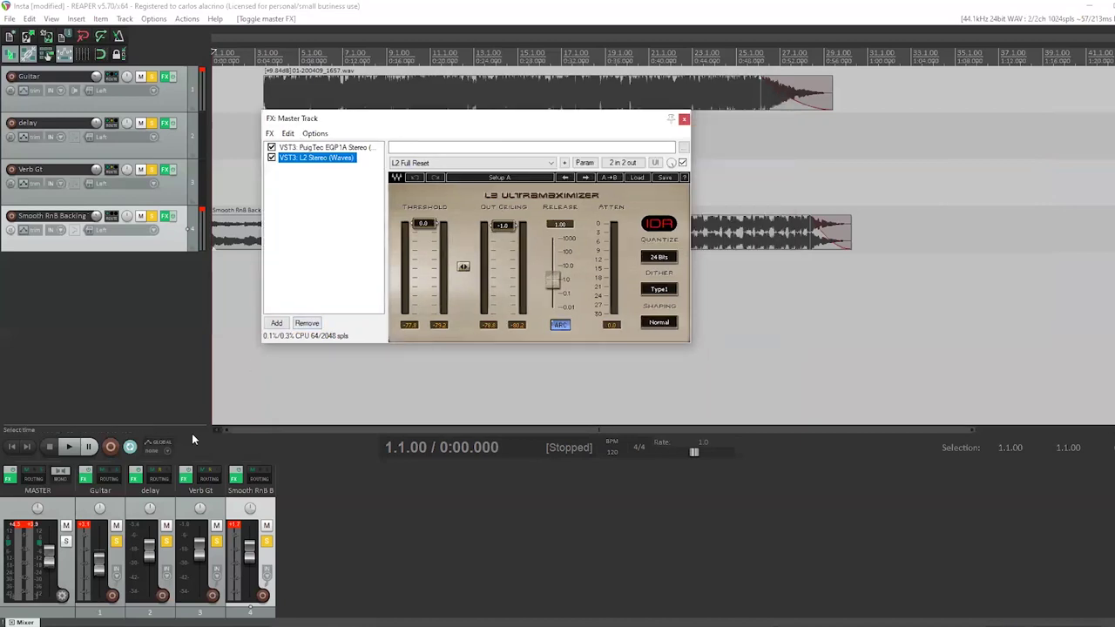
{"action": "left_click", "coordinate": [272, 158]}
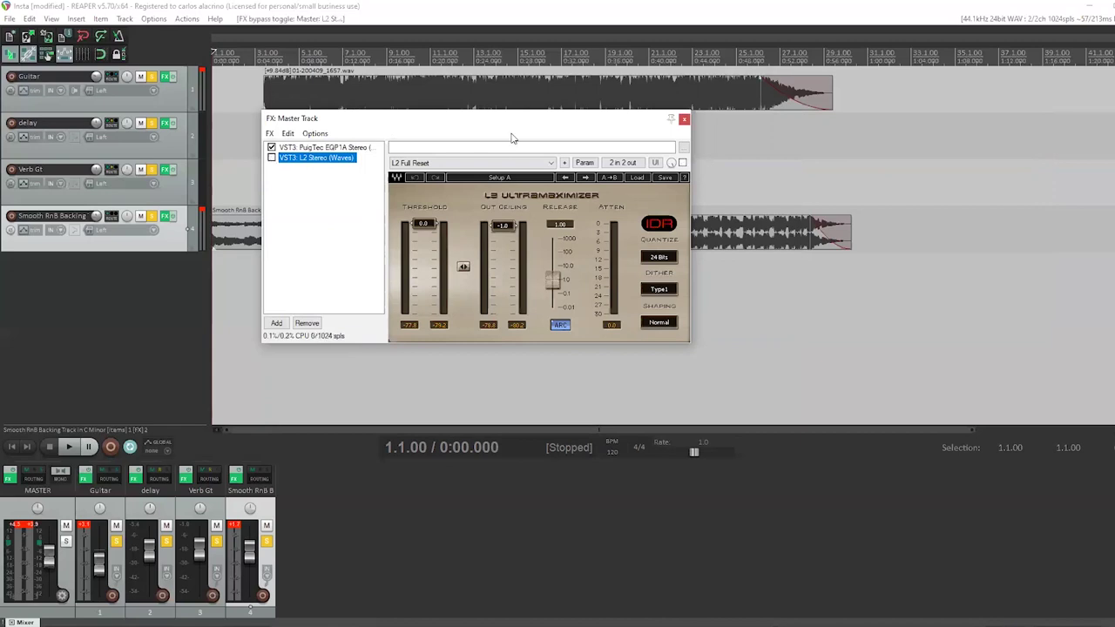
{"action": "left_click", "coordinate": [685, 121]}
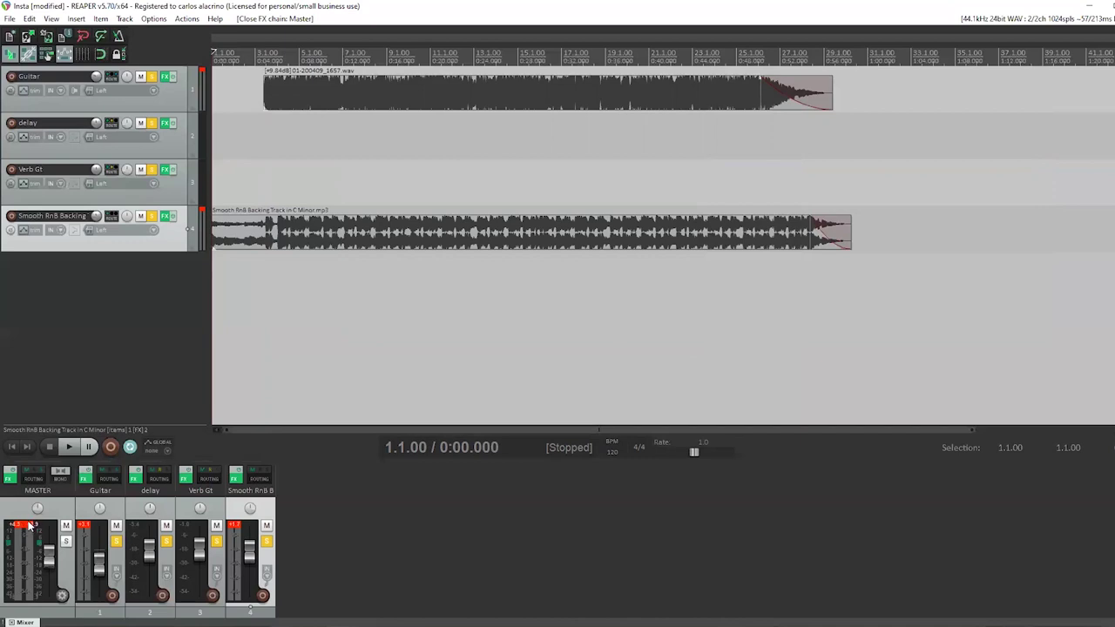
Step: Reset the master peak readout and briefly play the mix from the start of the guitar clip to check levels
{"action": "left_click", "coordinate": [25, 528]}
{"action": "left_click", "coordinate": [266, 50]}
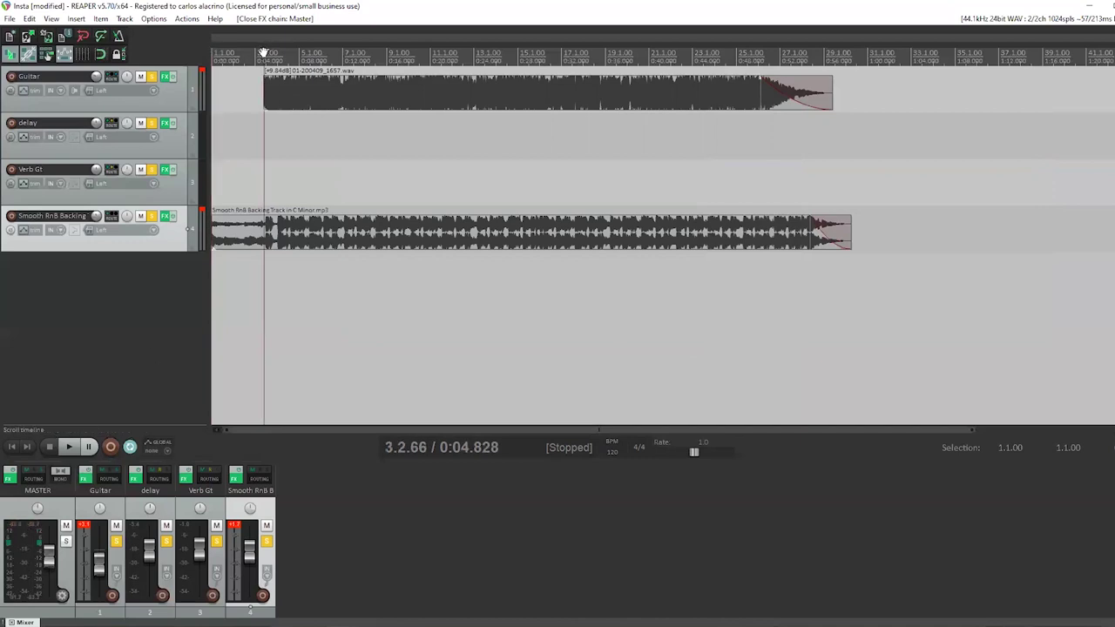
{"action": "key", "text": "space"}
{"action": "key", "text": "space"}
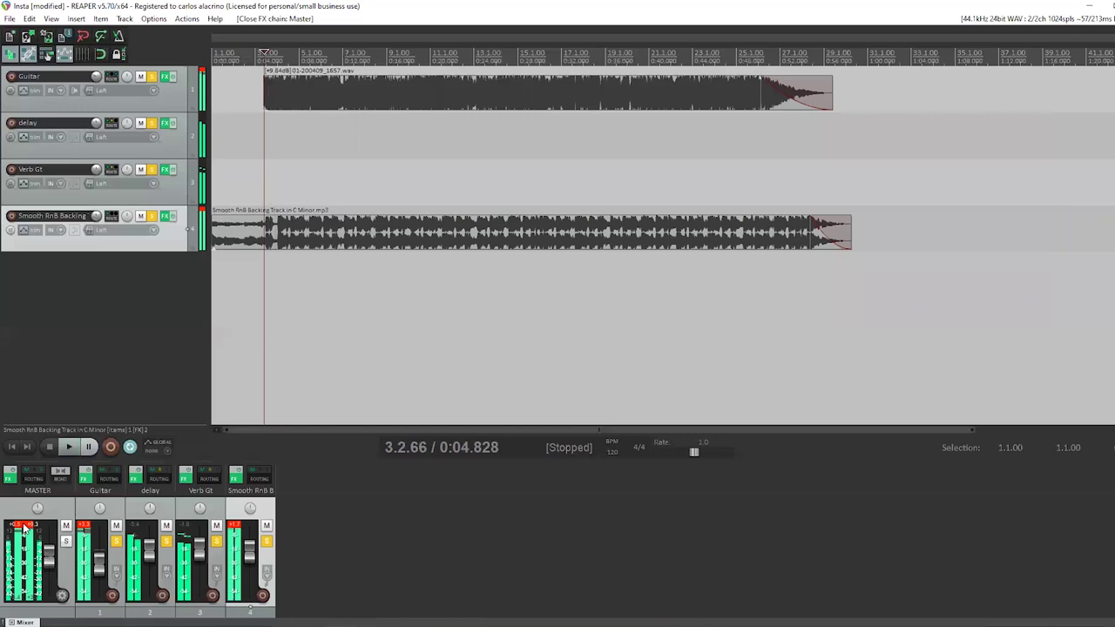
Step: Re-enable the L2 Ultramaximizer on the master track and briefly play the mix from the guitar clip's start to check levels
{"action": "left_click", "coordinate": [9, 474]}
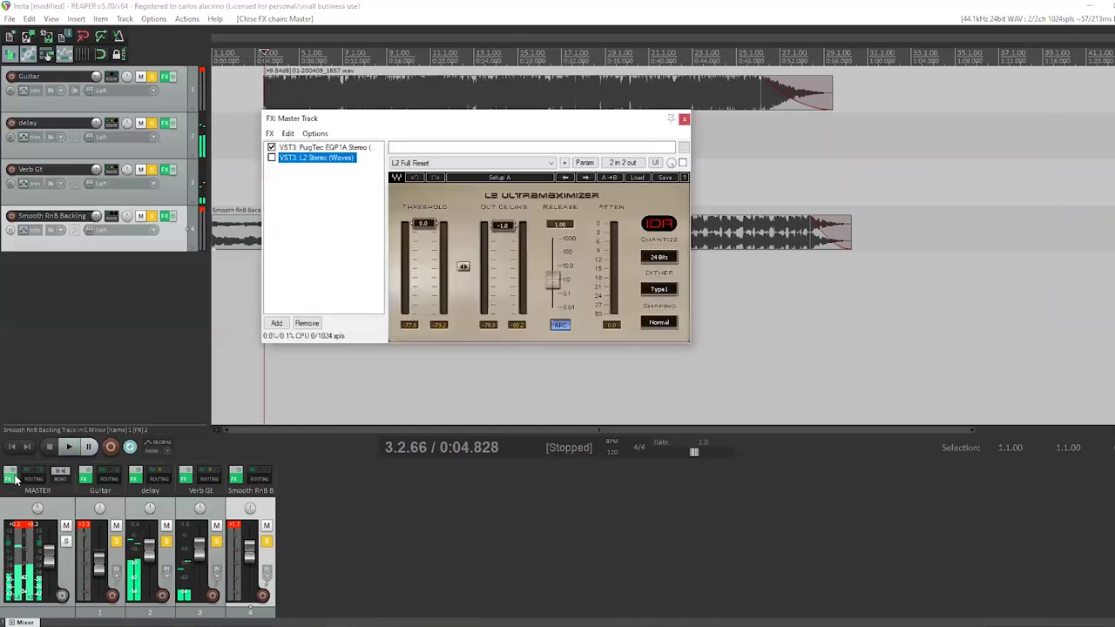
{"action": "left_click", "coordinate": [271, 158]}
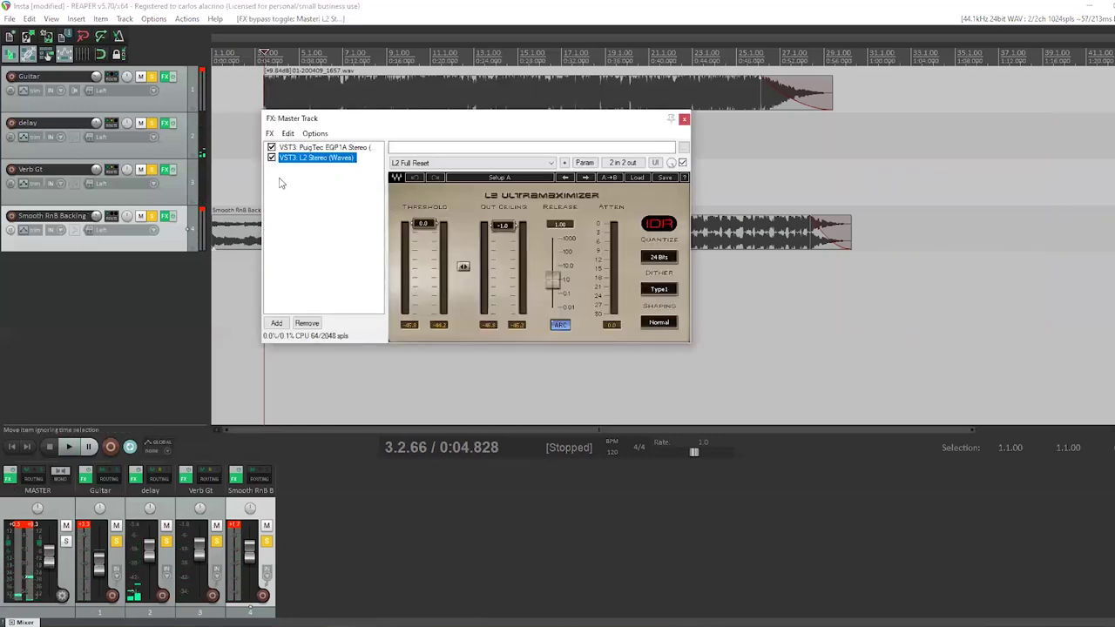
{"action": "left_click", "coordinate": [501, 225]}
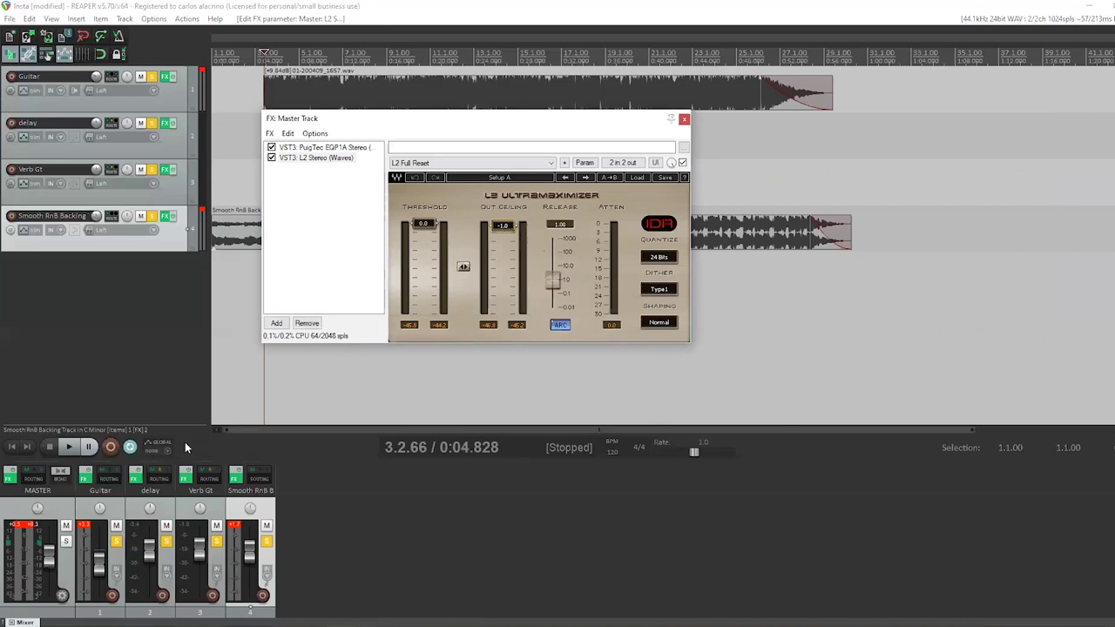
{"action": "left_click", "coordinate": [685, 119]}
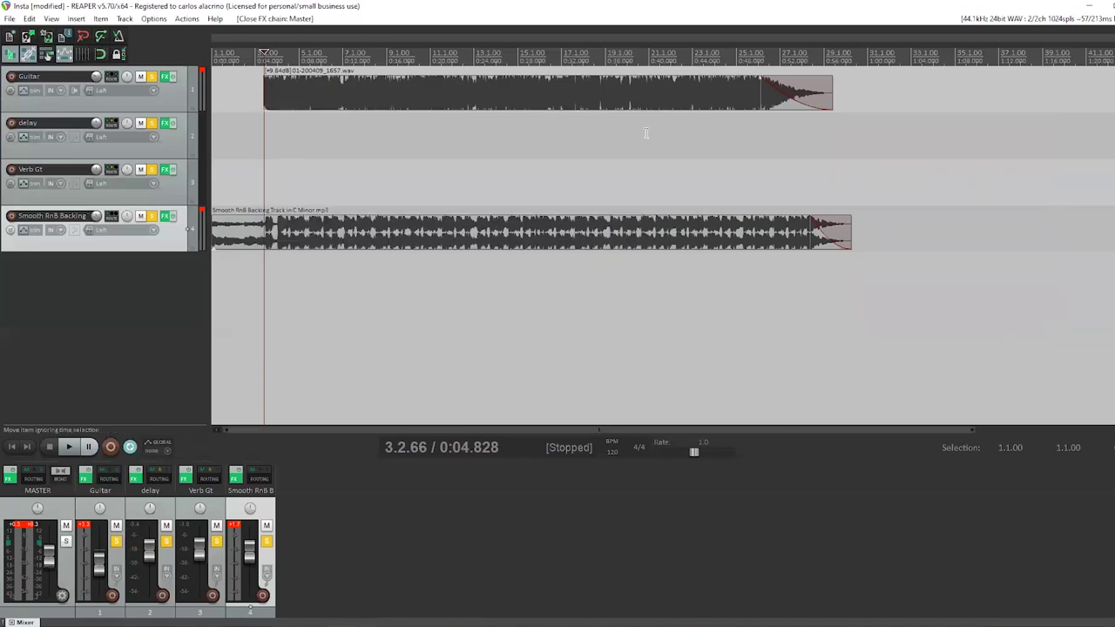
{"action": "key", "text": "space"}
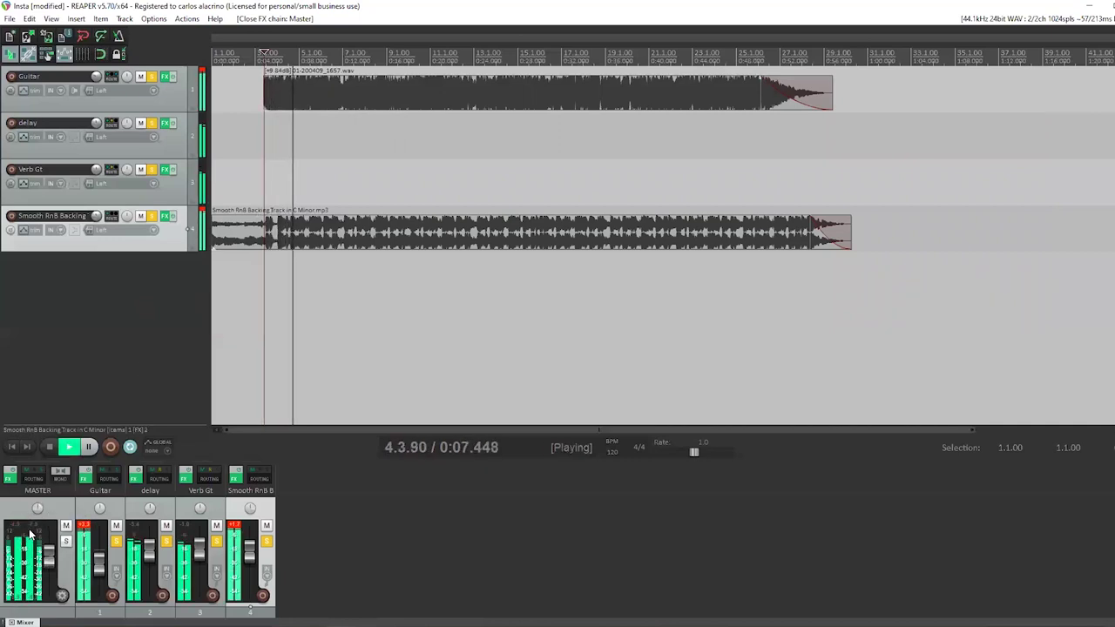
{"action": "key", "text": "space"}
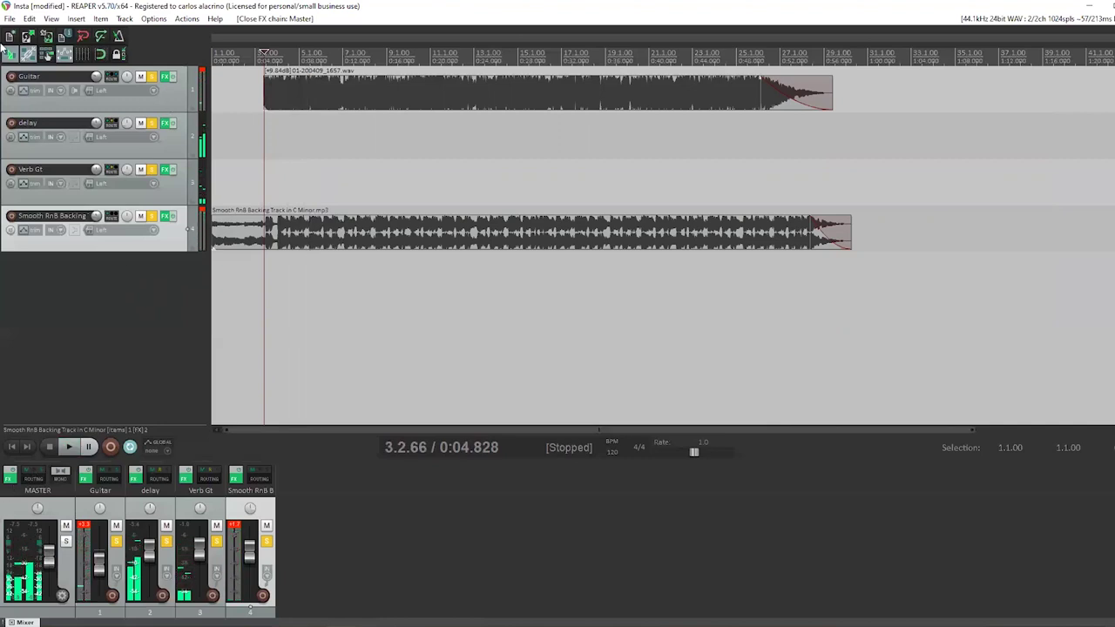
Step: Inspect the output format choices in the master mix's render settings, keeping WAV, and close them without rendering
{"action": "left_click", "coordinate": [8, 18]}
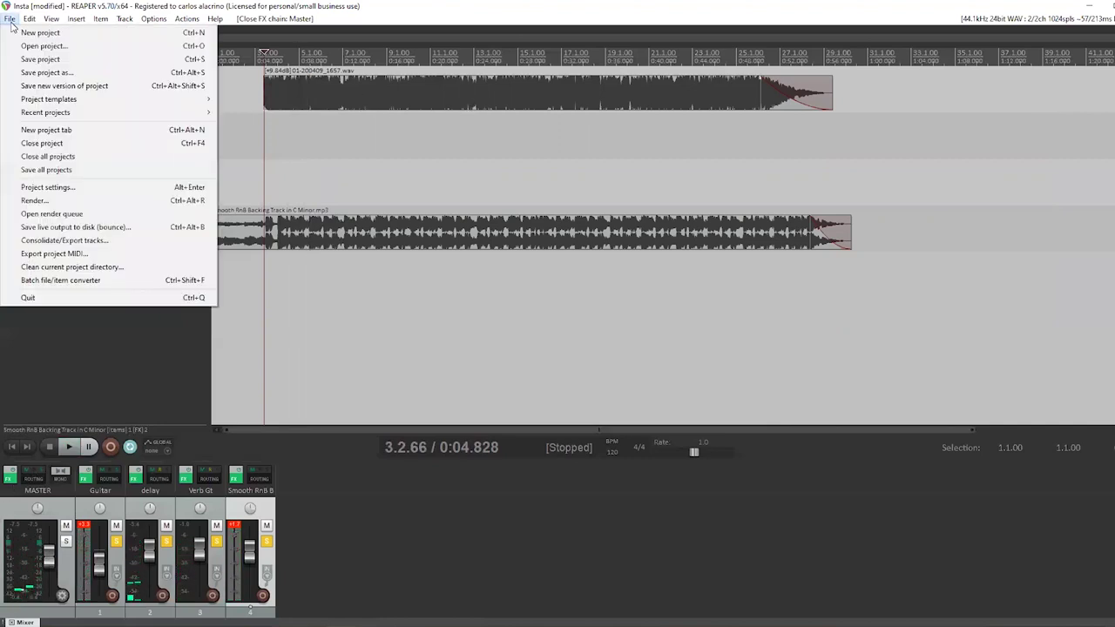
{"action": "left_click", "coordinate": [53, 201]}
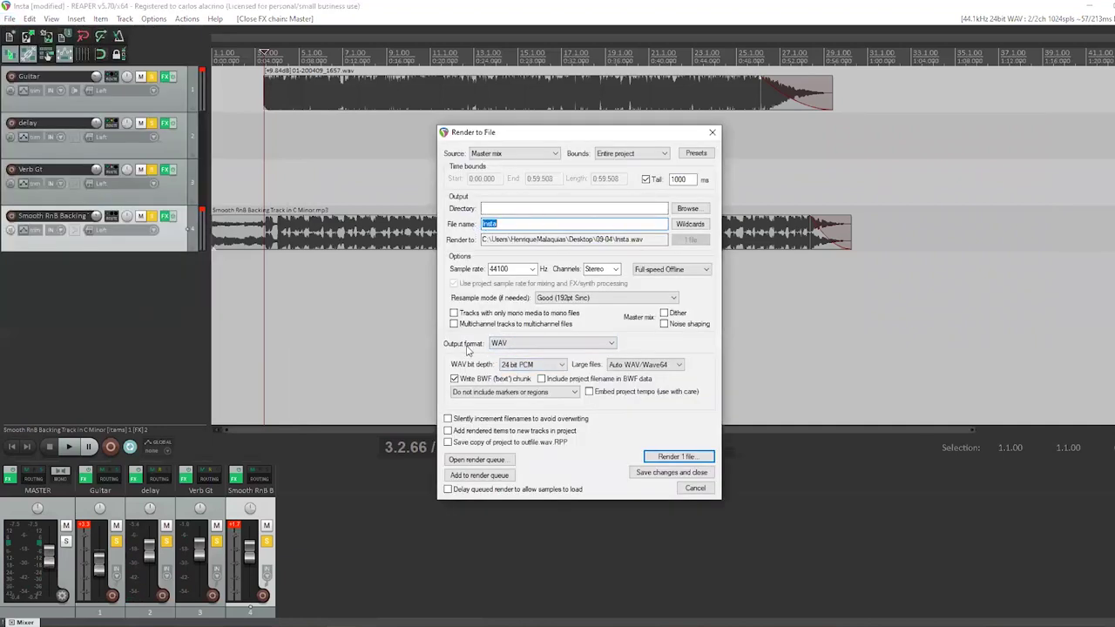
{"action": "left_click", "coordinate": [506, 345]}
{"action": "left_click", "coordinate": [505, 351]}
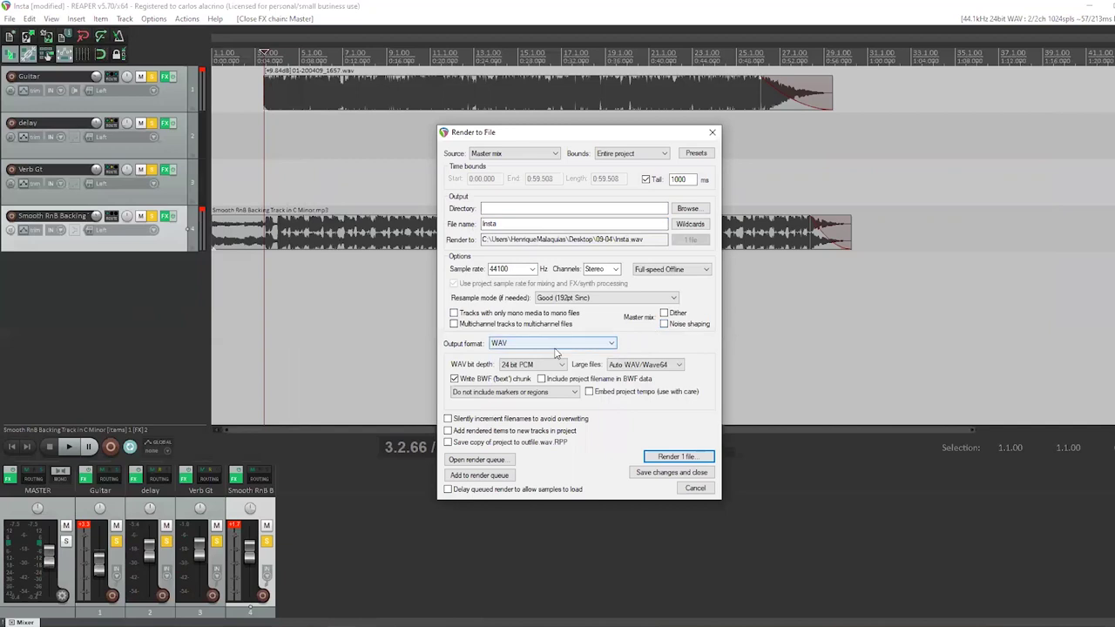
{"action": "left_click", "coordinate": [713, 131]}
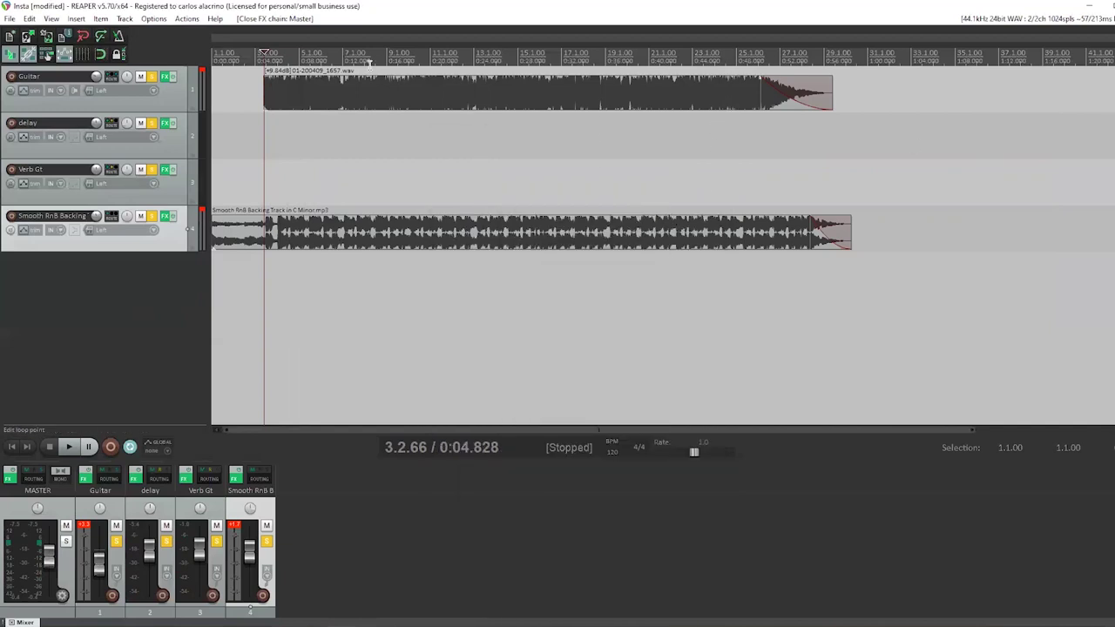